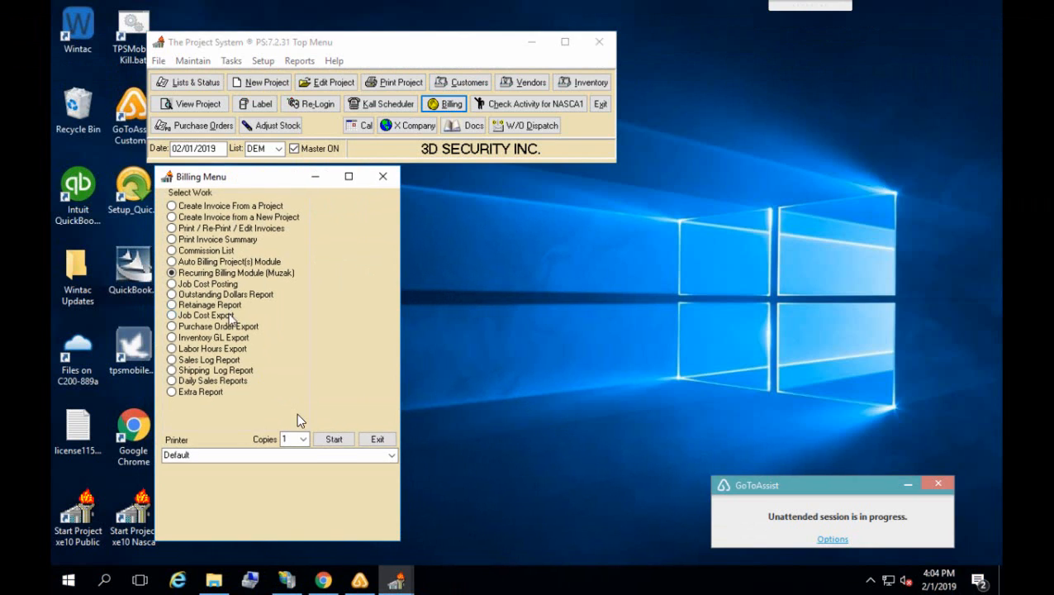
# Open the Recurring Billing Module (Muzak) and its Setup Recurring Billing form.
pyautogui.click(333, 440)
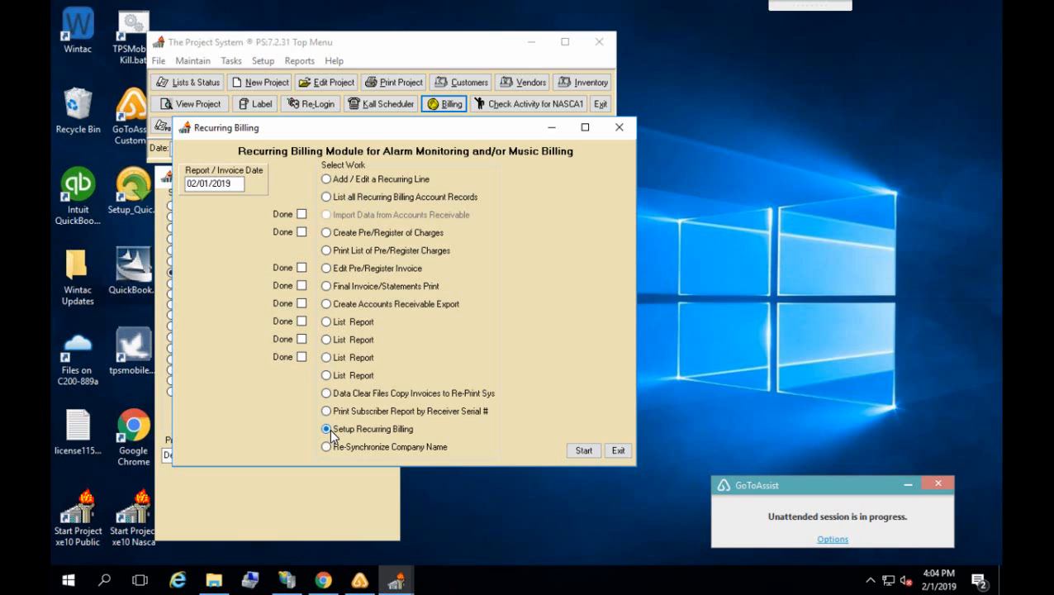
pyautogui.click(584, 451)
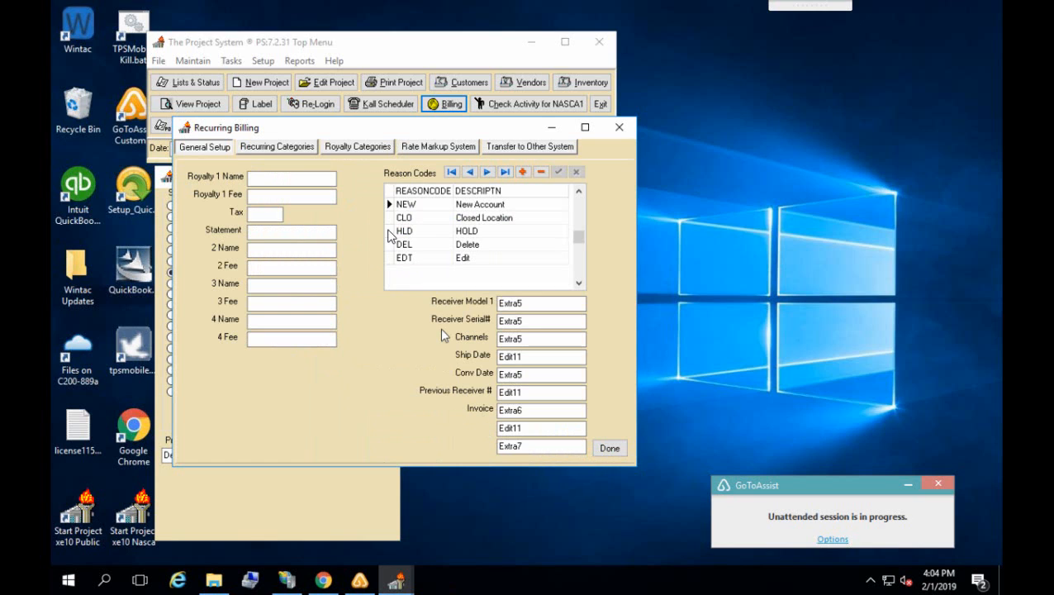
# Review the Recurring Categories, Royalty Categories and Rate Markup tabs, then close the setup with Done.
pyautogui.click(273, 150)
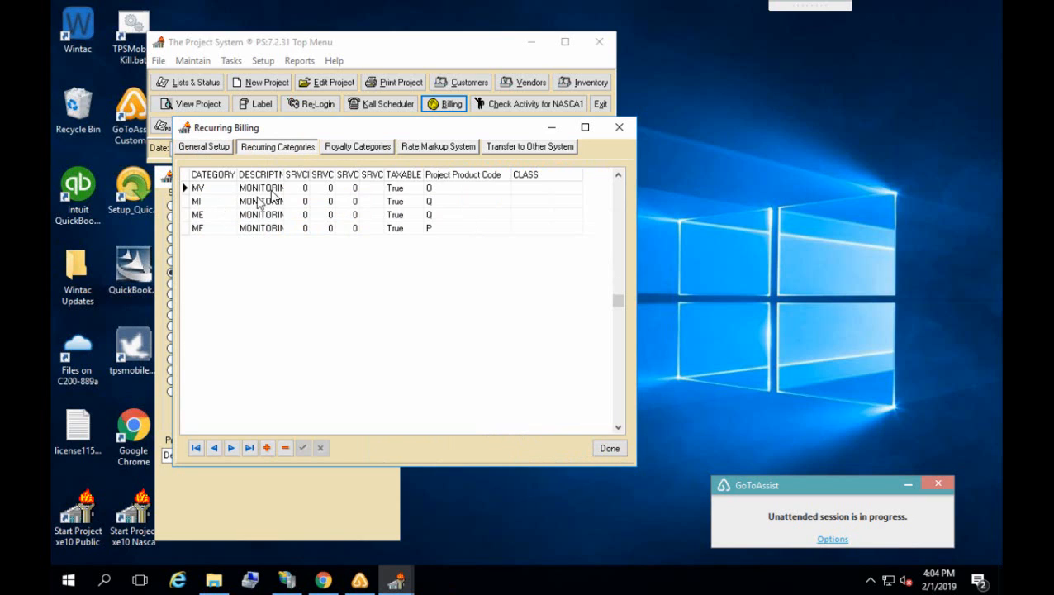
pyautogui.moveTo(285, 176); pyautogui.dragTo(340, 176)
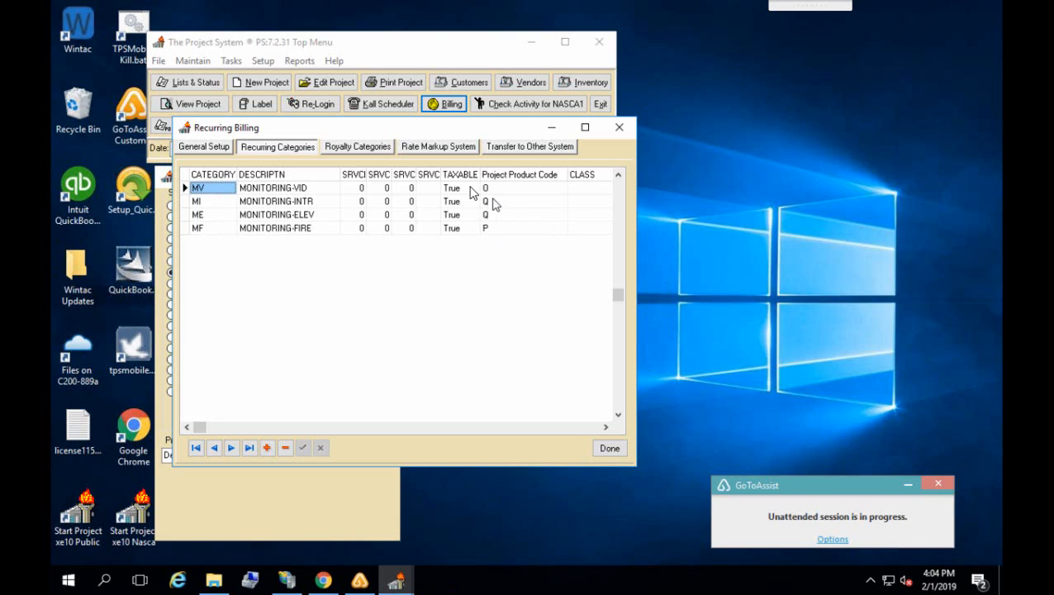
pyautogui.click(366, 149)
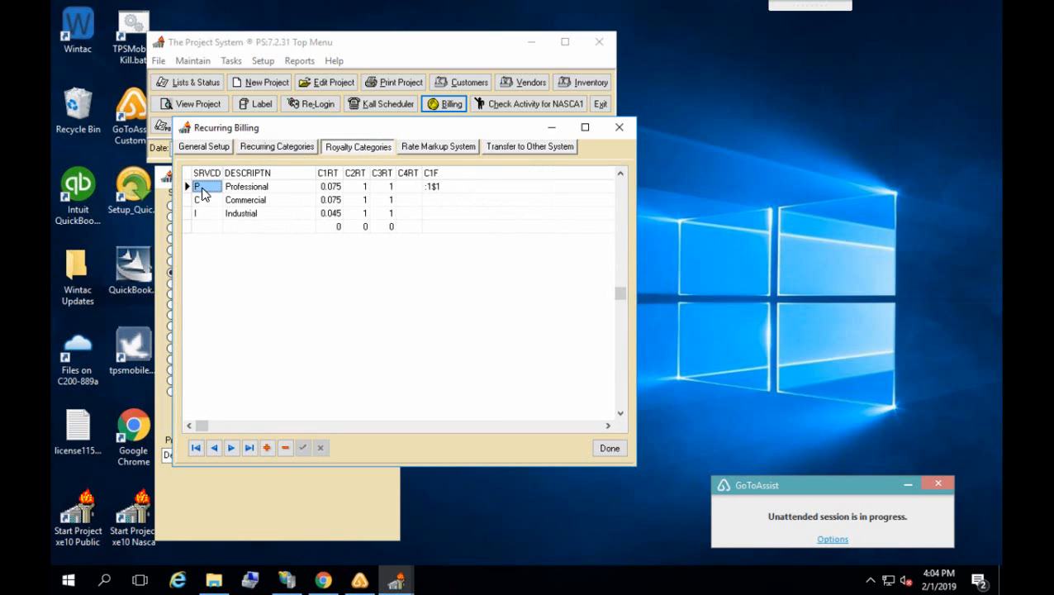
pyautogui.click(423, 150)
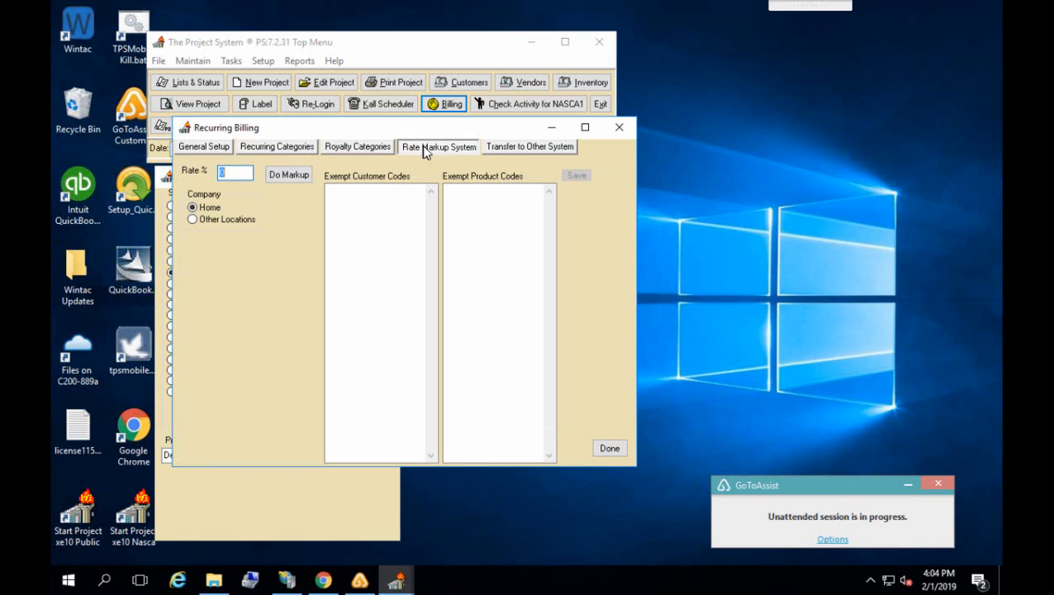
pyautogui.click(369, 147)
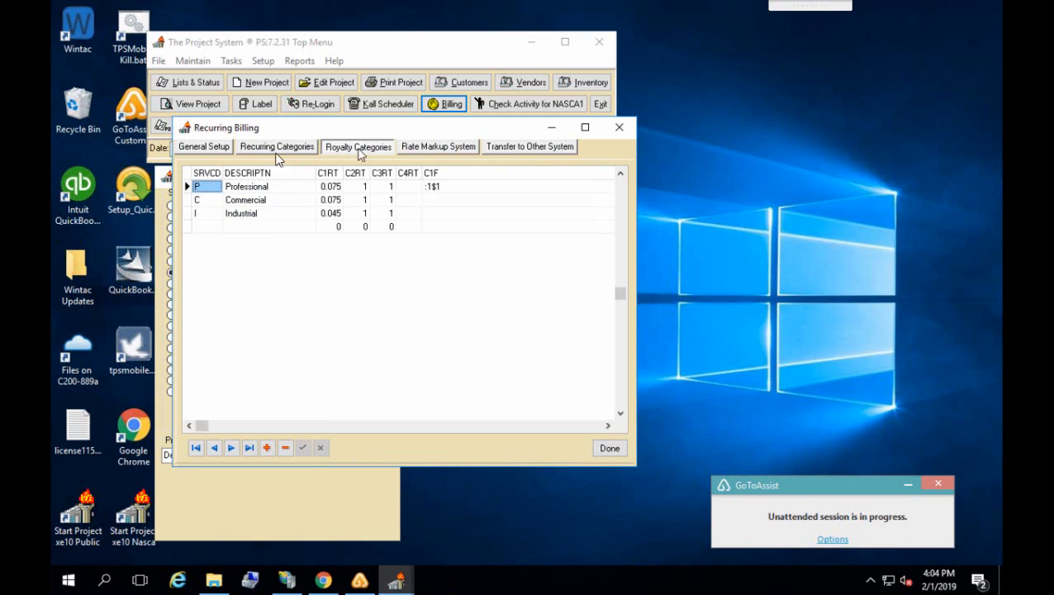
pyautogui.click(275, 156)
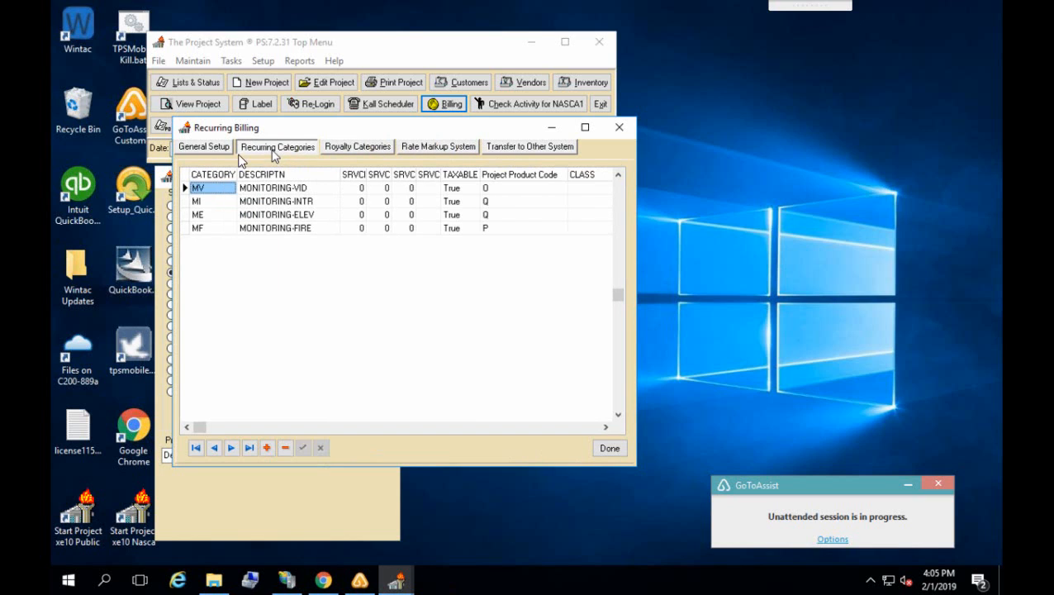
pyautogui.click(207, 151)
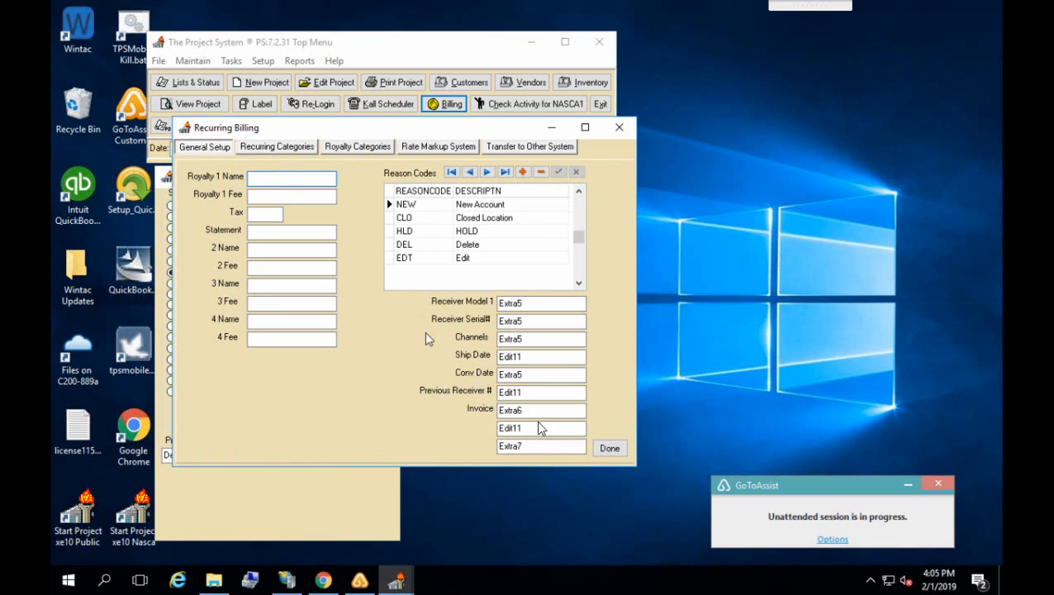
pyautogui.click(608, 449)
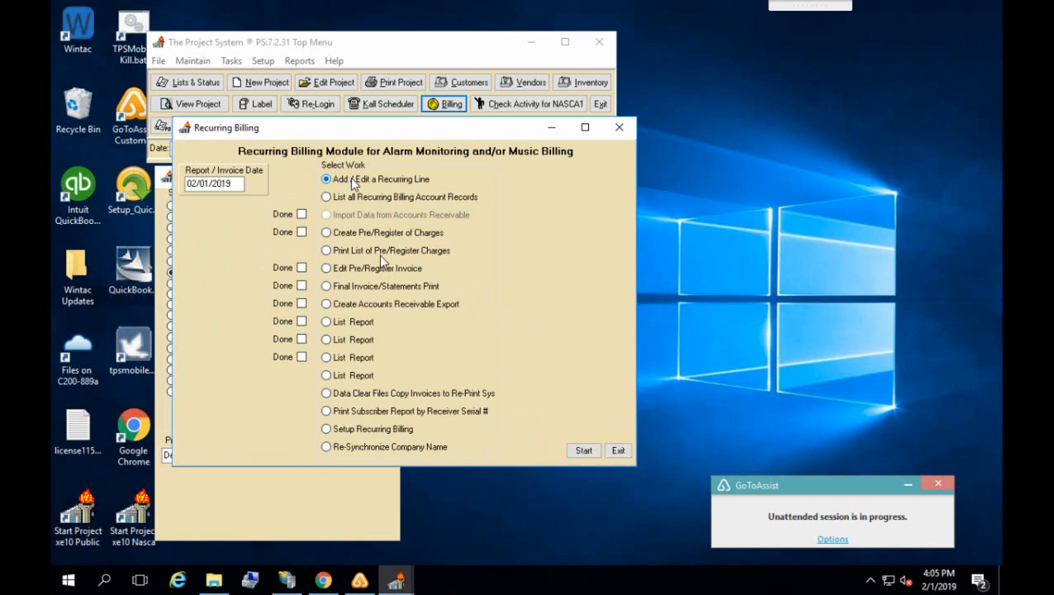
# In Add / Edit a Recurring Line, inspect record C19376 and its Comment, then start Add Recurring.
pyautogui.click(583, 451)
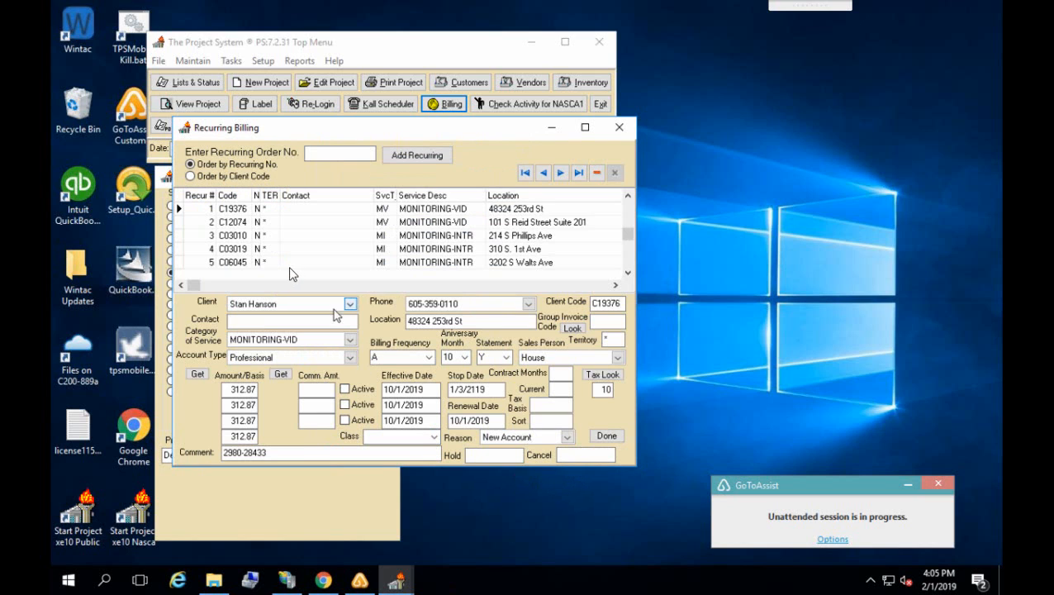
pyautogui.moveTo(251, 195); pyautogui.dragTo(276, 198)
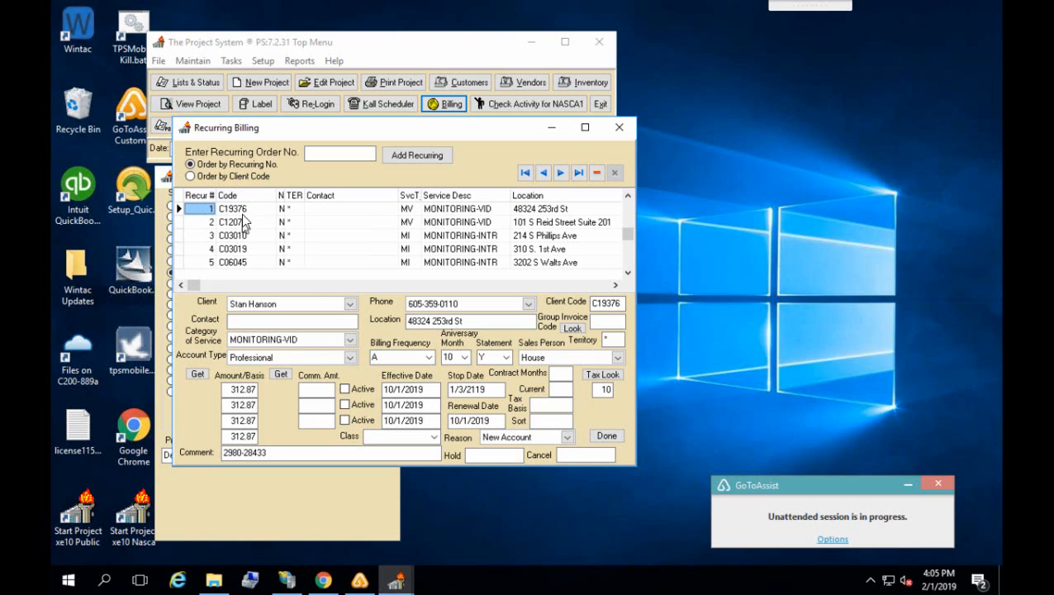
pyautogui.click(243, 211)
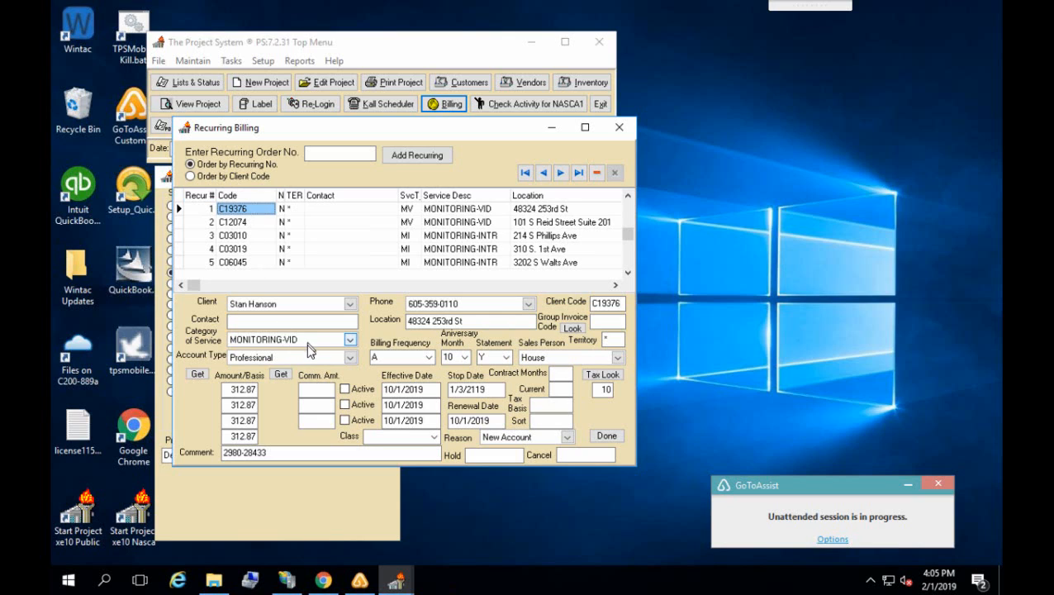
pyautogui.click(267, 453)
pyautogui.moveTo(266, 454); pyautogui.dragTo(220, 463)
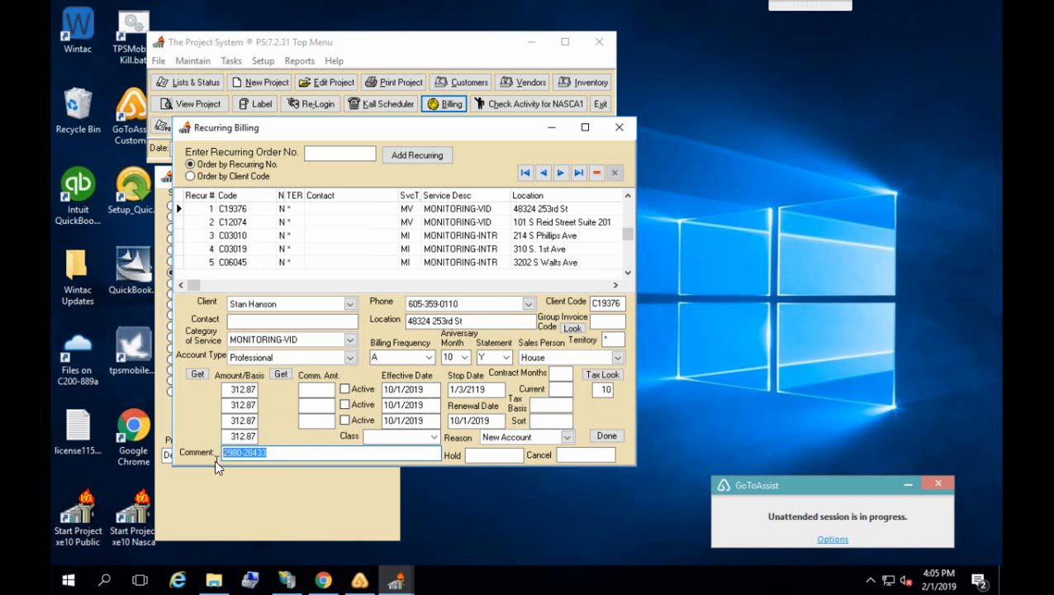
pyautogui.click(279, 453)
pyautogui.click(265, 211)
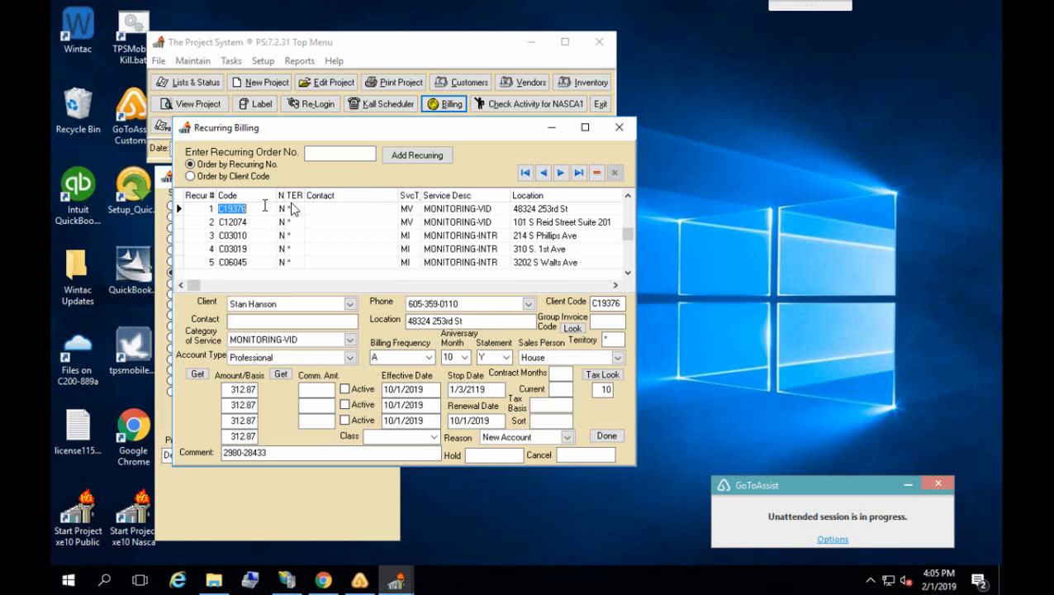
pyautogui.click(413, 157)
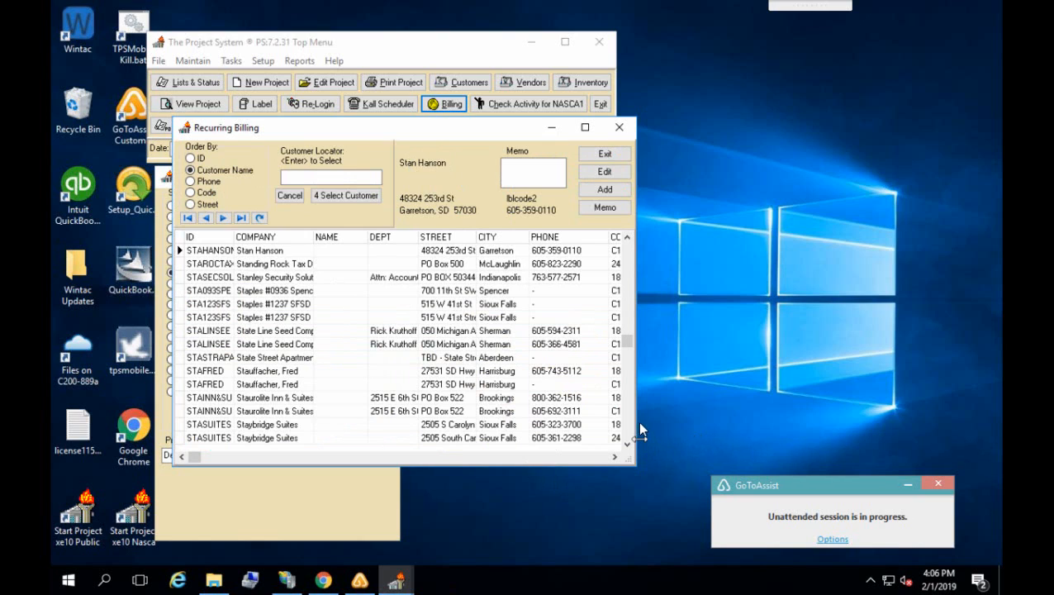
# Widen the window and ID column, restart Recurring Billing, and try then close a customer lookup.
pyautogui.moveTo(636, 421); pyautogui.dragTo(826, 409)
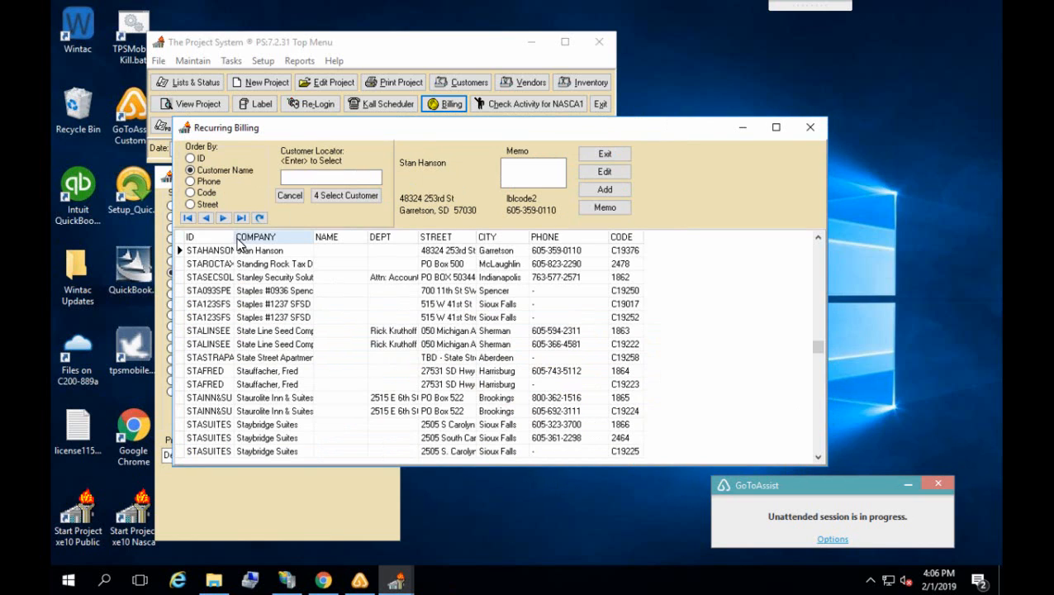
pyautogui.moveTo(236, 237); pyautogui.dragTo(307, 240)
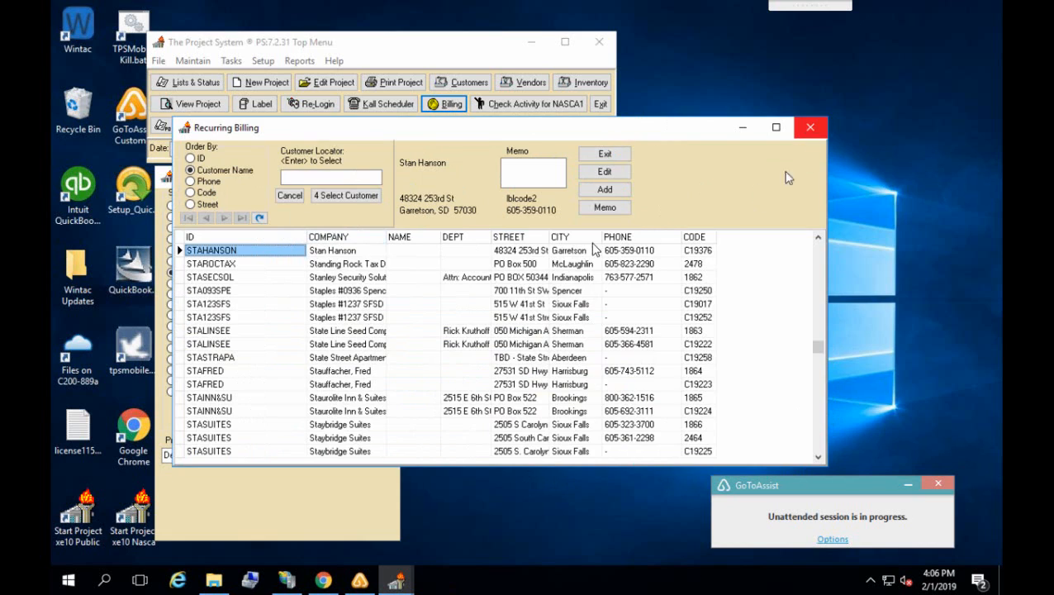
pyautogui.click(811, 128)
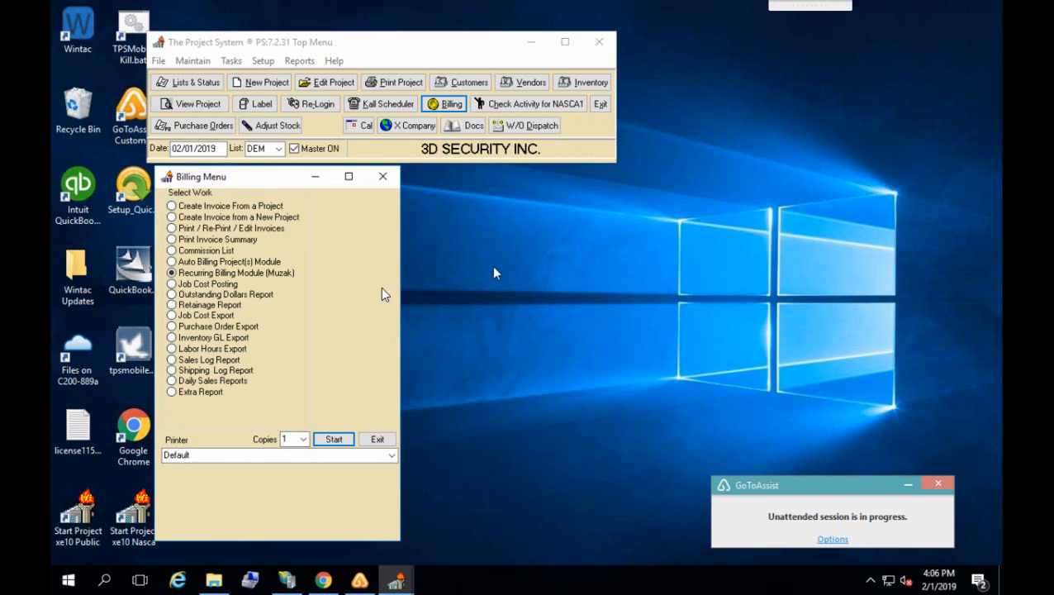
pyautogui.click(333, 440)
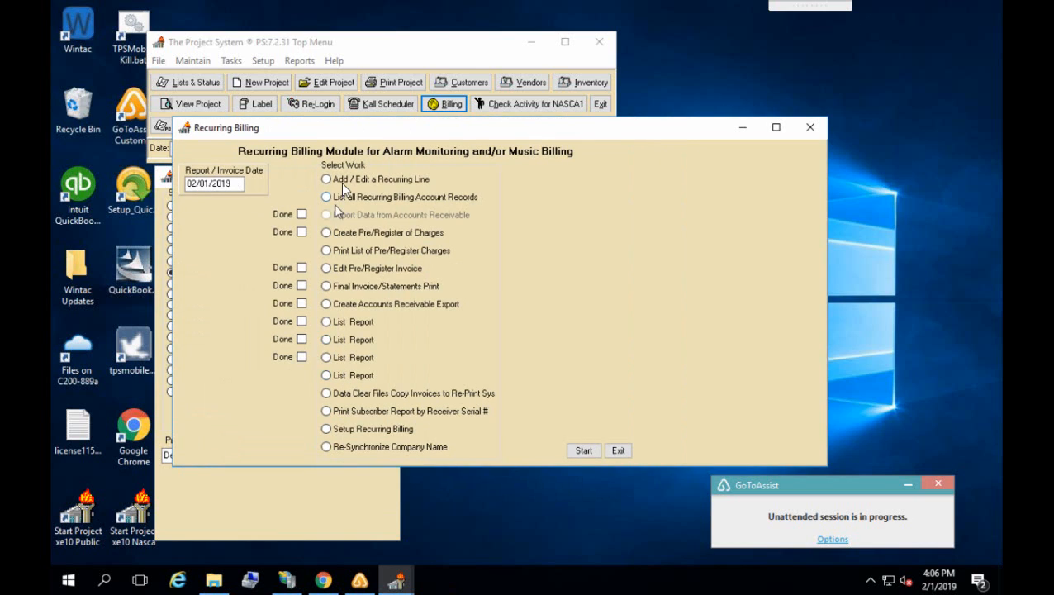
pyautogui.click(583, 450)
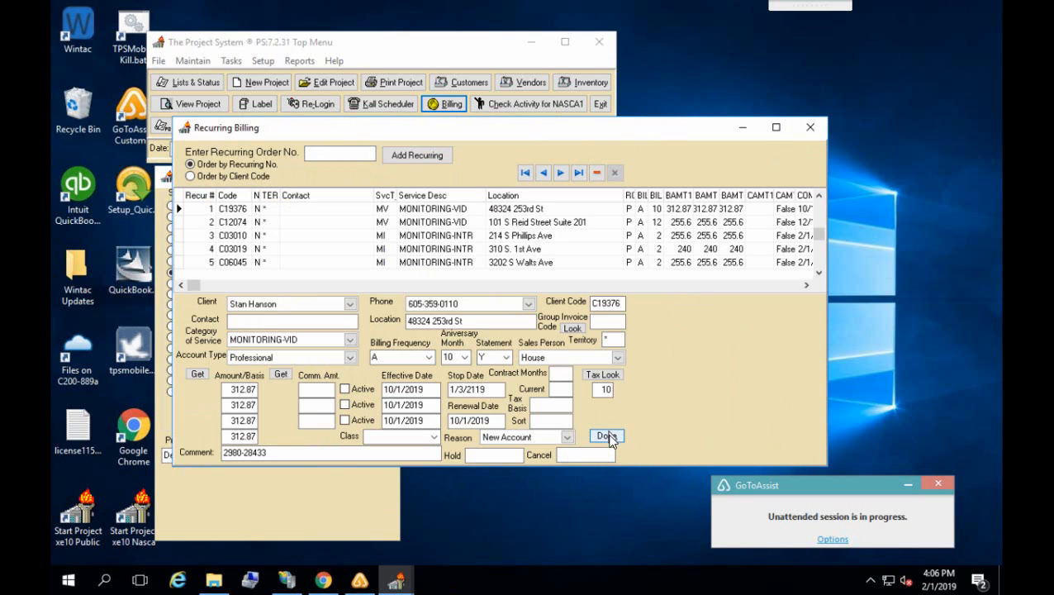
pyautogui.click(570, 328)
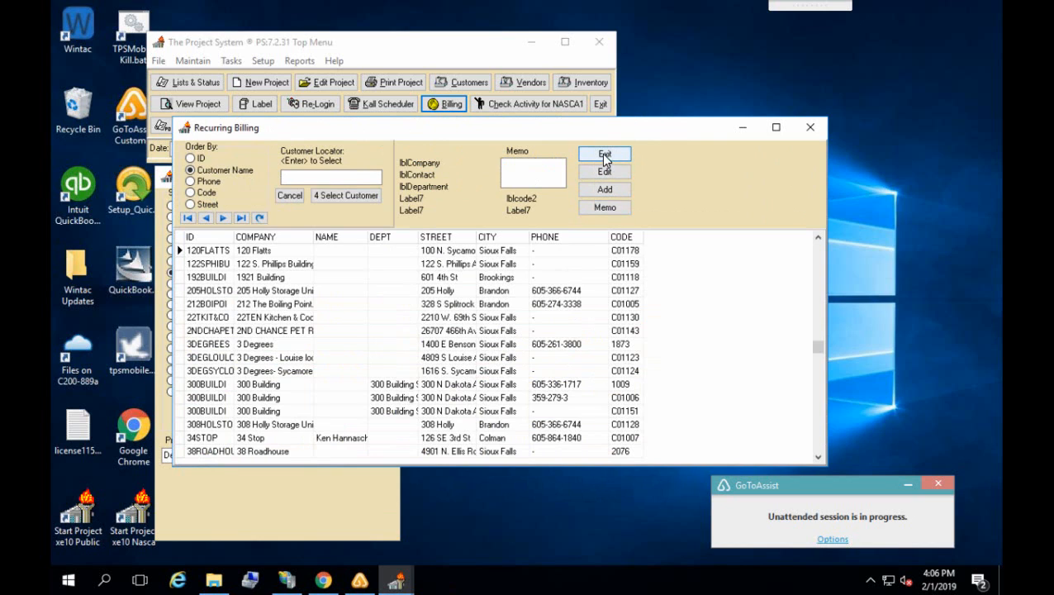
pyautogui.click(604, 154)
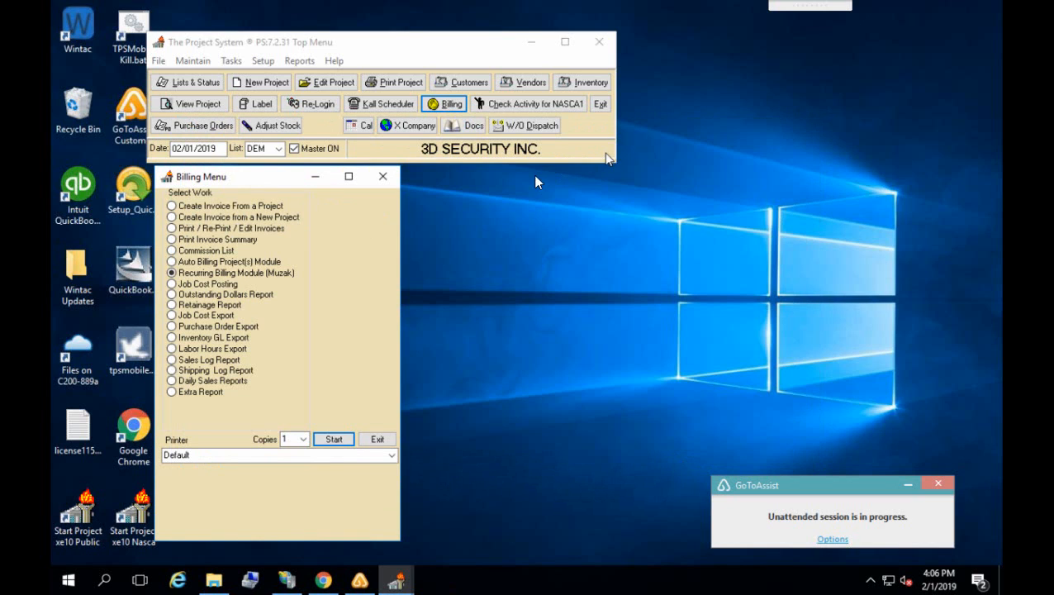
# Reopen Add / Edit a Recurring Line, start Add Recurring, then cancel the customer selection.
pyautogui.click(334, 440)
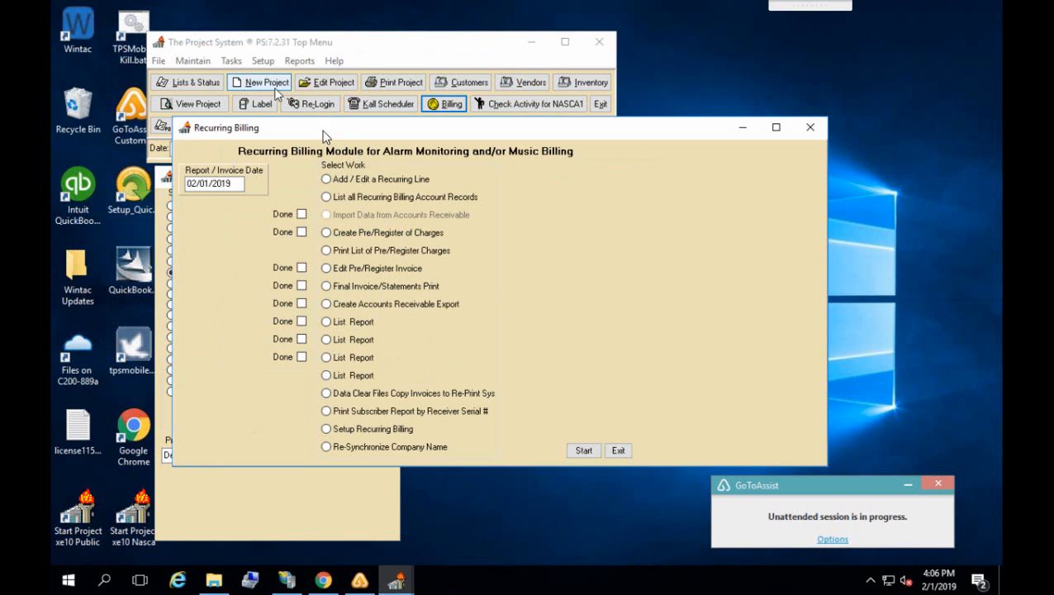
pyautogui.click(351, 178)
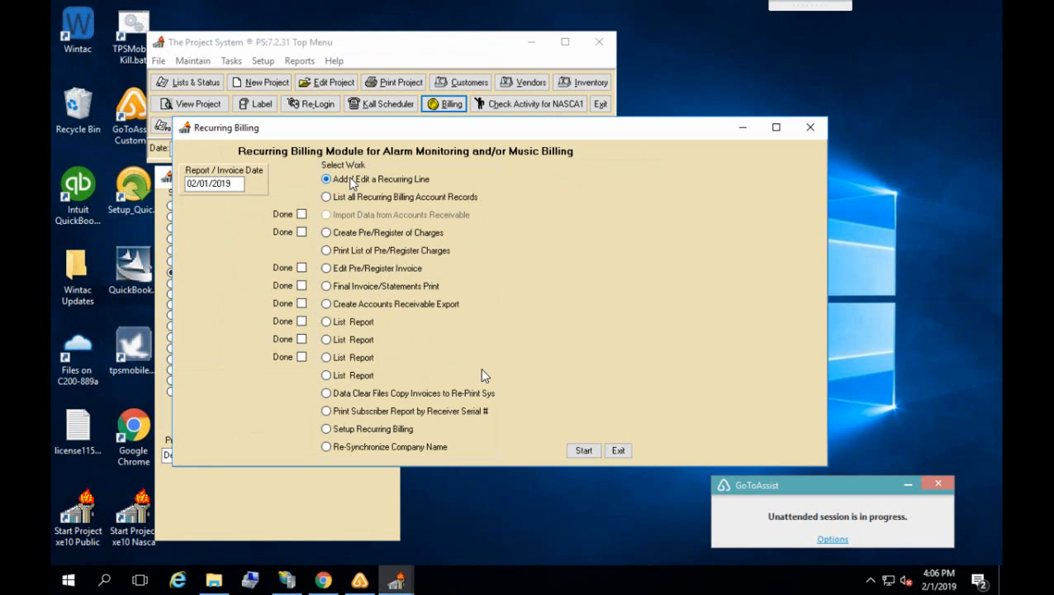
pyautogui.click(583, 450)
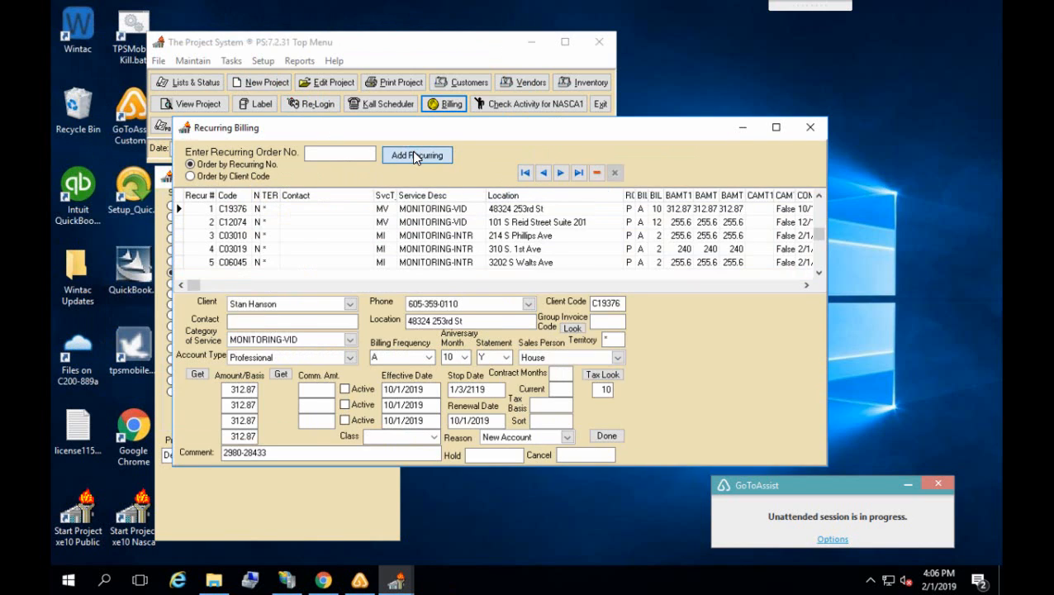
pyautogui.click(415, 156)
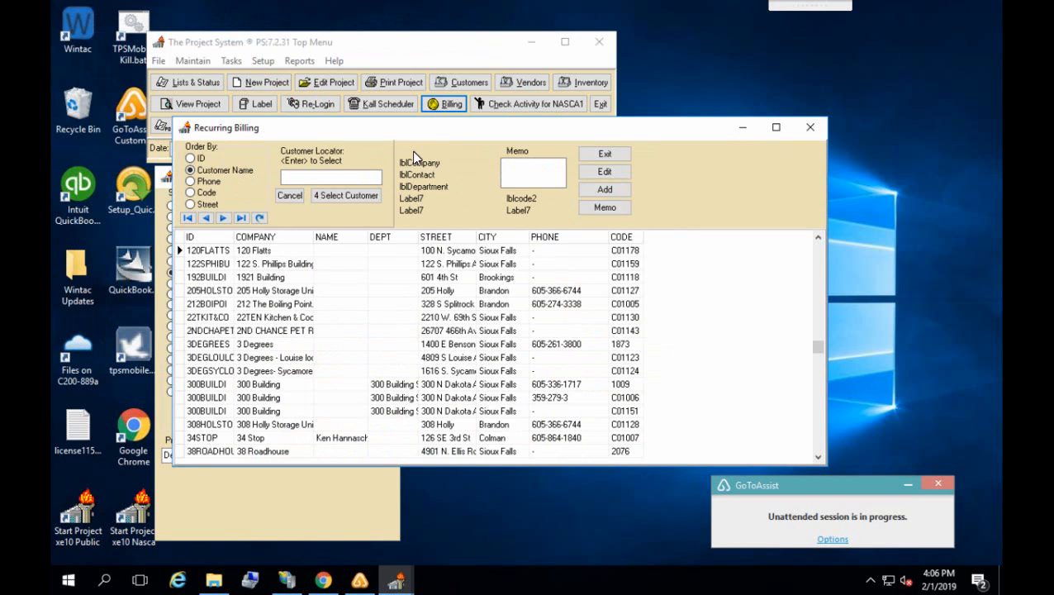
pyautogui.click(291, 196)
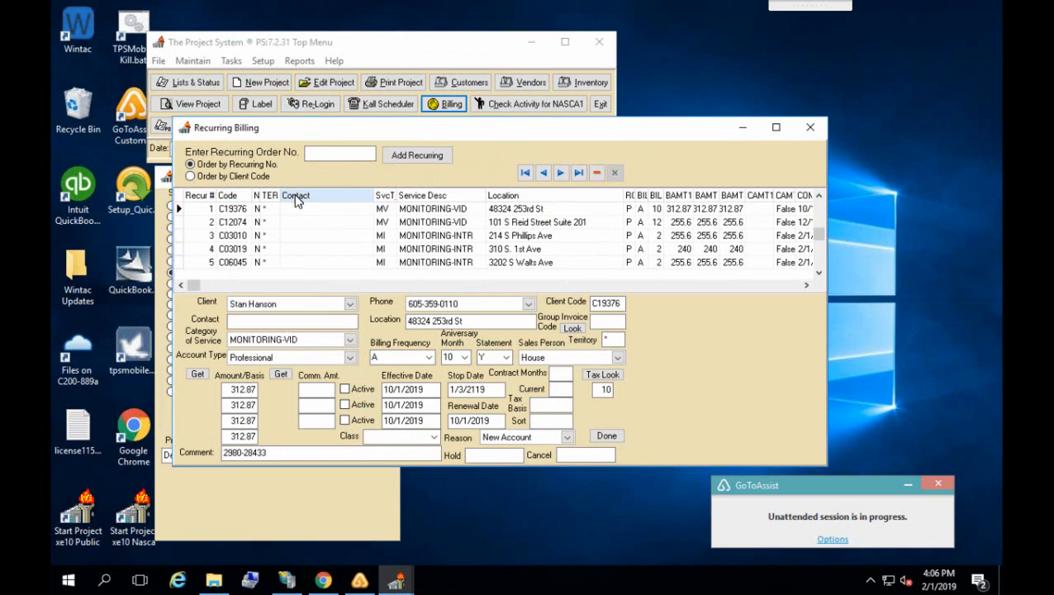
# Check the client name list and move between the first two billing records.
pyautogui.click(315, 303)
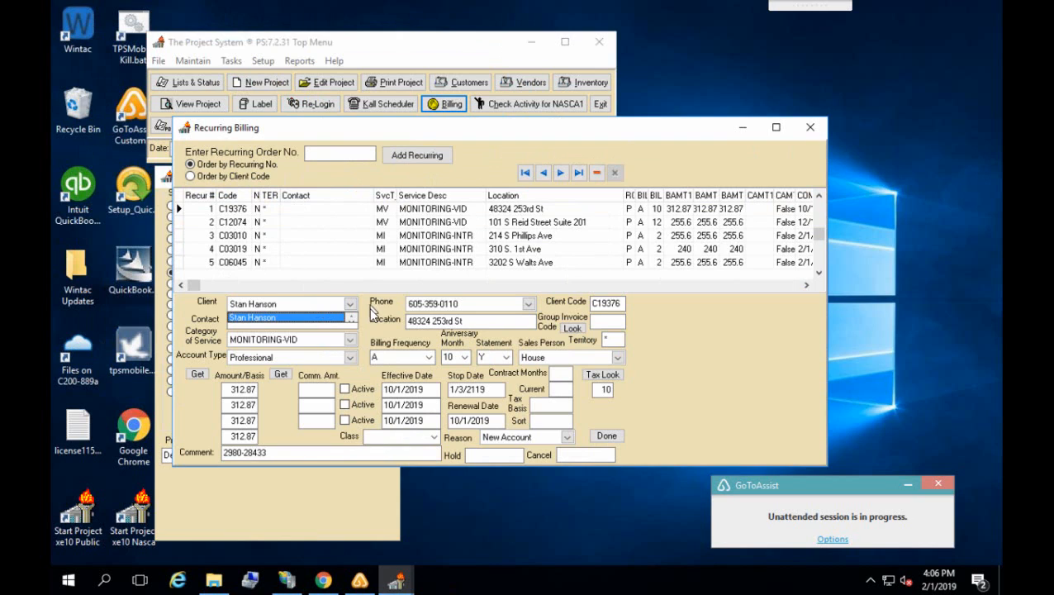
pyautogui.click(351, 304)
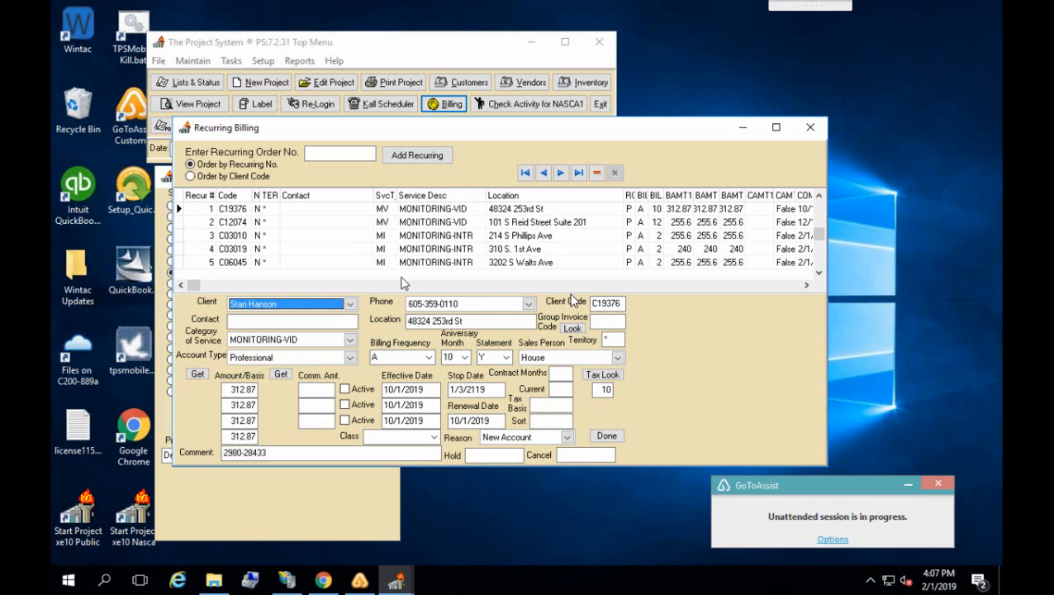
pyautogui.click(623, 304)
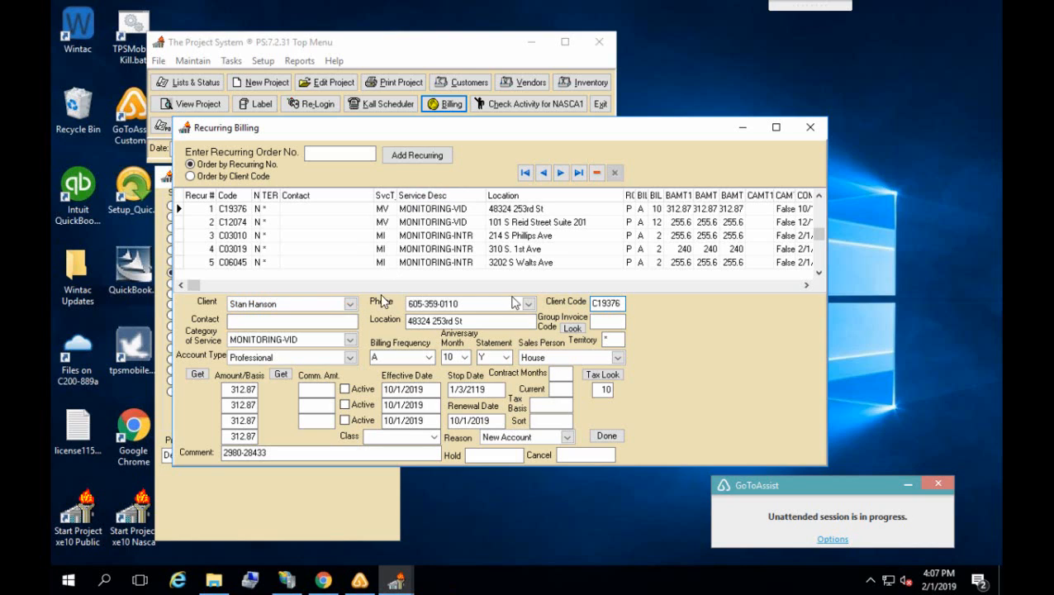
pyautogui.click(240, 209)
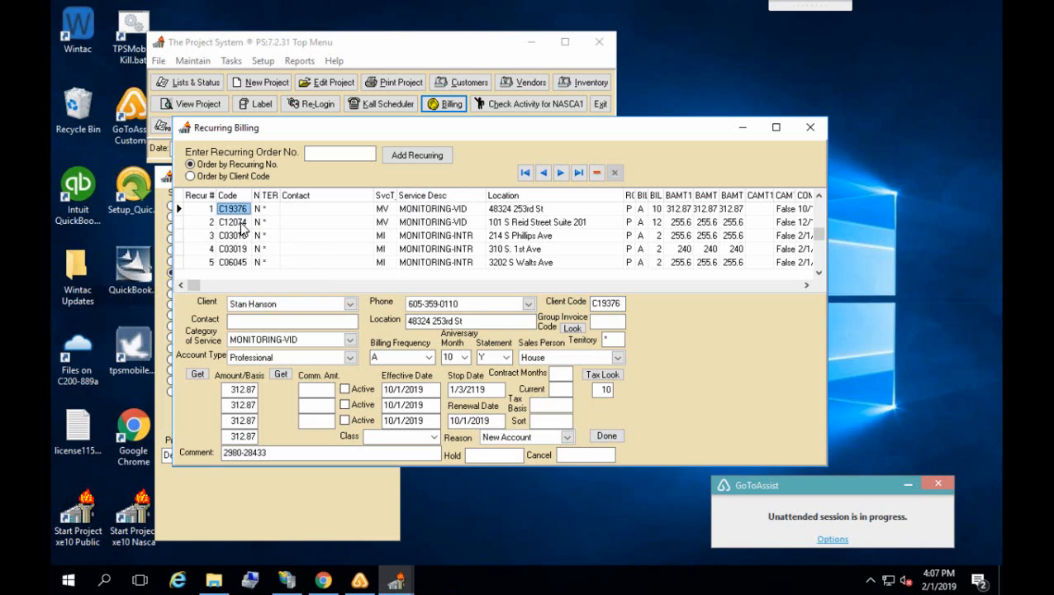
pyautogui.click(239, 222)
pyautogui.press('Up')
# Review the client's contact choices, then open the customer locator for Group Invoice Code.
pyautogui.click(350, 304)
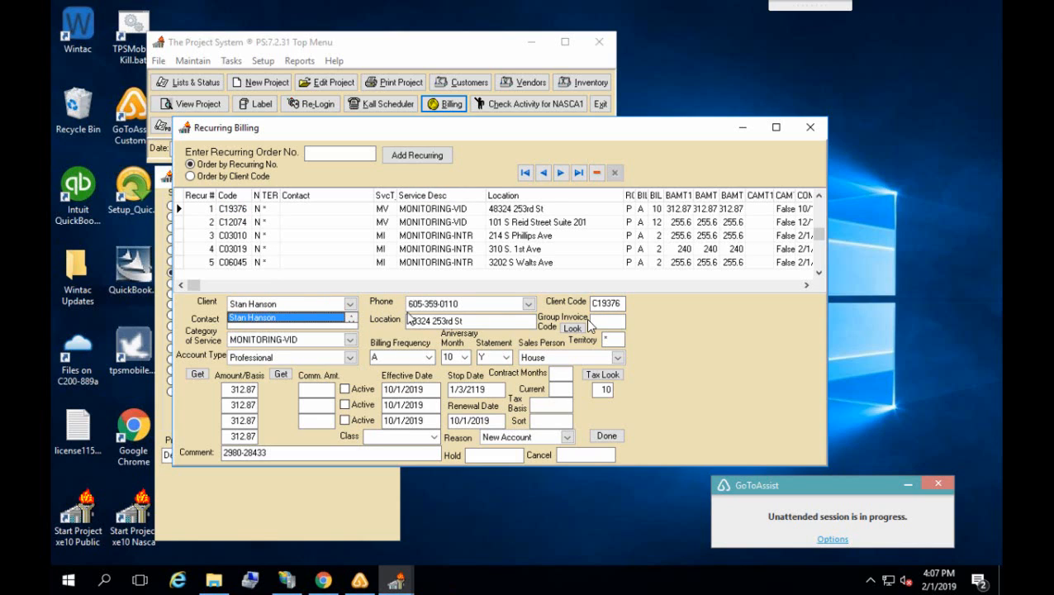
pyautogui.click(612, 305)
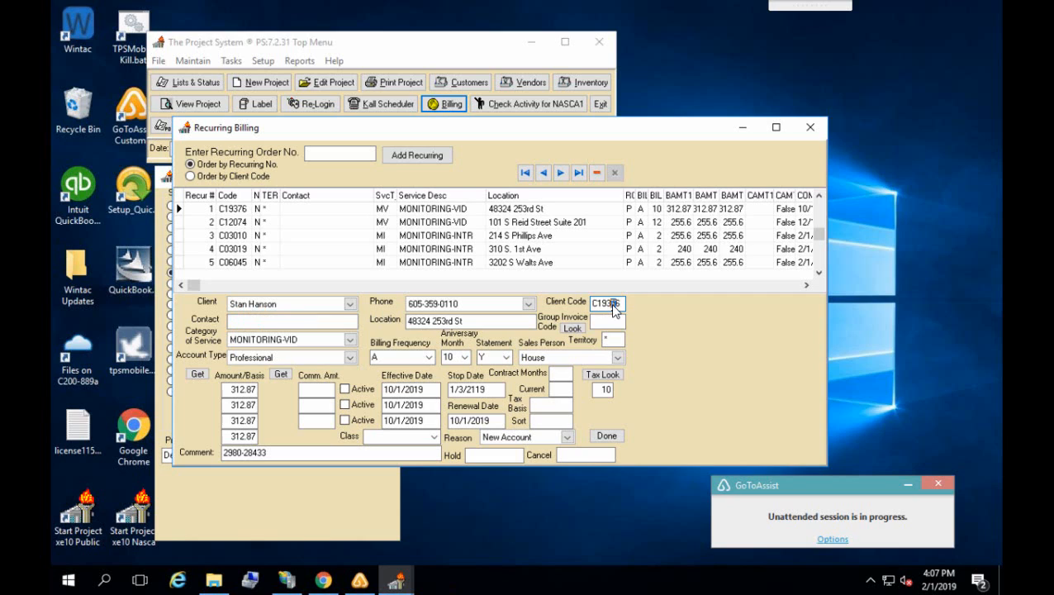
pyautogui.click(350, 304)
pyautogui.click(315, 304)
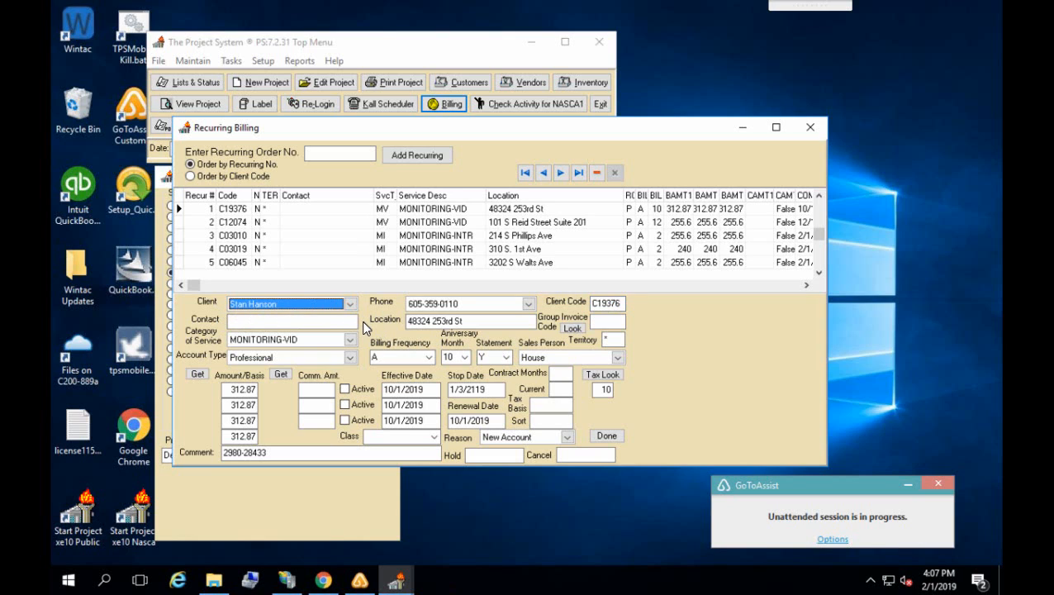
pyautogui.click(620, 305)
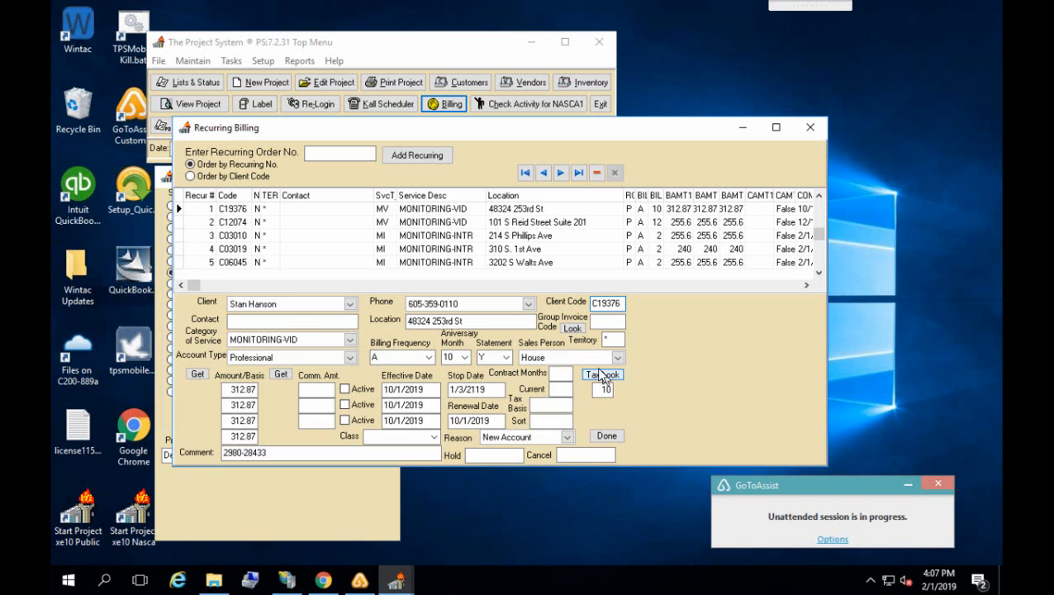
pyautogui.click(576, 328)
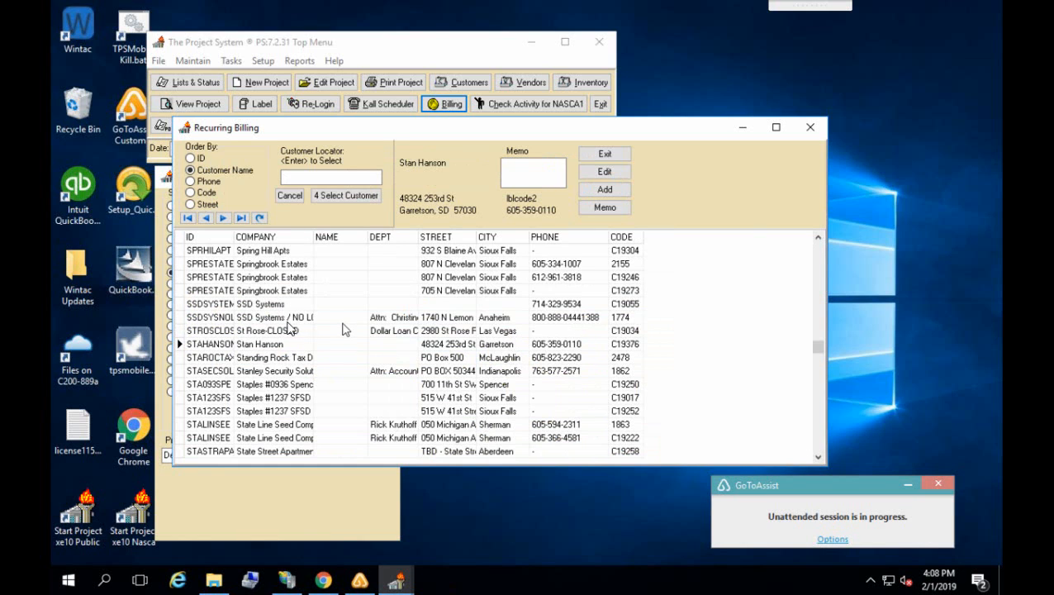
# Set Group Invoice Code to C19376 from the locator and order the list by Client Code.
pyautogui.click(275, 347)
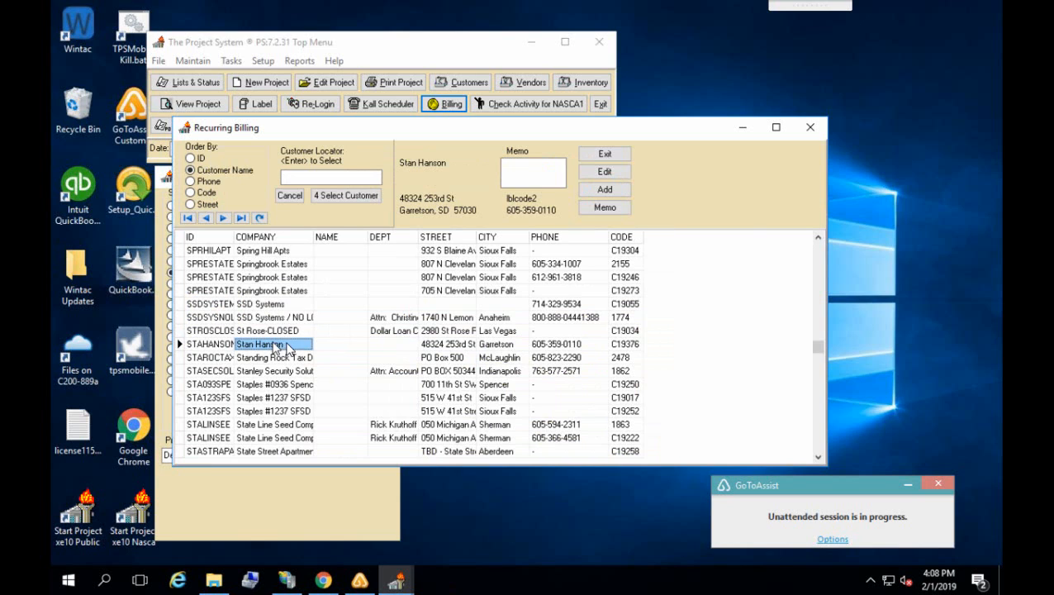
pyautogui.doubleClick(290, 348)
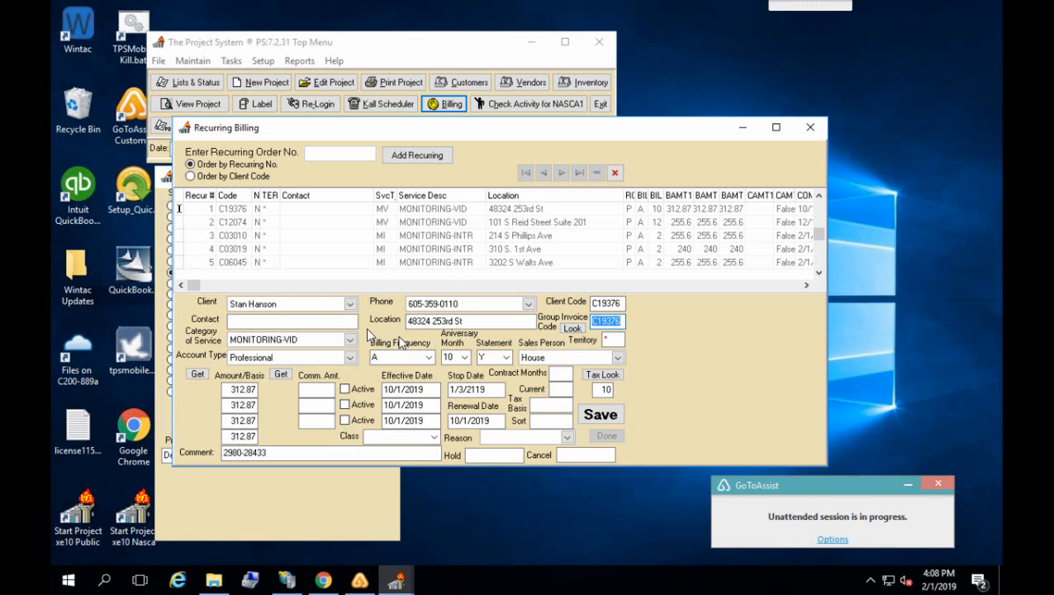
pyautogui.click(217, 177)
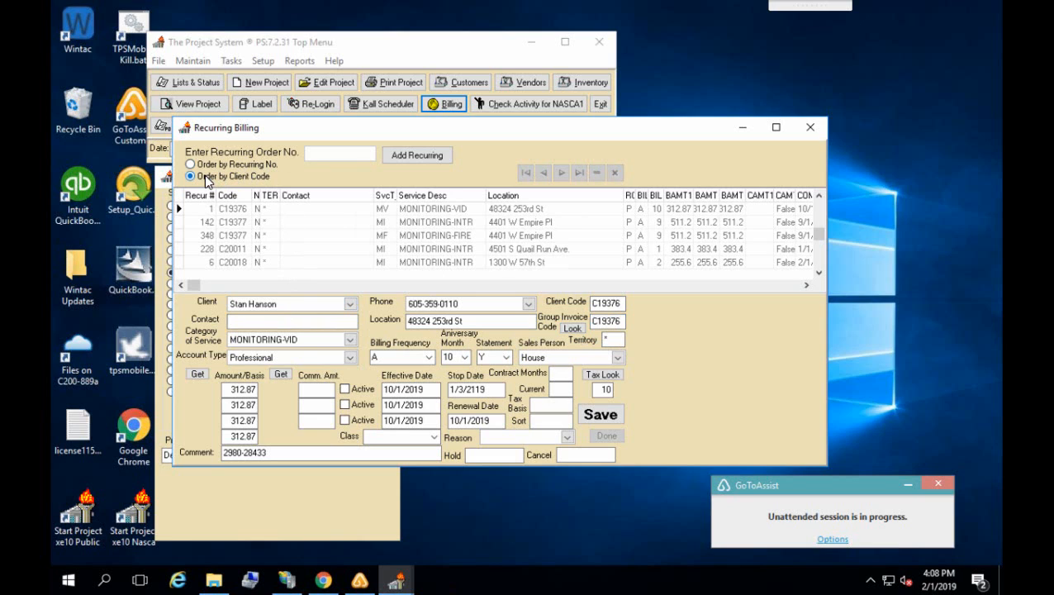
pyautogui.click(206, 166)
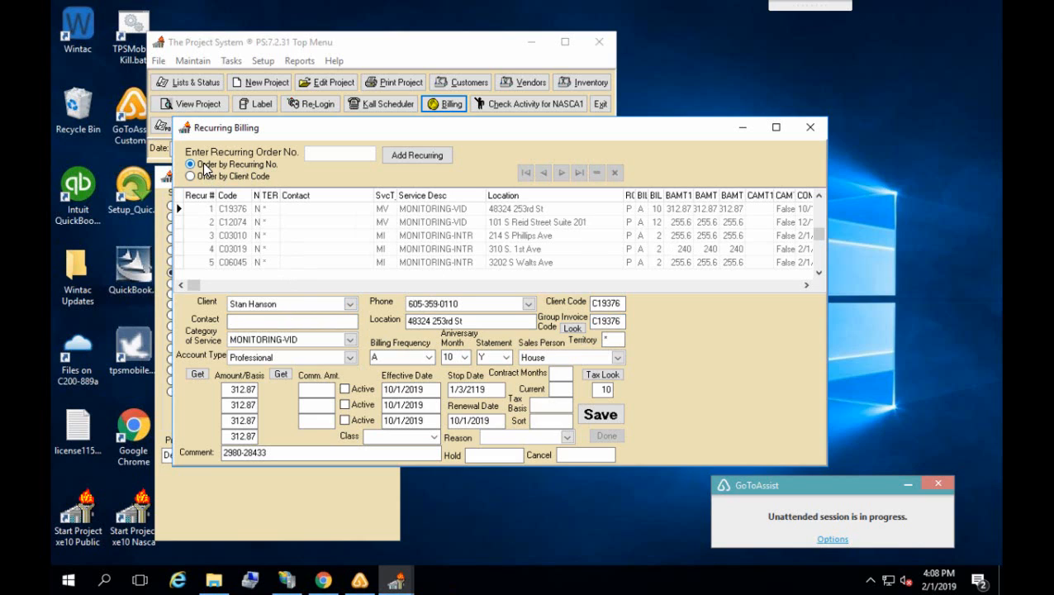
pyautogui.click(203, 175)
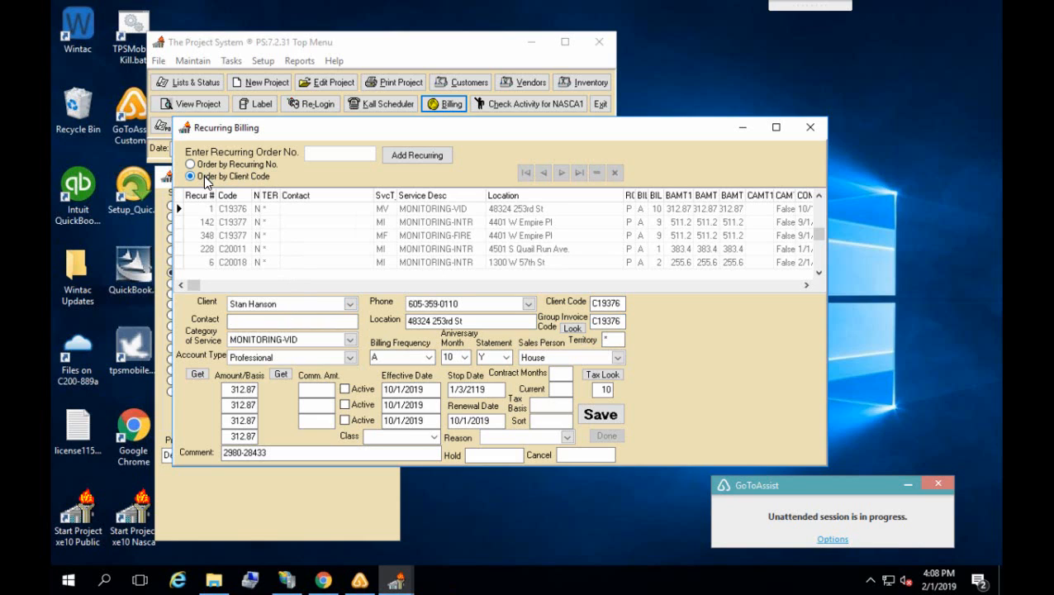
# Save the billing record with Edit chosen as the edit reason.
pyautogui.click(602, 415)
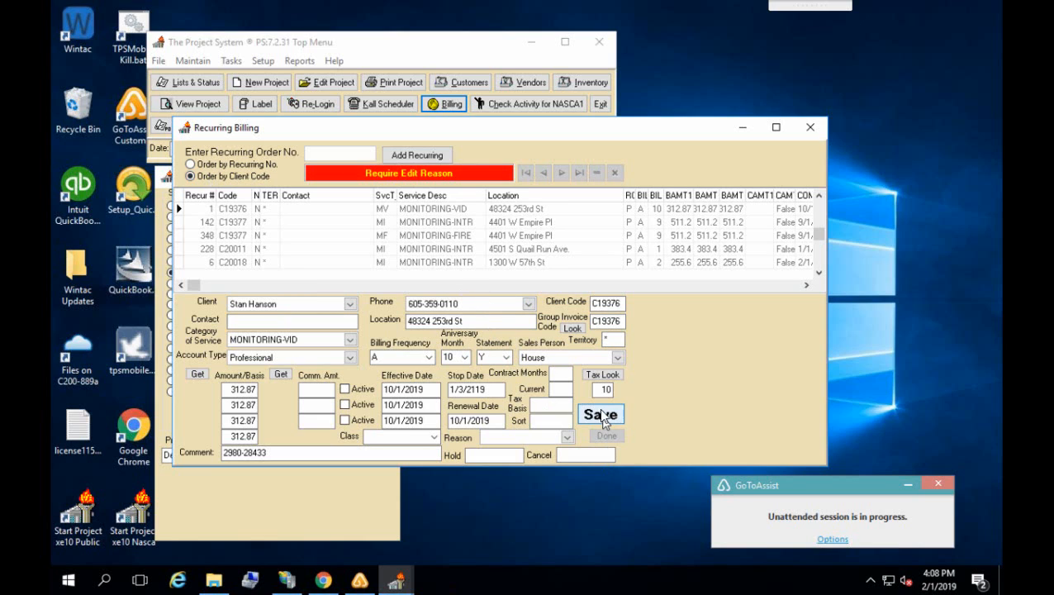
pyautogui.click(567, 437)
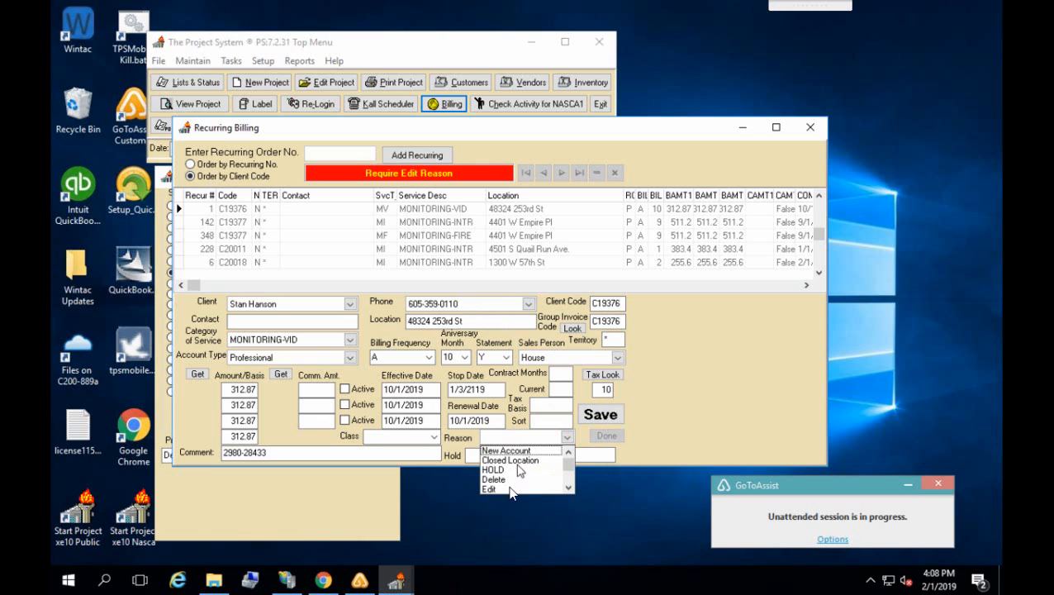
pyautogui.click(500, 489)
pyautogui.click(594, 418)
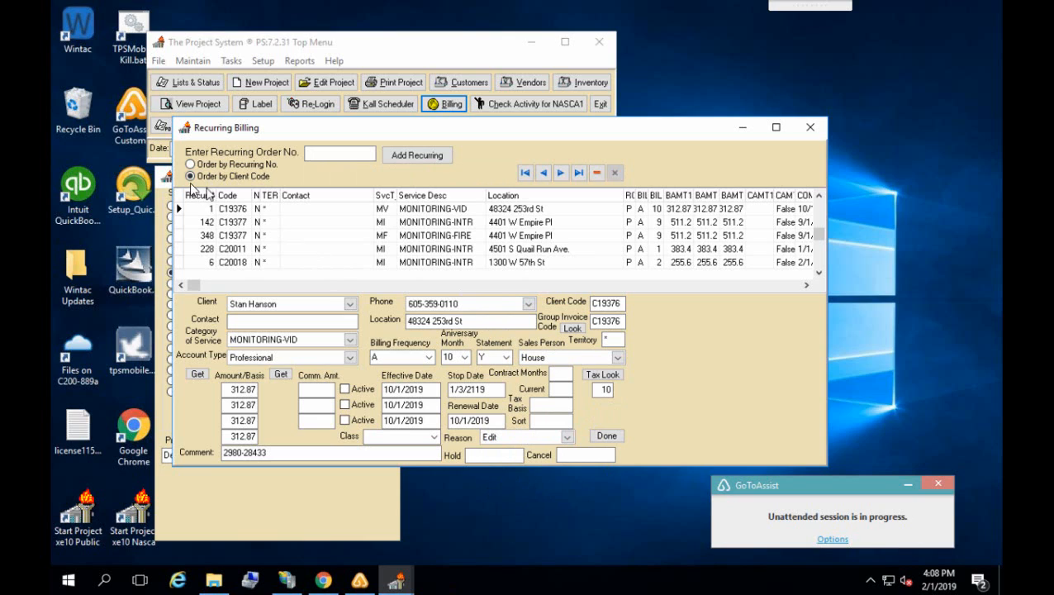
pyautogui.click(234, 210)
# Widen the billing window and drag the COMPANY column right after Code.
pyautogui.moveTo(830, 221); pyautogui.dragTo(992, 242)
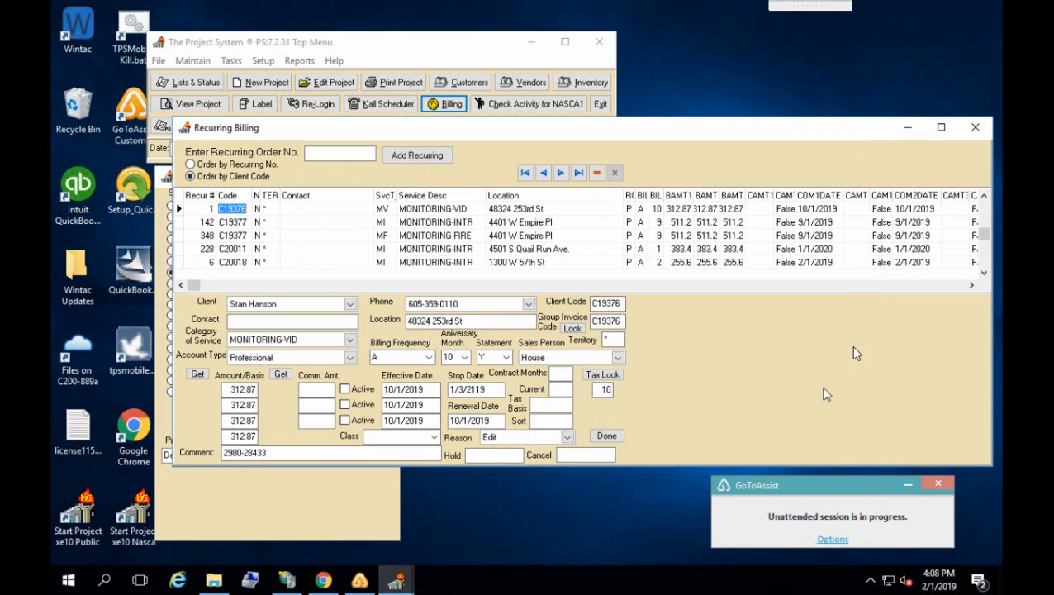
pyautogui.click(934, 286)
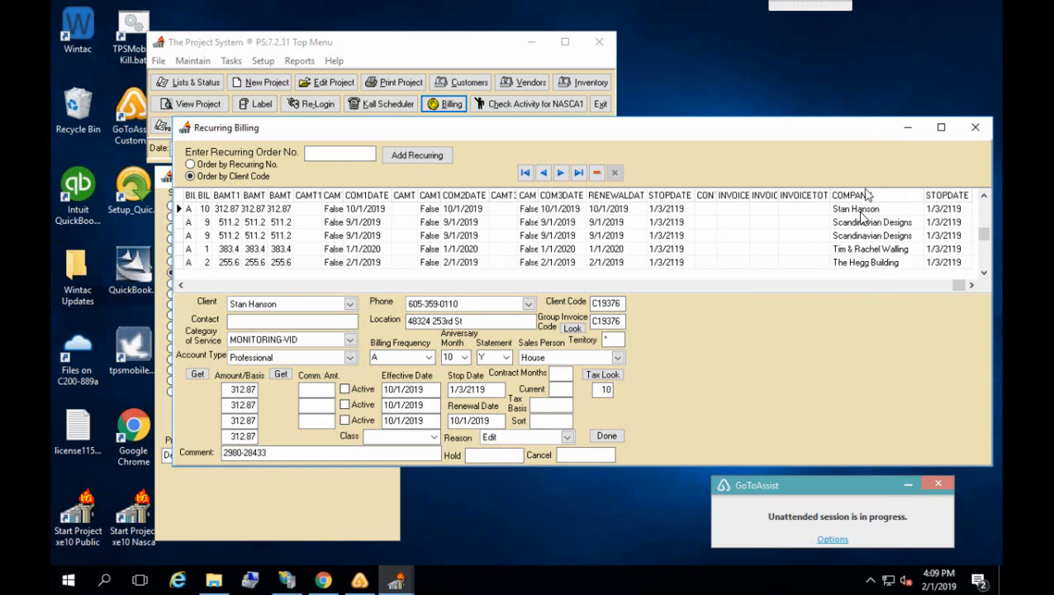
pyautogui.moveTo(866, 198); pyautogui.dragTo(331, 290)
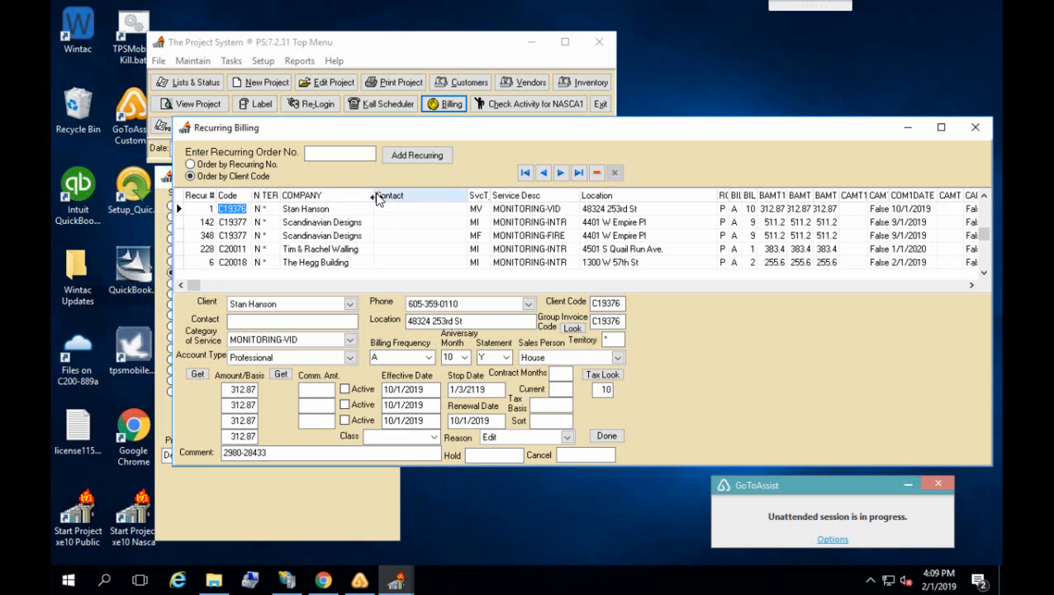
# Add a recurring order by searching '3D SEC' and choosing the first 3D Security, Inc. entry.
pyautogui.click(417, 156)
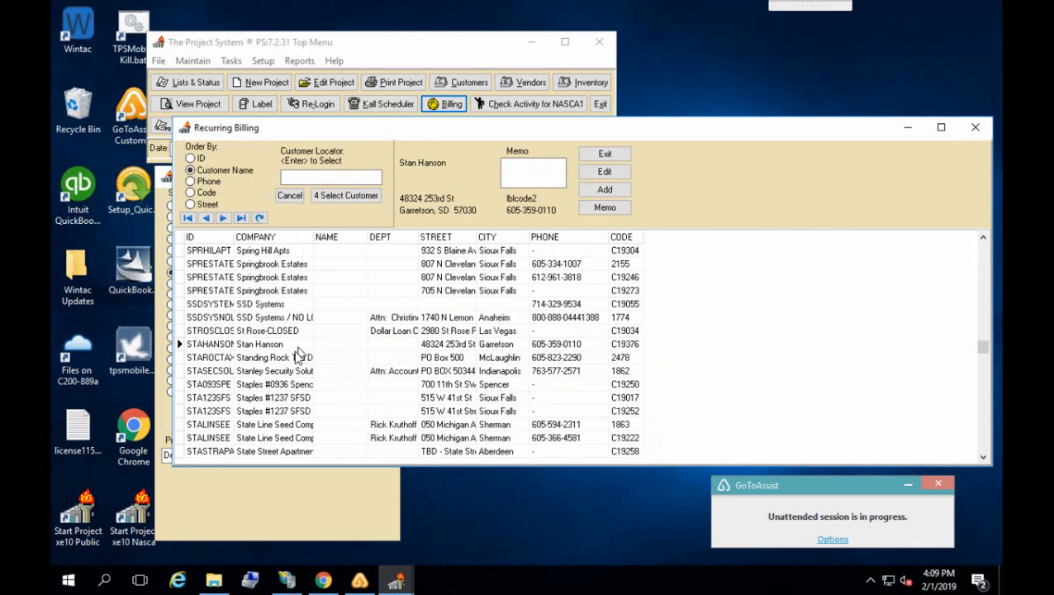
pyautogui.click(355, 180)
pyautogui.click(350, 180)
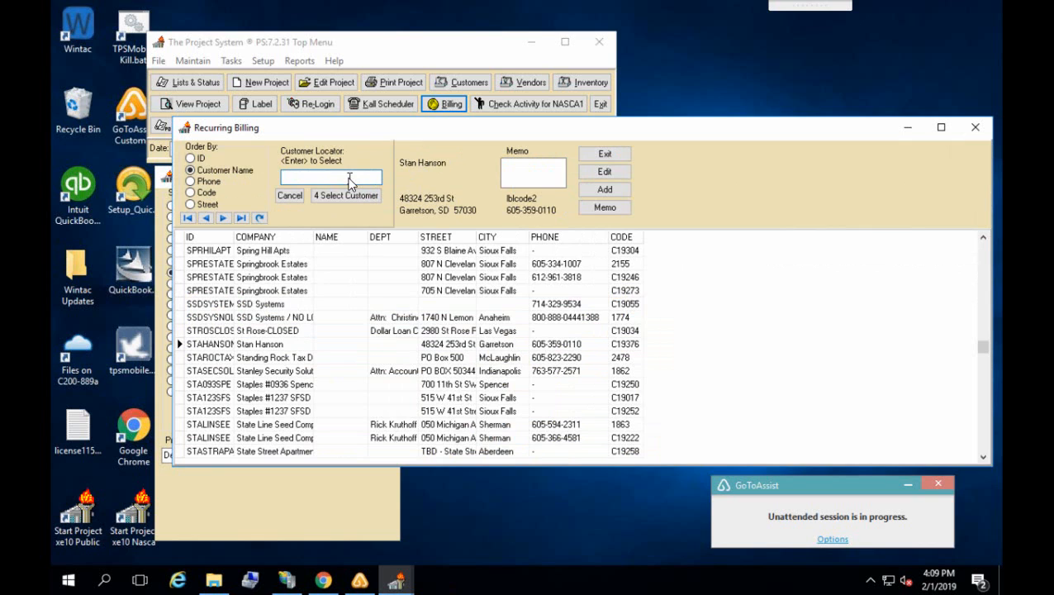
pyautogui.write('3D SEC')
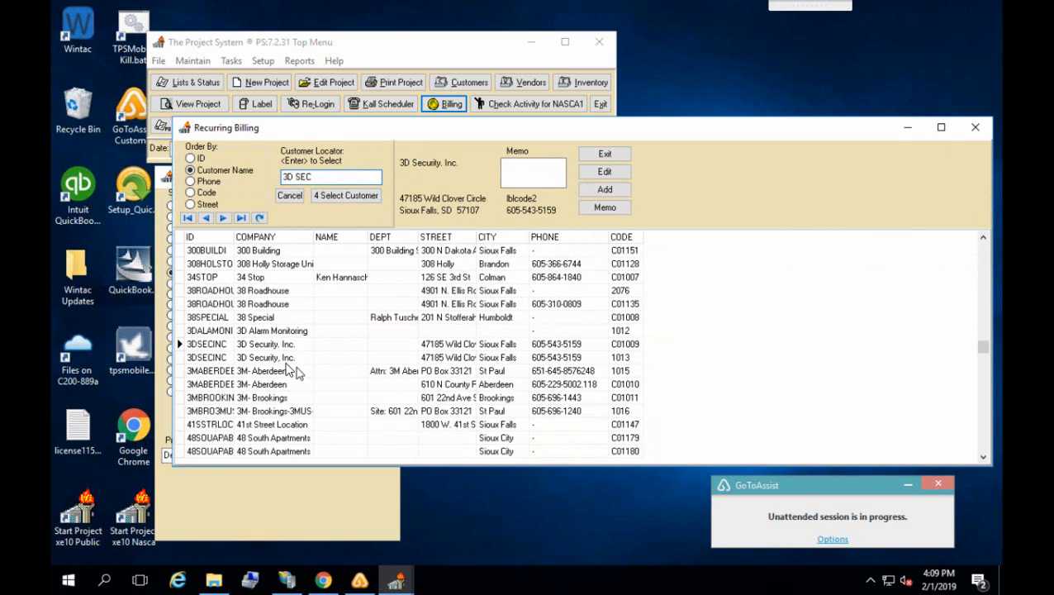
pyautogui.click(285, 360)
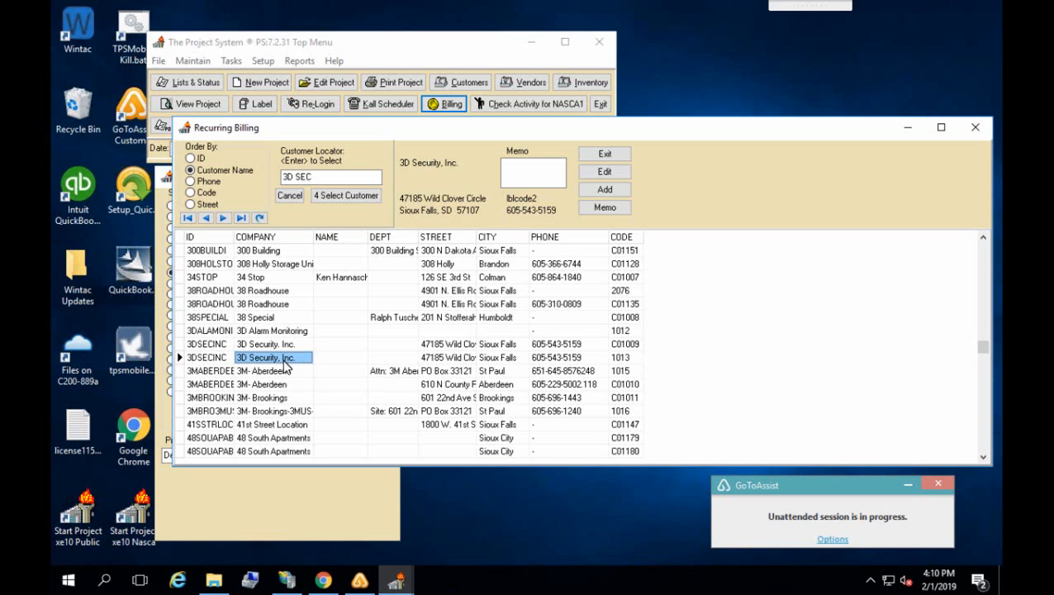
pyautogui.click(626, 357)
pyautogui.click(626, 346)
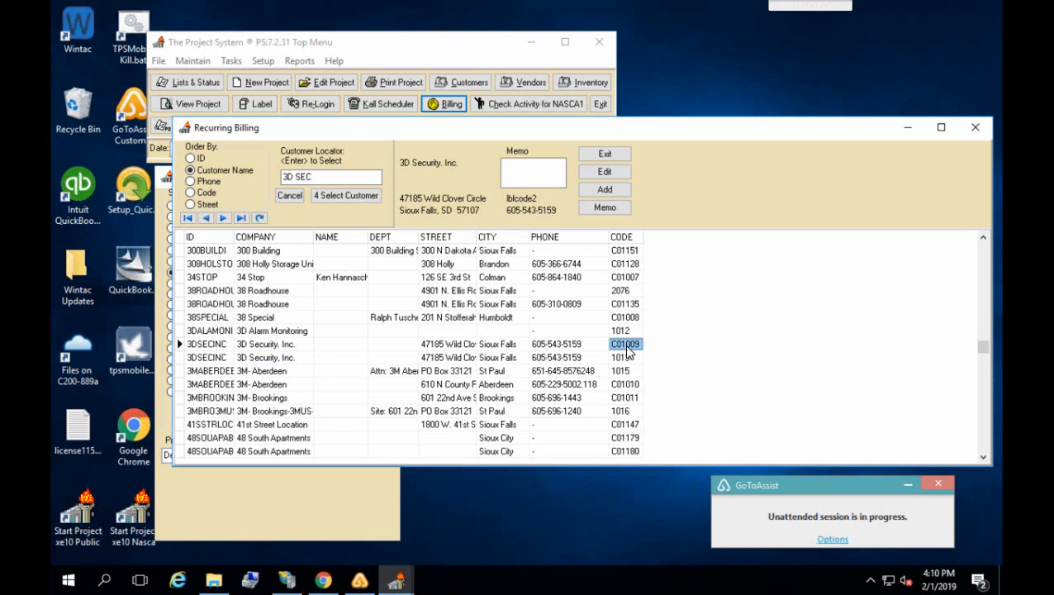
pyautogui.click(303, 346)
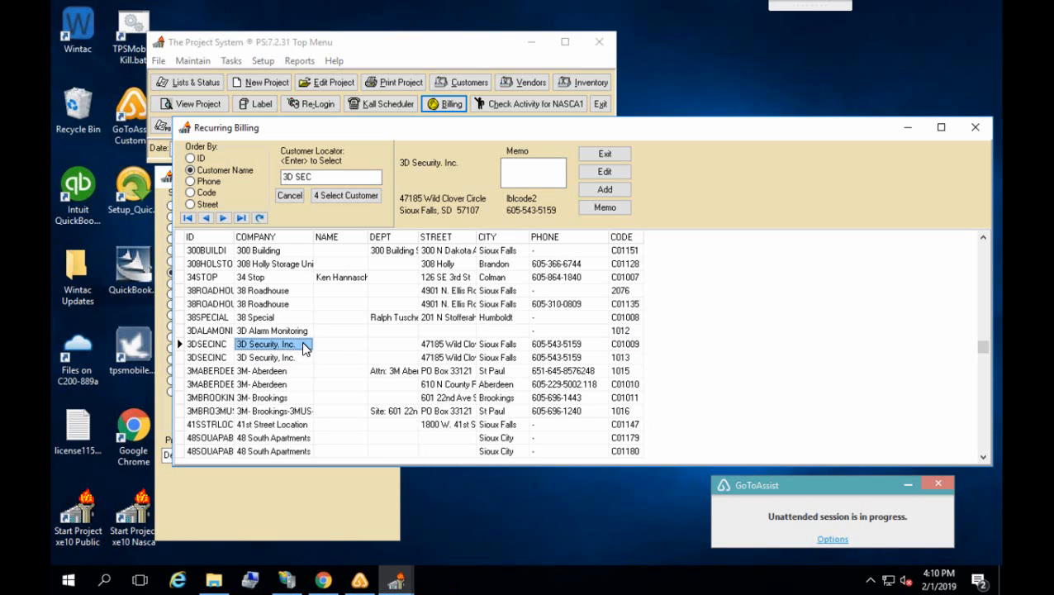
pyautogui.doubleClick(303, 346)
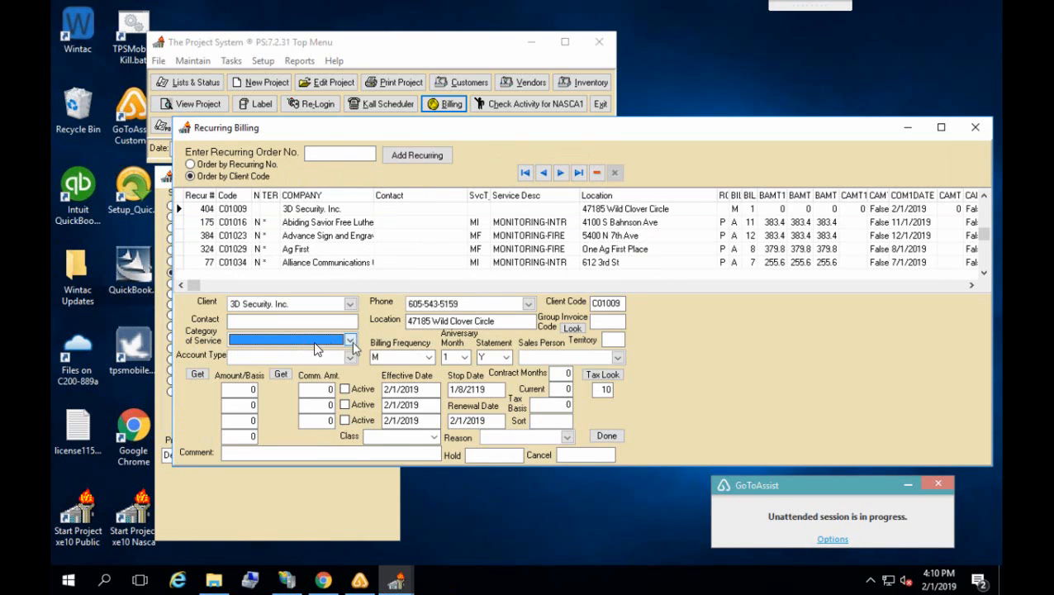
# Set the service category to MONITORING-VID, keeping monthly billing and statement Y.
pyautogui.click(351, 342)
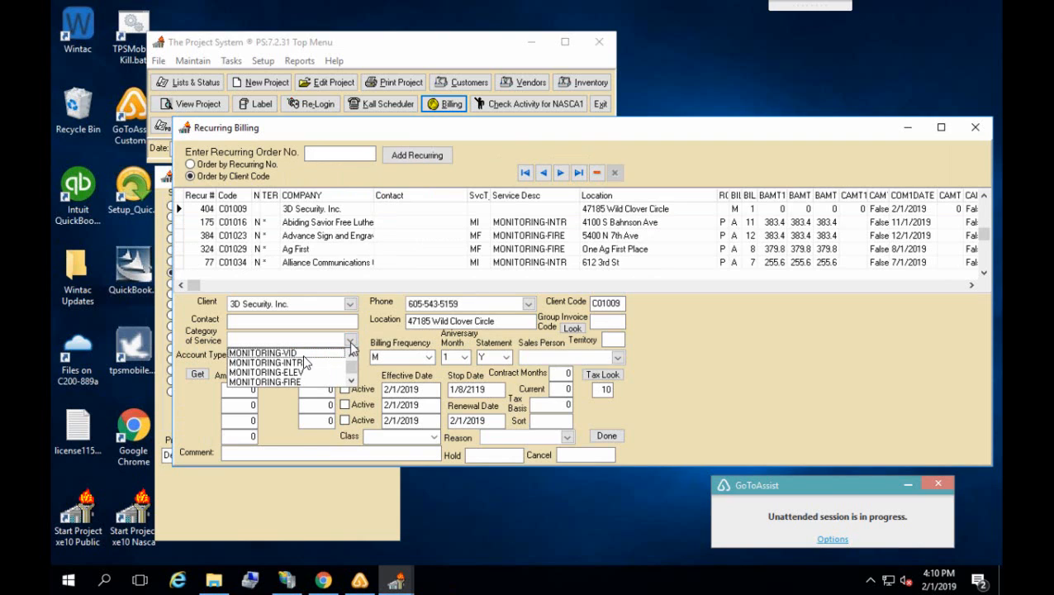
pyautogui.click(300, 353)
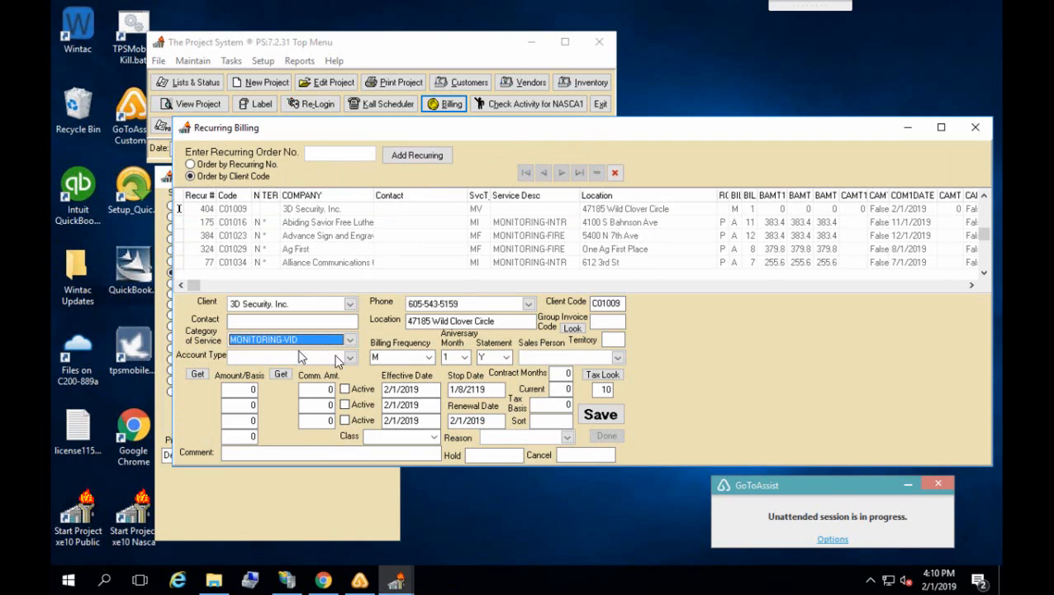
pyautogui.click(429, 358)
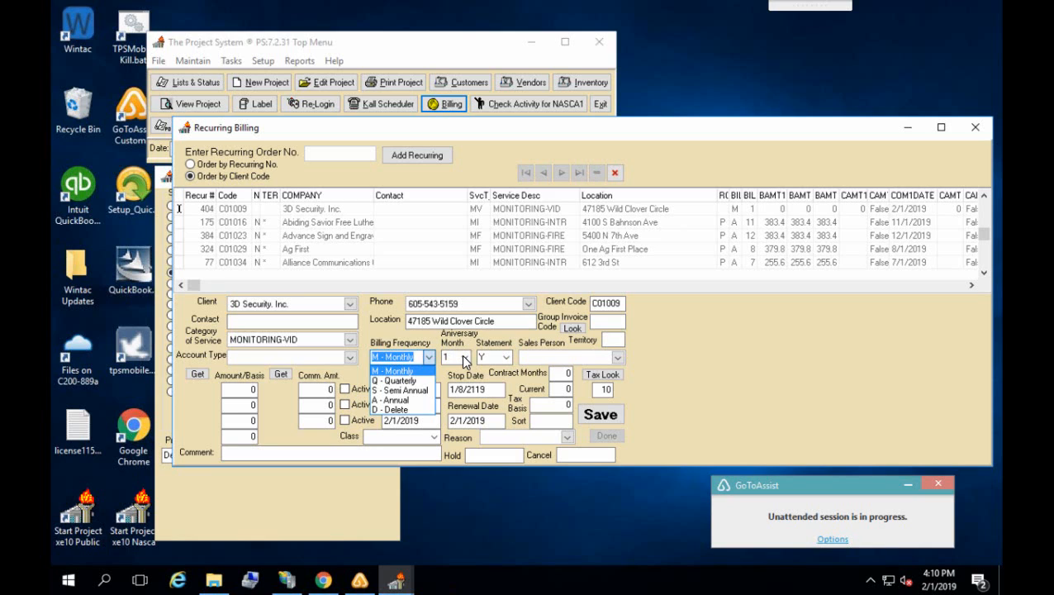
pyautogui.click(510, 362)
pyautogui.click(507, 357)
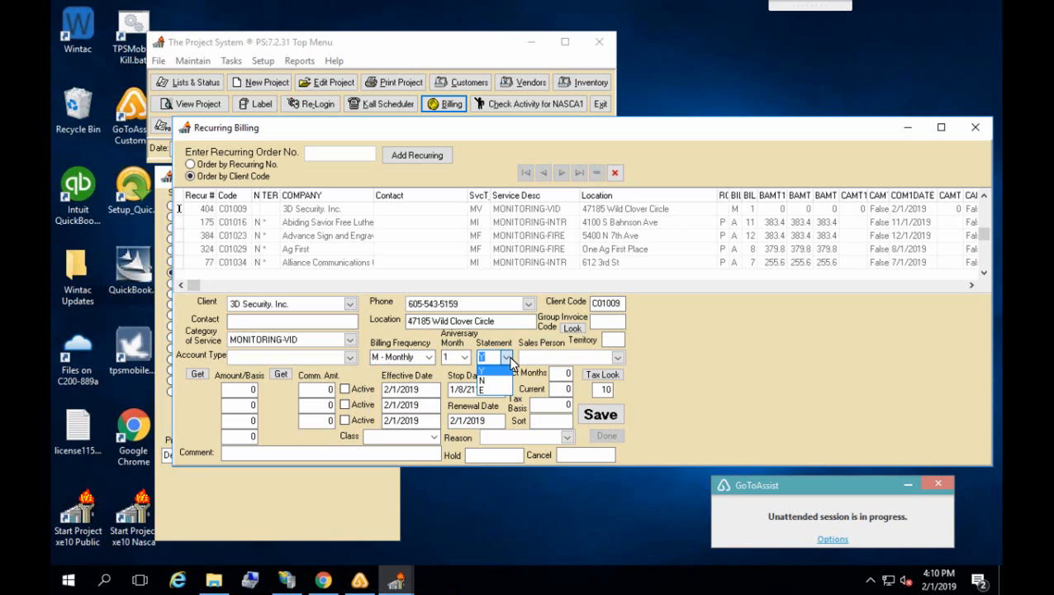
pyautogui.click(507, 357)
# Set the account type to Professional and move to the first Amount/Basis field.
pyautogui.click(619, 359)
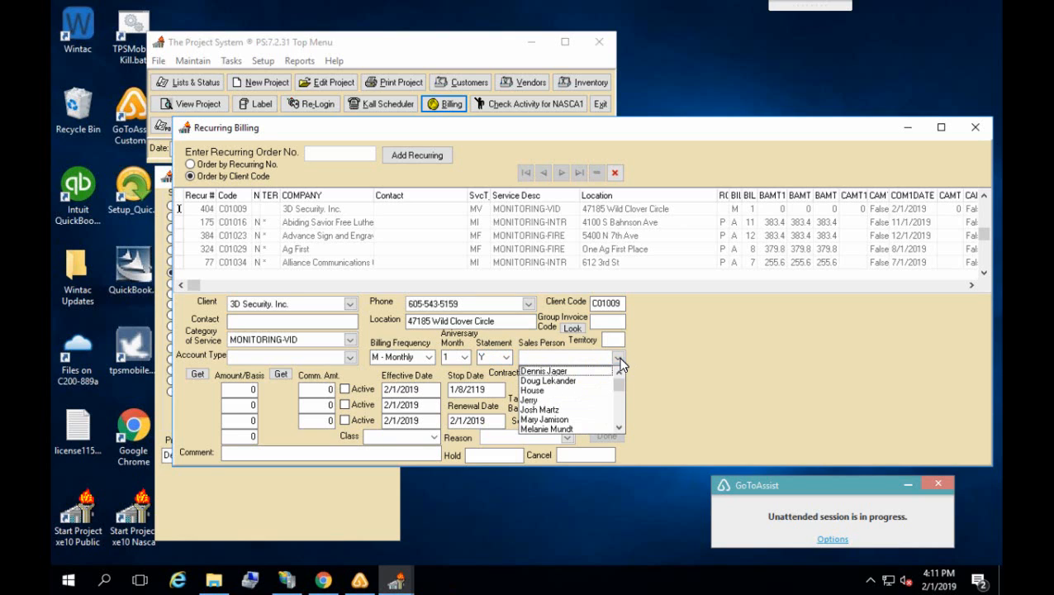
pyautogui.click(619, 360)
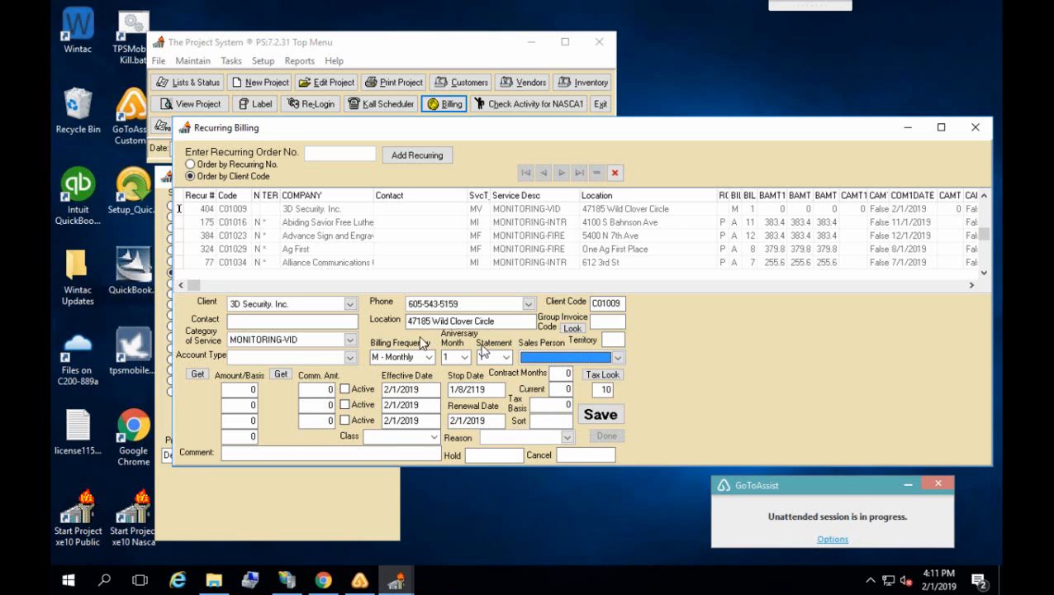
pyautogui.click(350, 358)
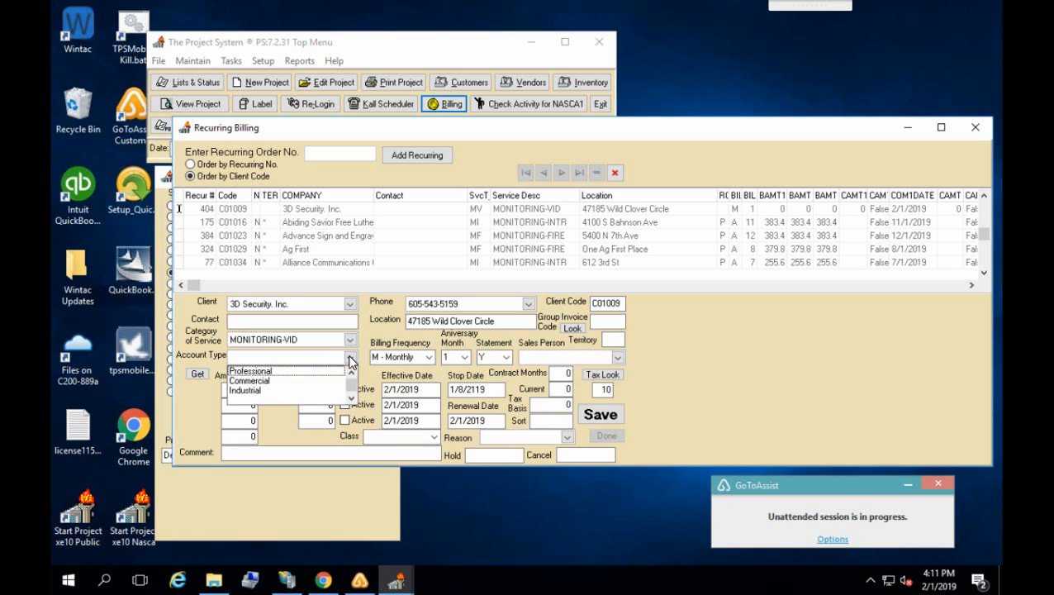
pyautogui.click(302, 371)
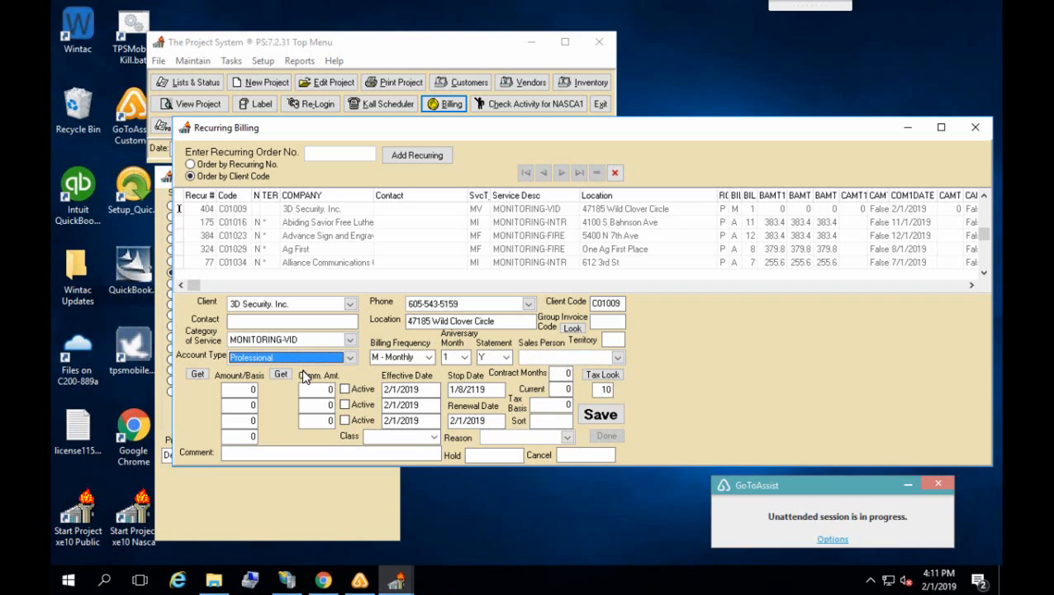
pyautogui.click(245, 390)
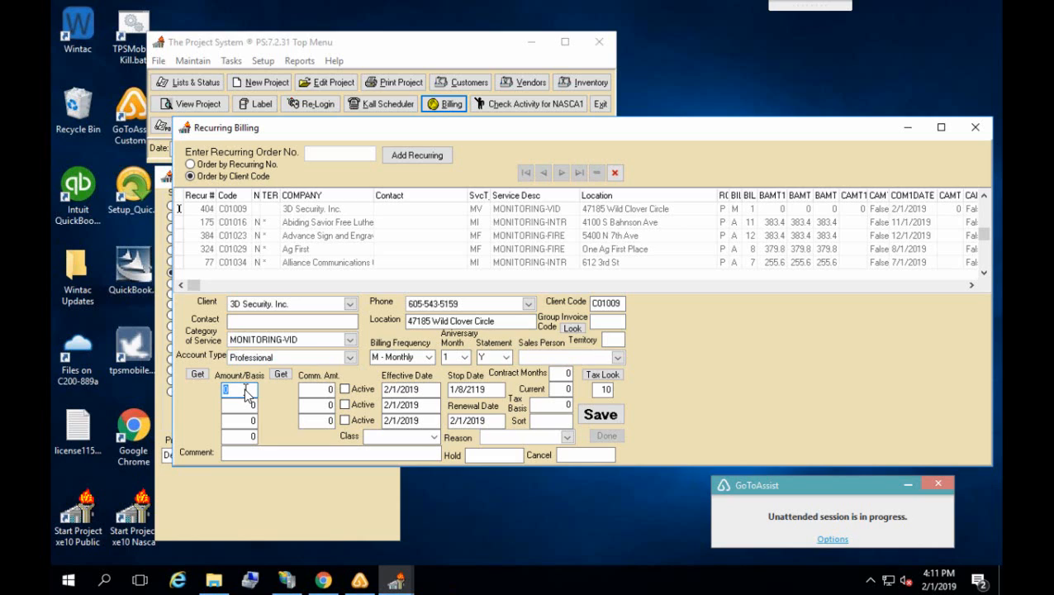
# Enter 247 as the first Amount/Basis and check that billing frequency is M - Monthly.
pyautogui.write('247')
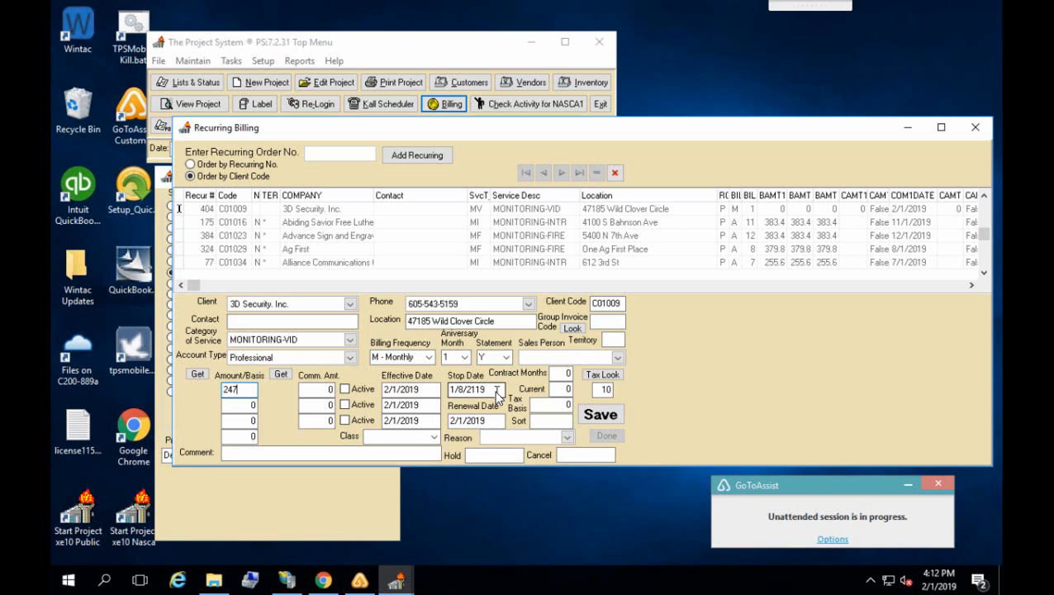
pyautogui.click(429, 359)
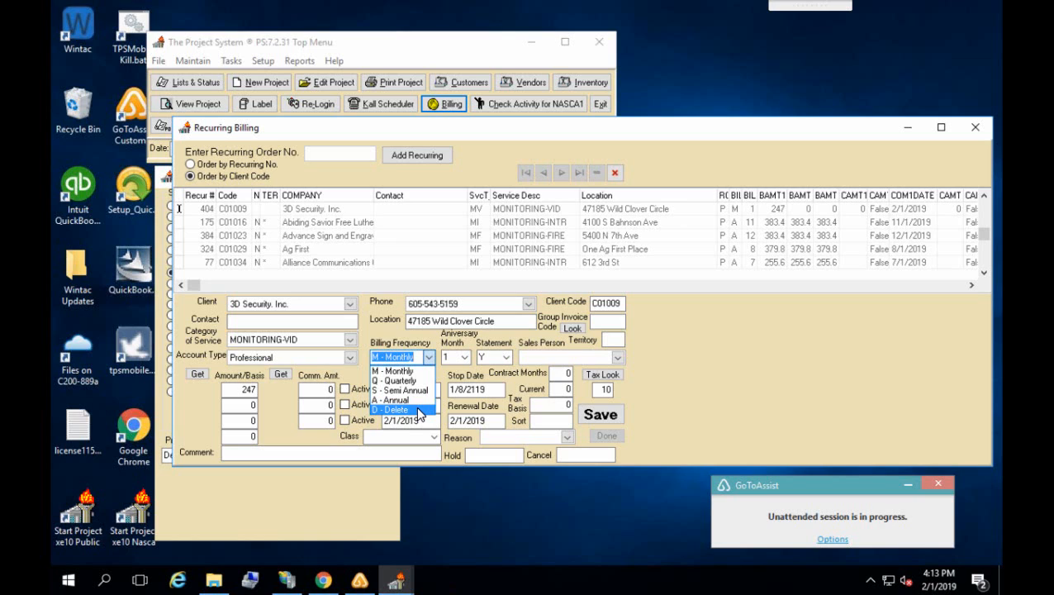
# Keep billing monthly, assign a sales person to the line, and save.
pyautogui.click(619, 360)
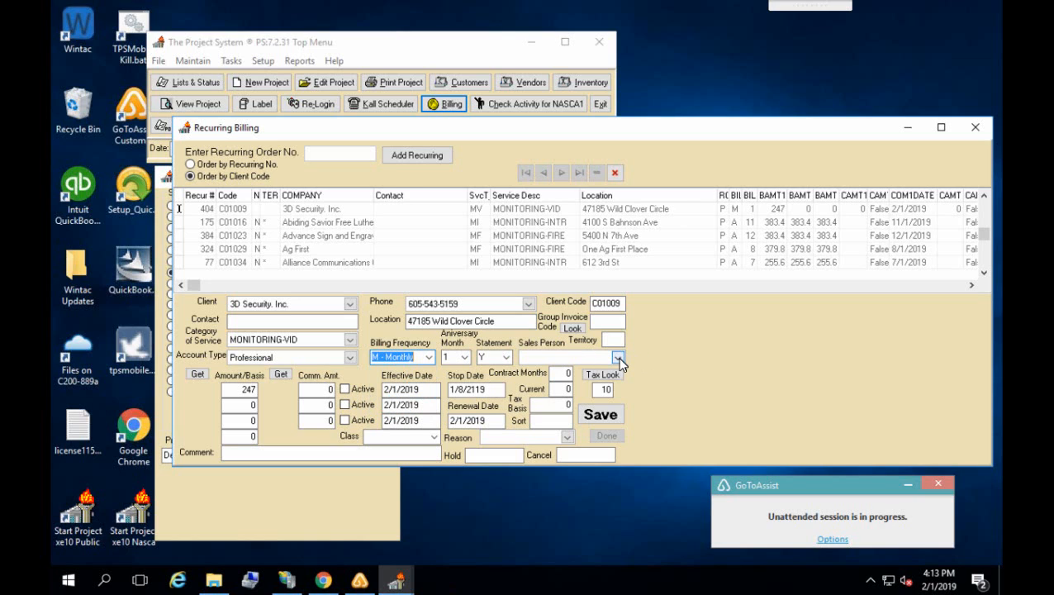
pyautogui.click(618, 359)
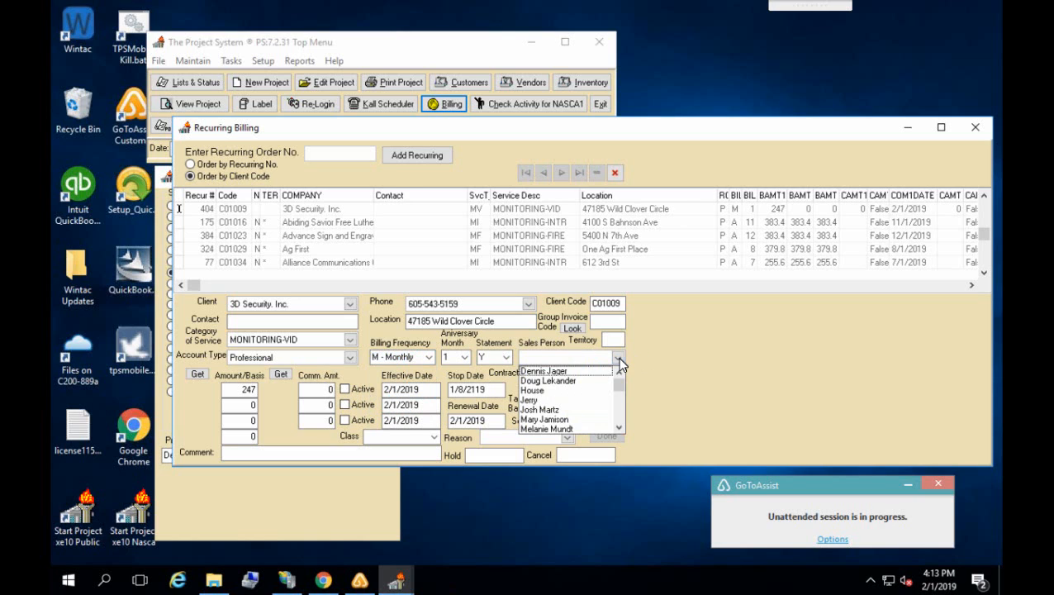
pyautogui.click(579, 382)
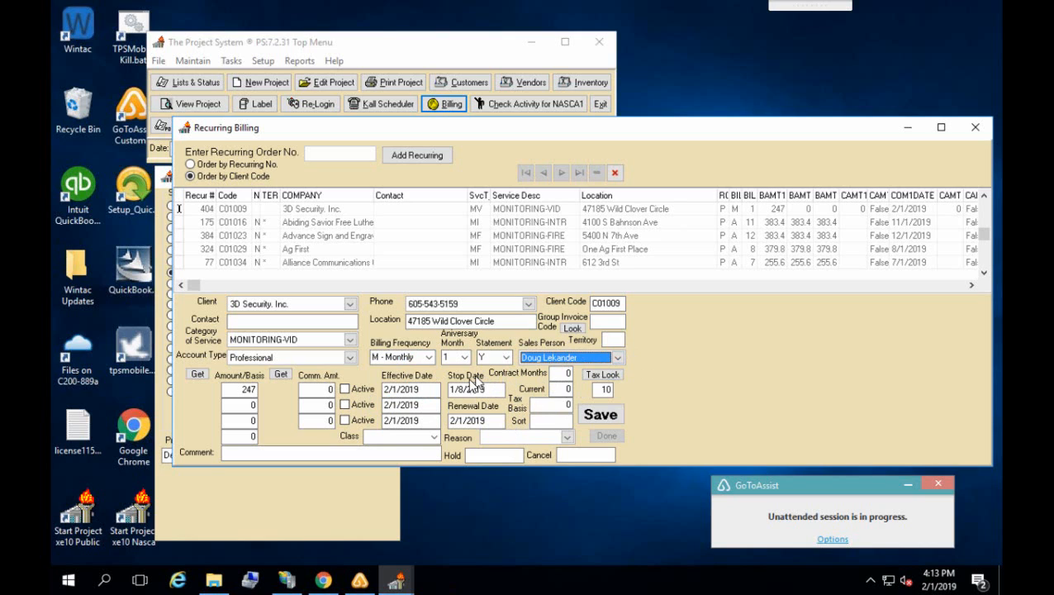
pyautogui.click(601, 415)
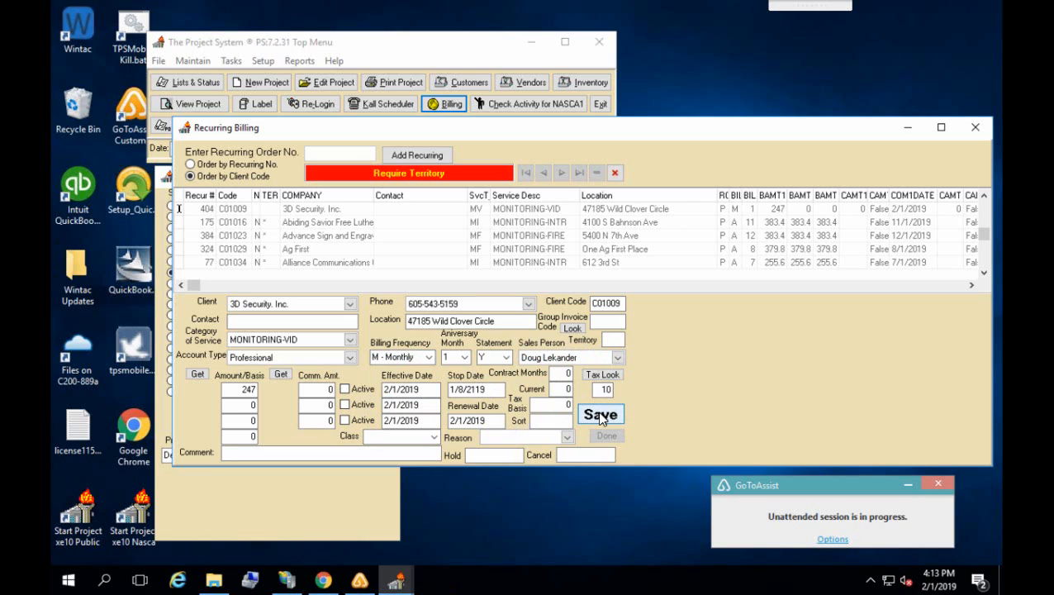
# Enter territory 1, choose New Account as the edit reason, and save the line.
pyautogui.click(613, 343)
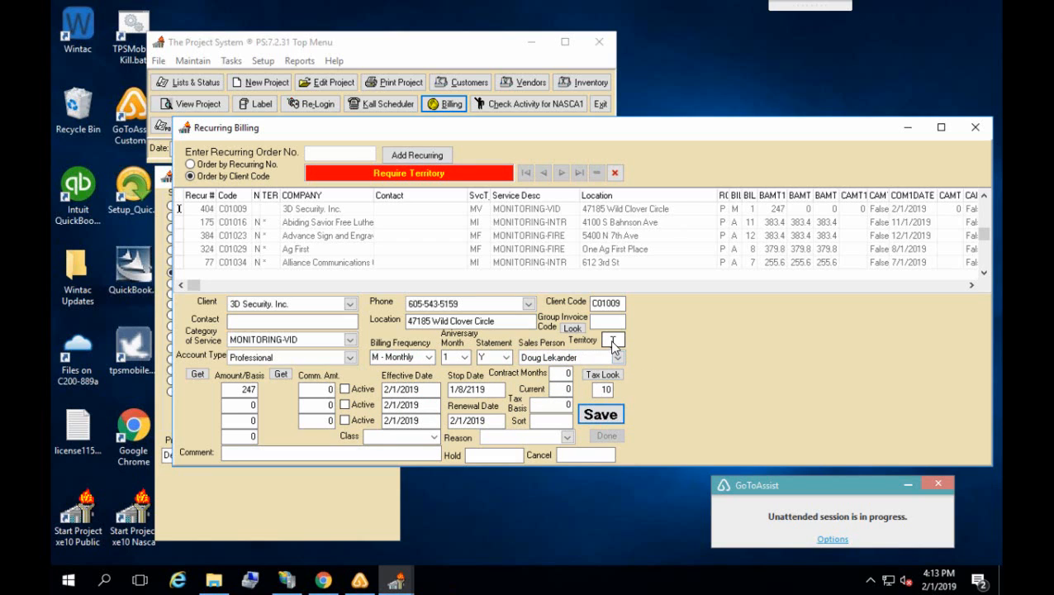
pyautogui.write('1')
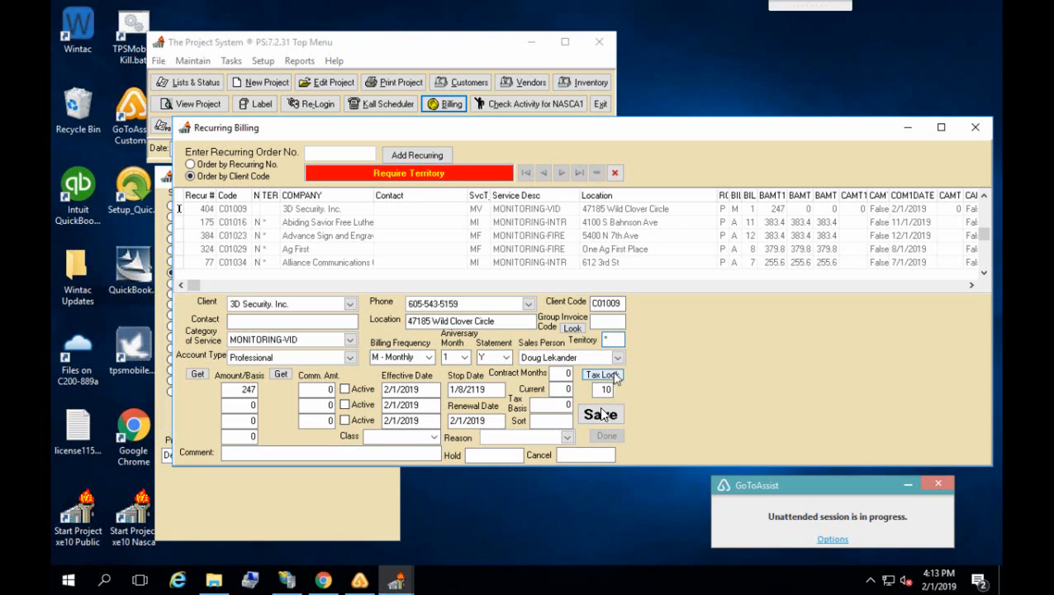
pyautogui.click(600, 415)
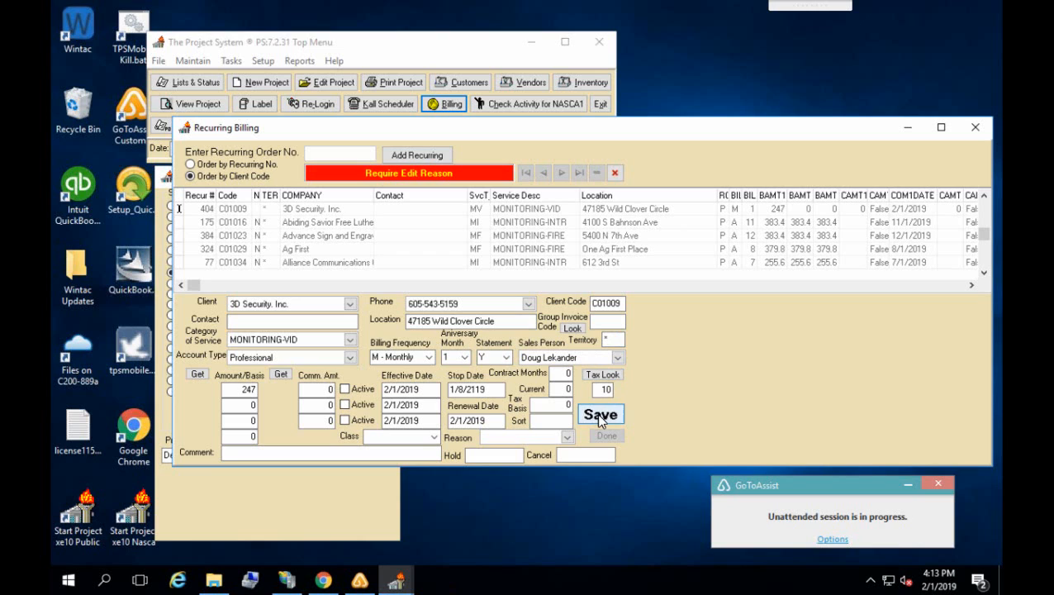
pyautogui.click(567, 437)
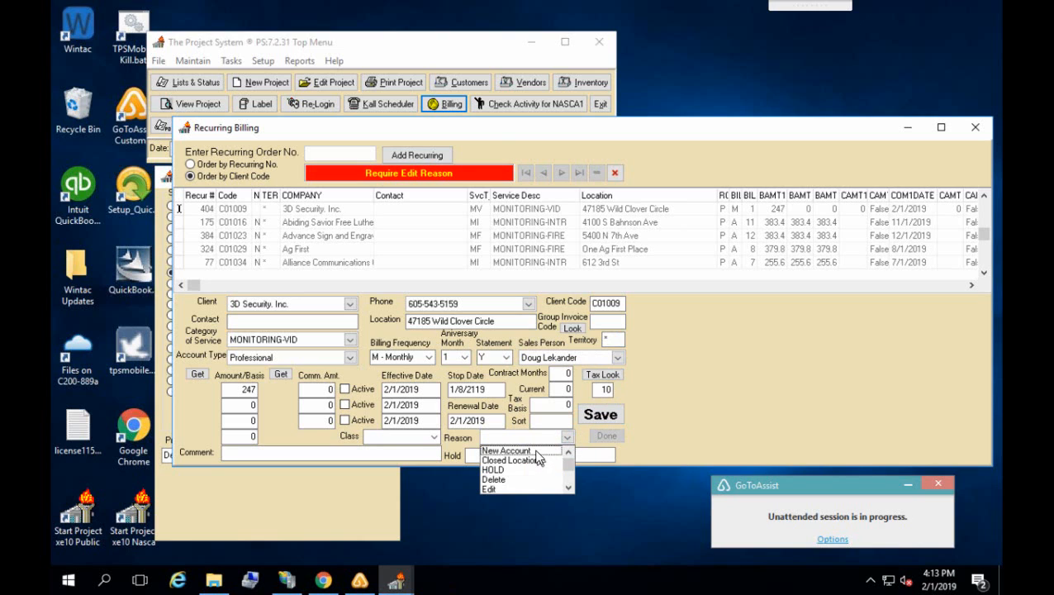
pyautogui.click(600, 418)
pyautogui.click(601, 417)
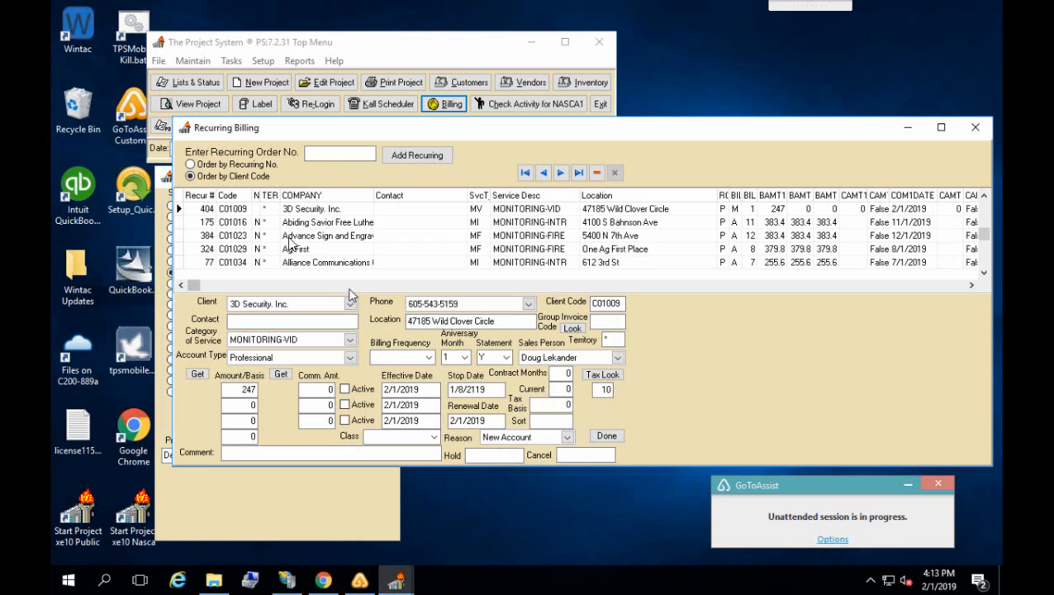
# Finish editing and preview the 'List all Recurring Billing Account Records' report.
pyautogui.click(291, 212)
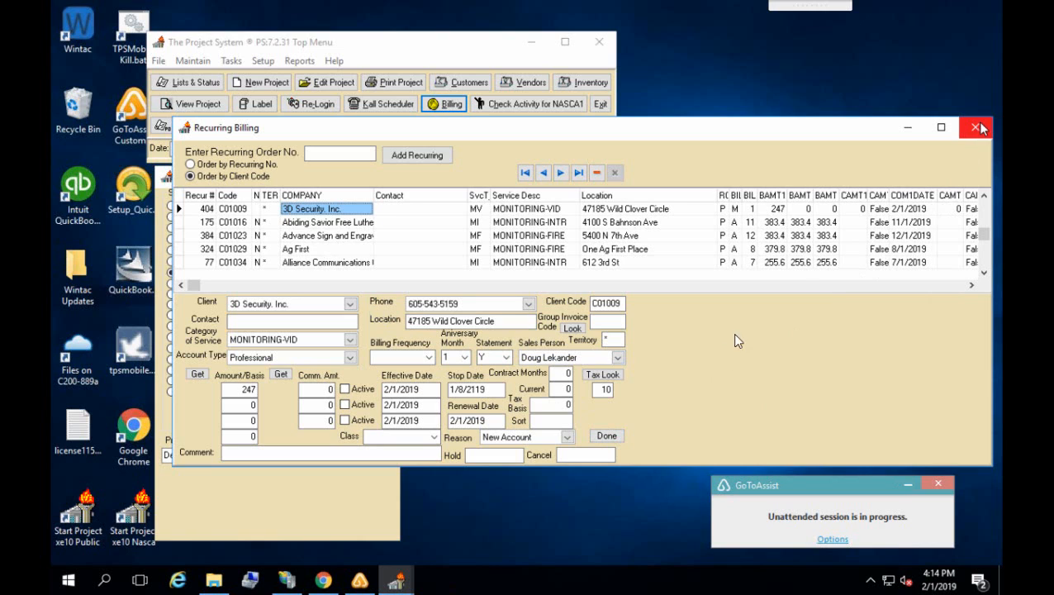
pyautogui.click(607, 437)
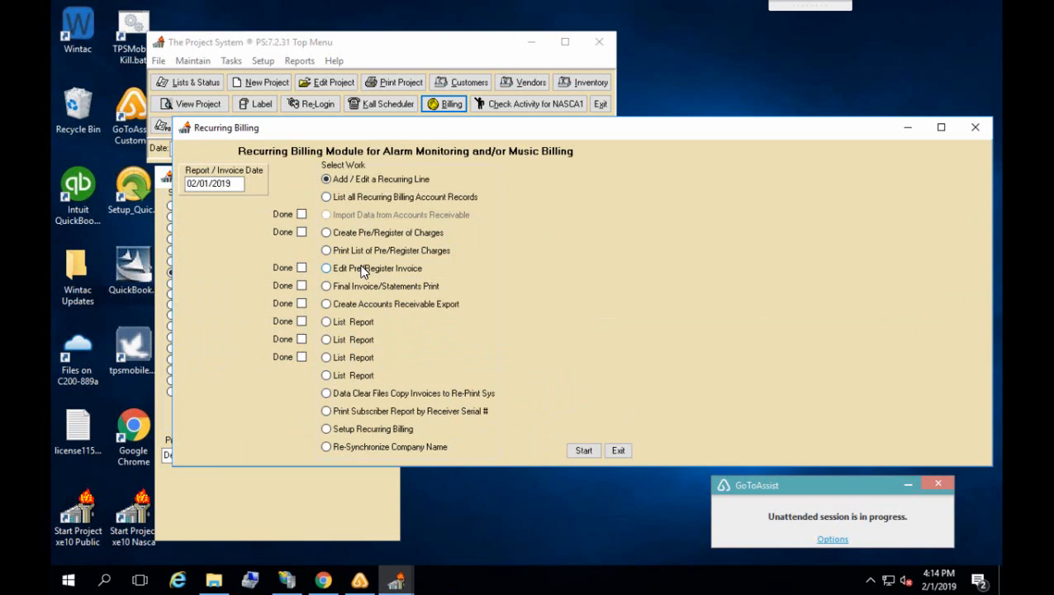
pyautogui.click(343, 200)
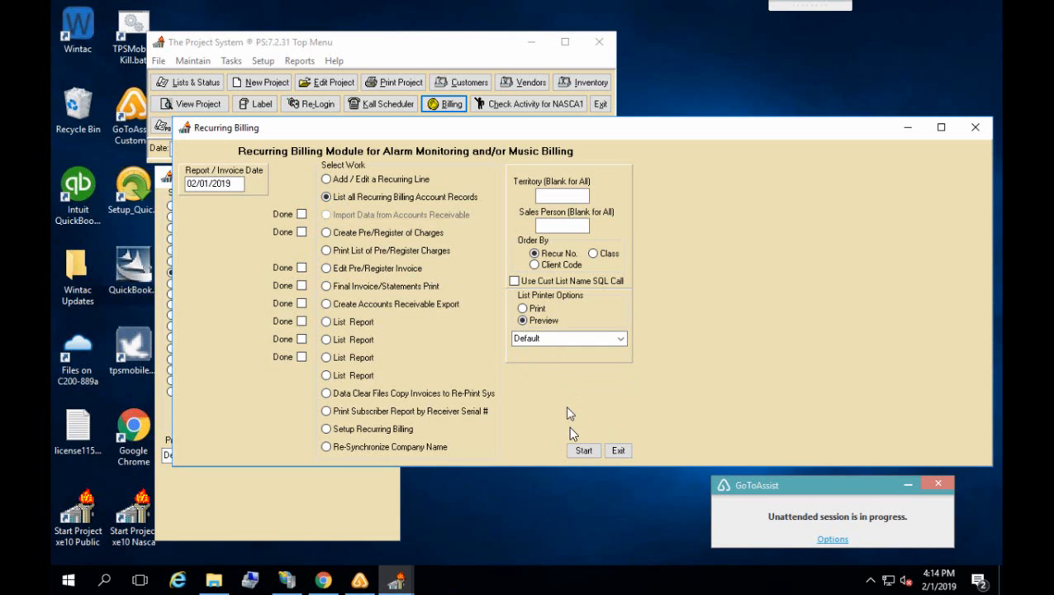
pyautogui.click(583, 451)
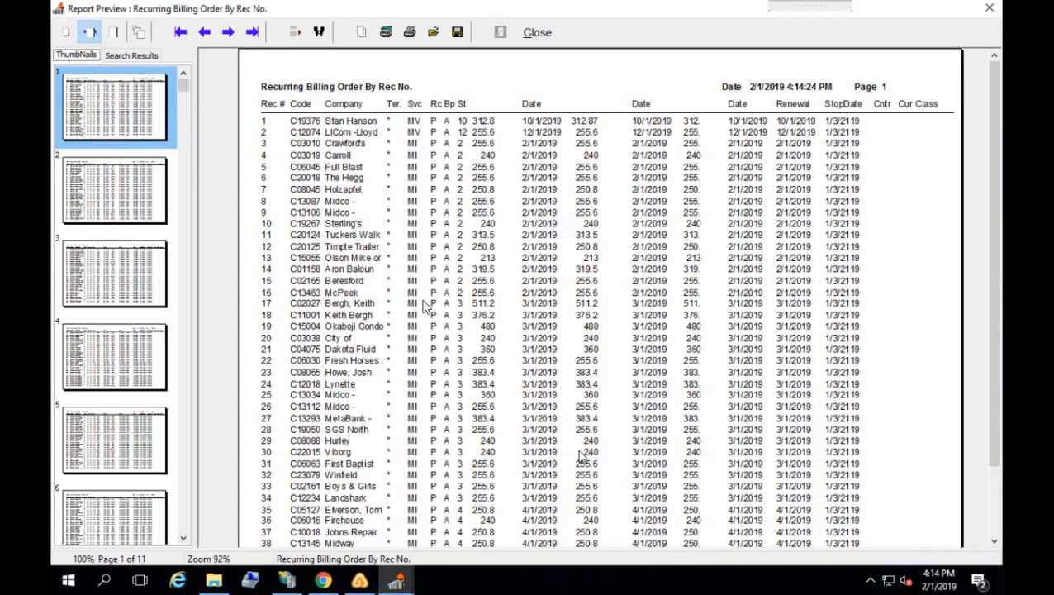
# Jump to page 11 of the record listing to see line 404 at 247, then close it.
pyautogui.click(252, 32)
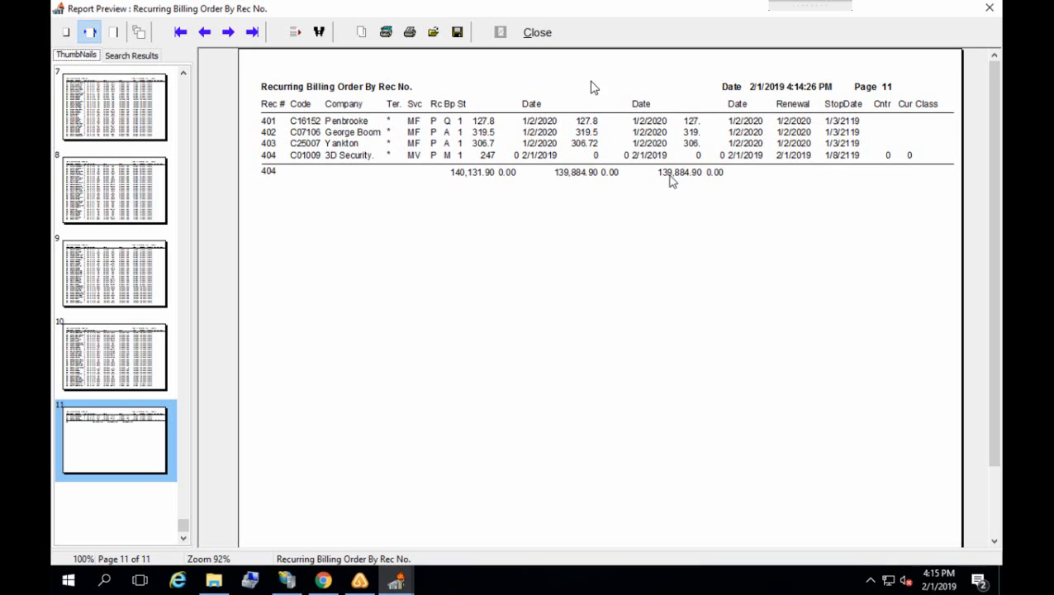
pyautogui.click(537, 33)
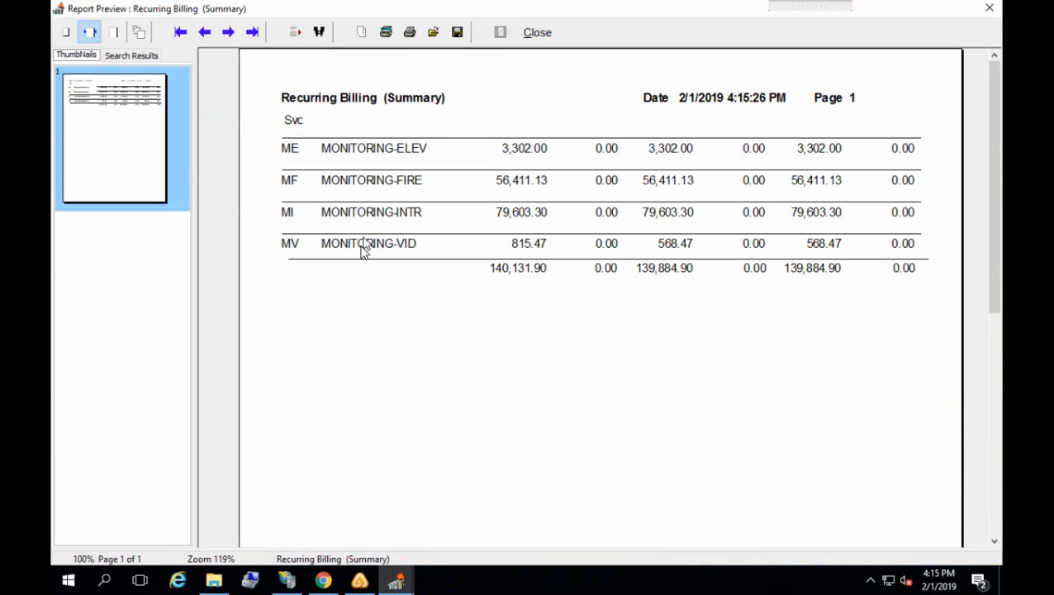
# Close the Recurring Billing (Summary) preview totaling 140,131.90.
pyautogui.click(536, 33)
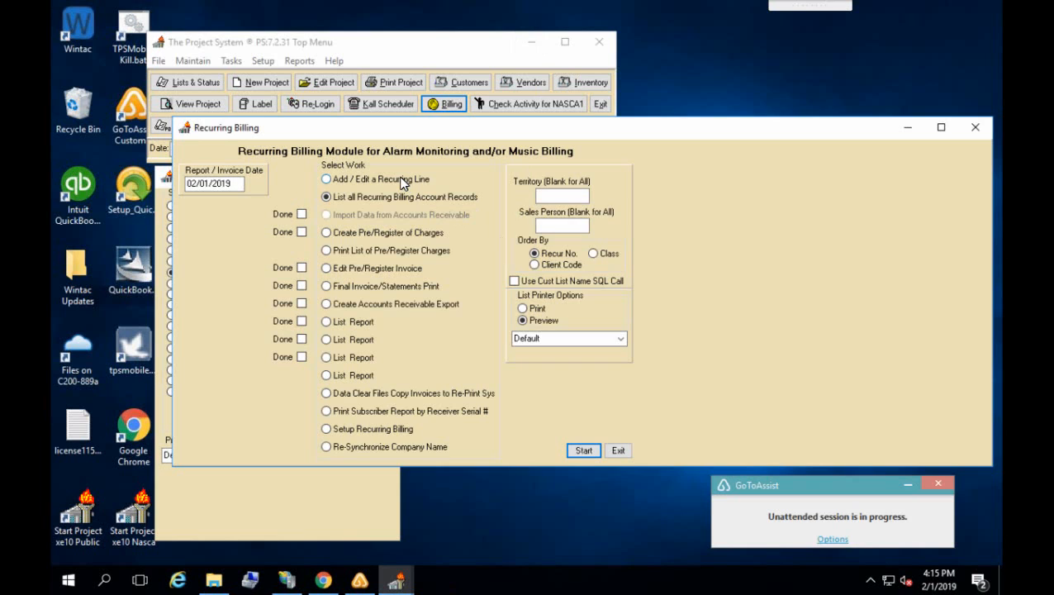
# Reopen the recurring order editor for order 404 and bring up the Tax Code List.
pyautogui.click(401, 180)
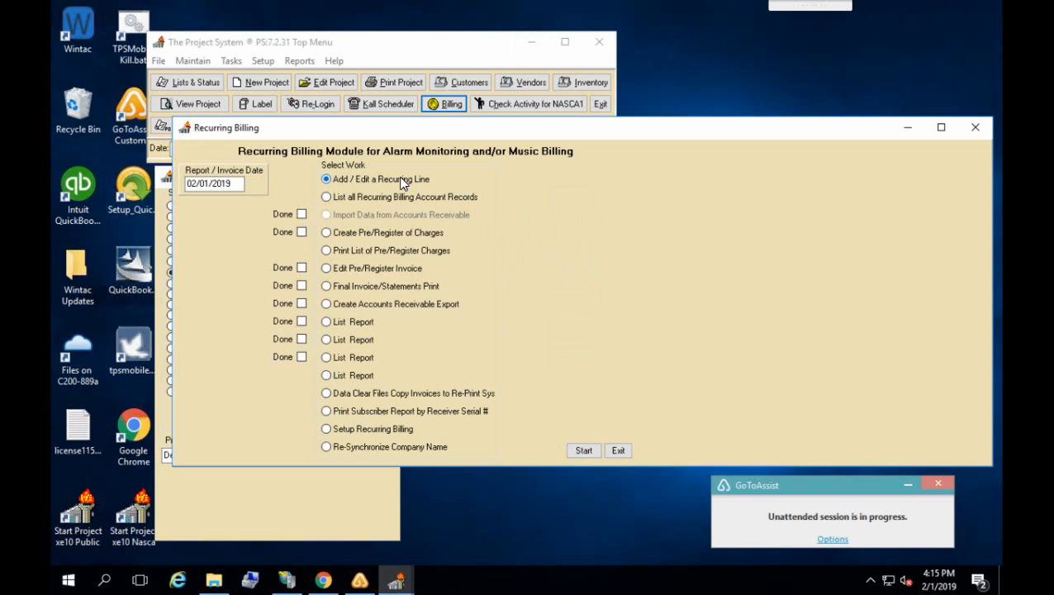
pyautogui.click(584, 451)
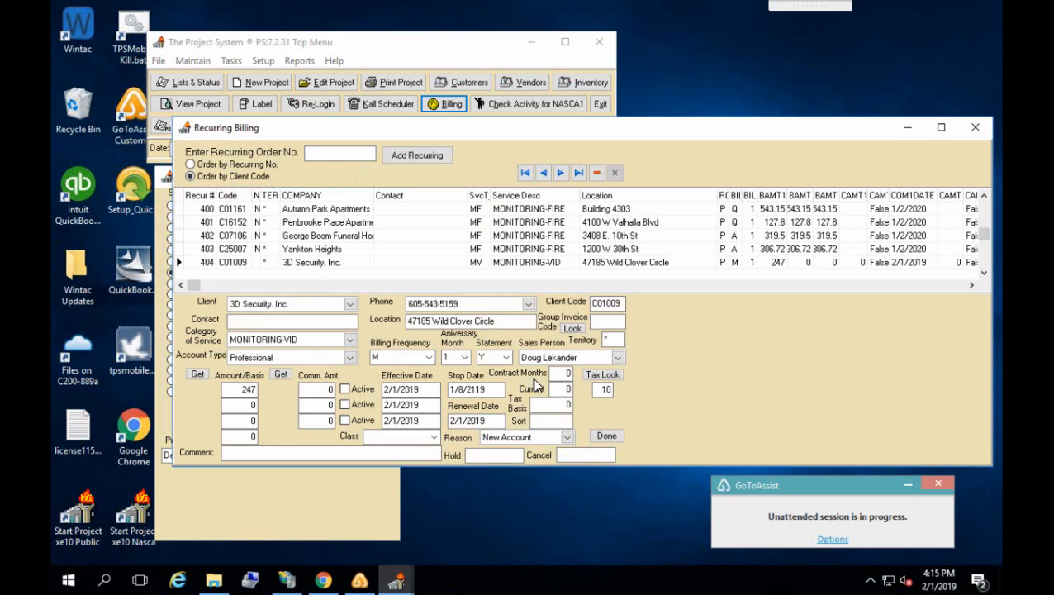
pyautogui.click(601, 376)
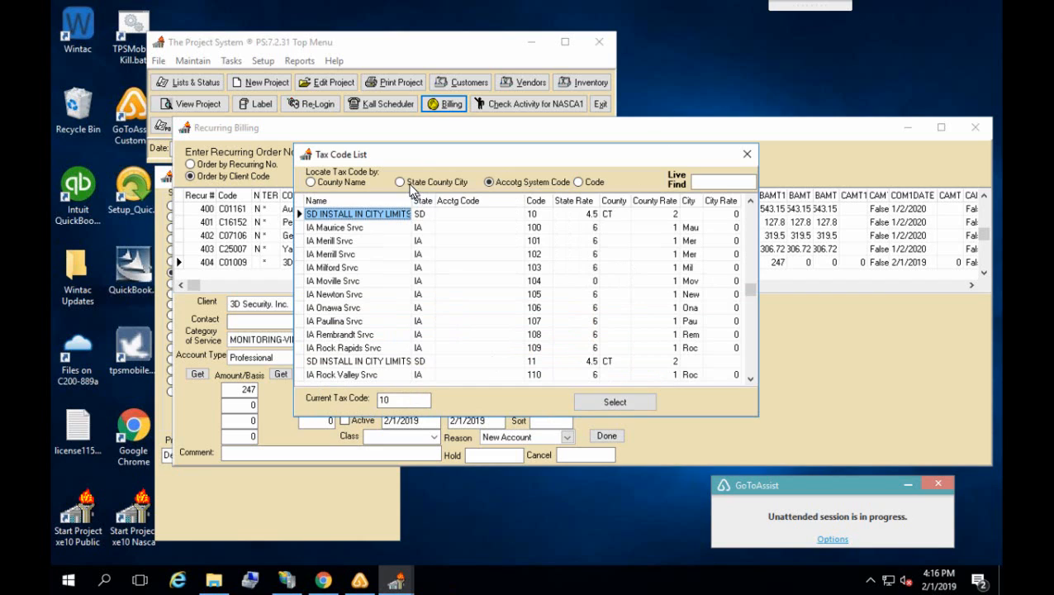
pyautogui.click(490, 182)
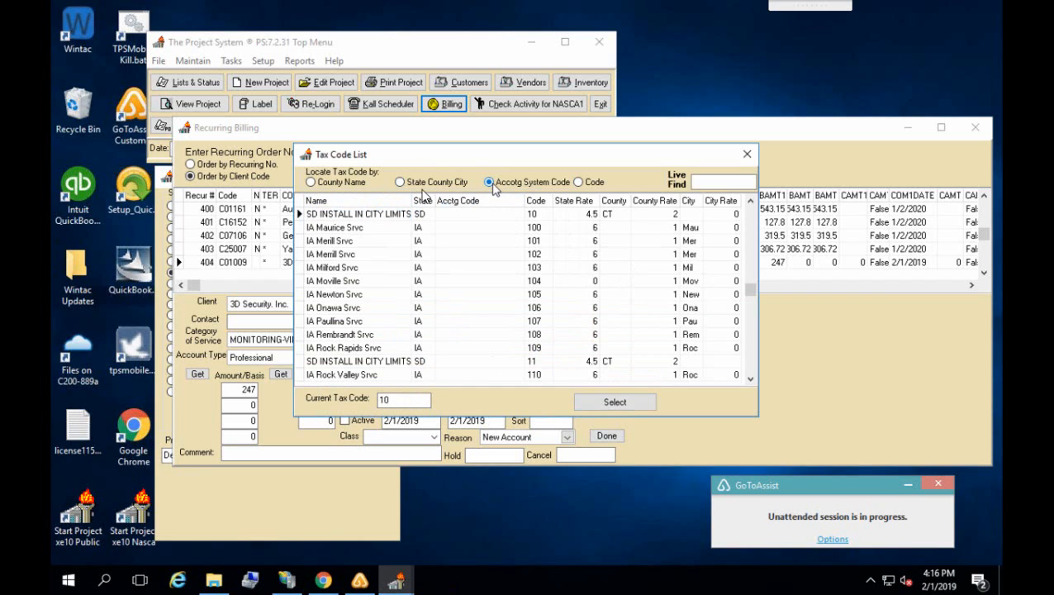
pyautogui.click(367, 212)
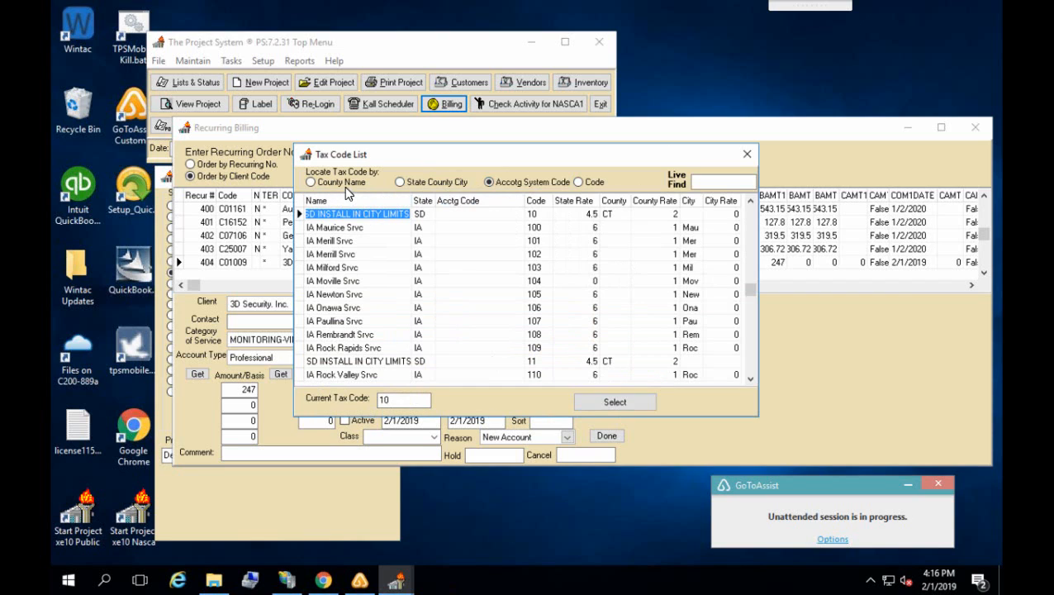
# Search the tax codes by code, dismiss the dataset error, and apply code 14.
pyautogui.click(311, 182)
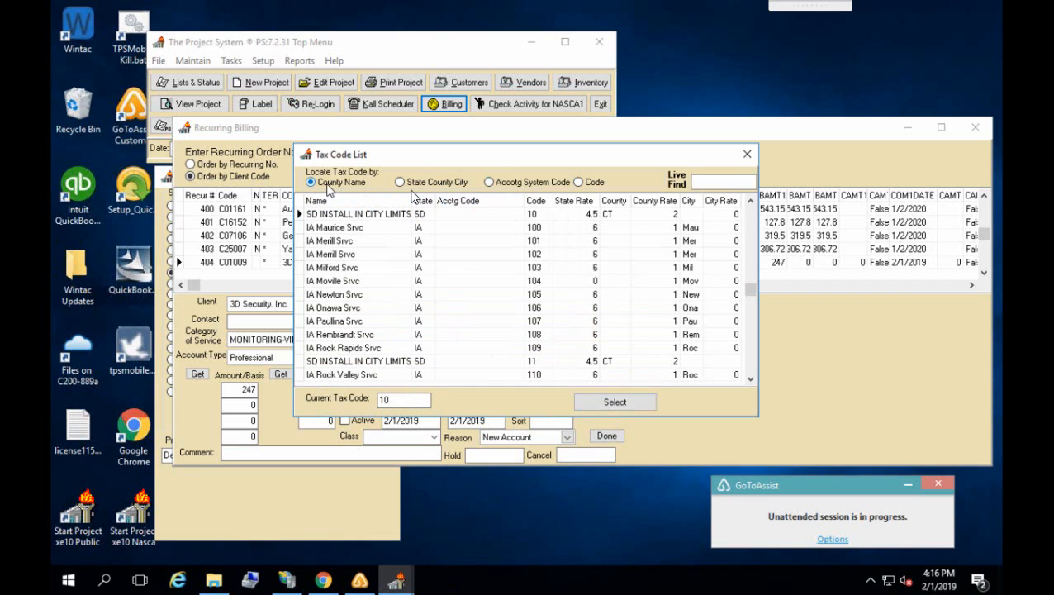
pyautogui.click(594, 183)
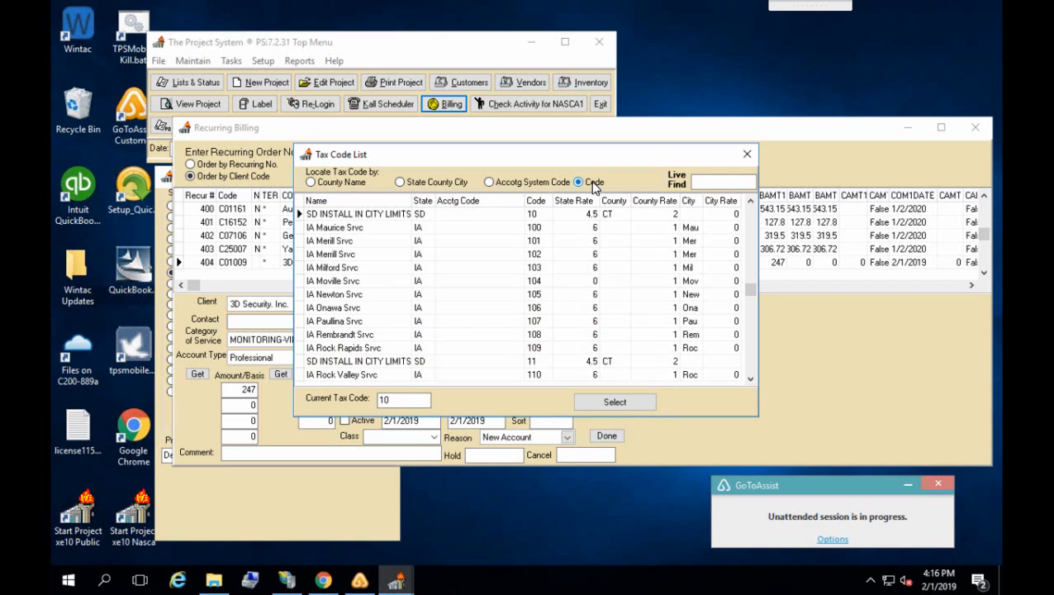
pyautogui.click(708, 182)
pyautogui.write('1')
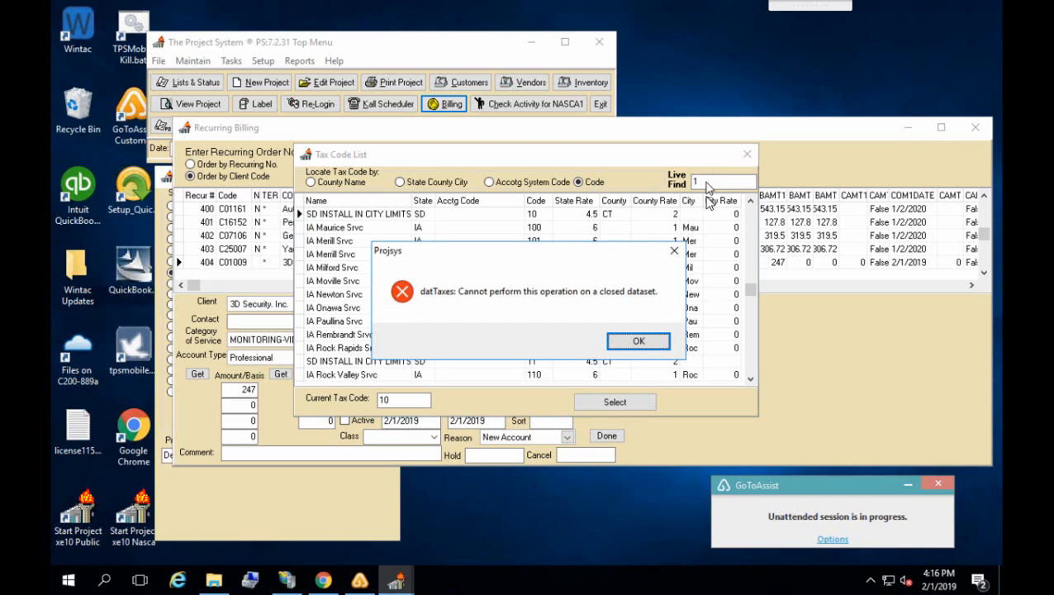
pyautogui.click(647, 346)
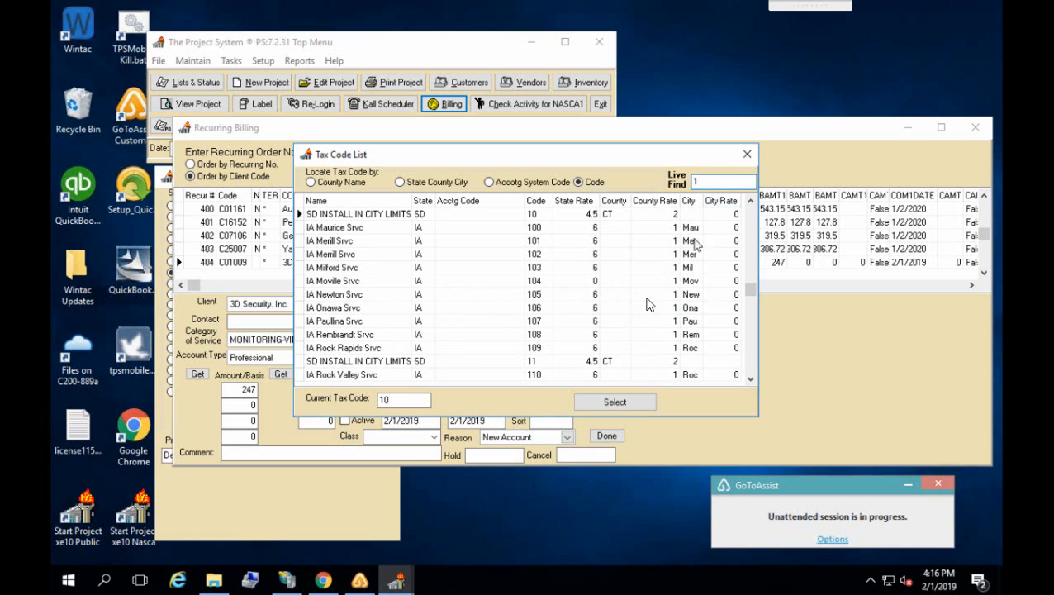
pyautogui.click(533, 361)
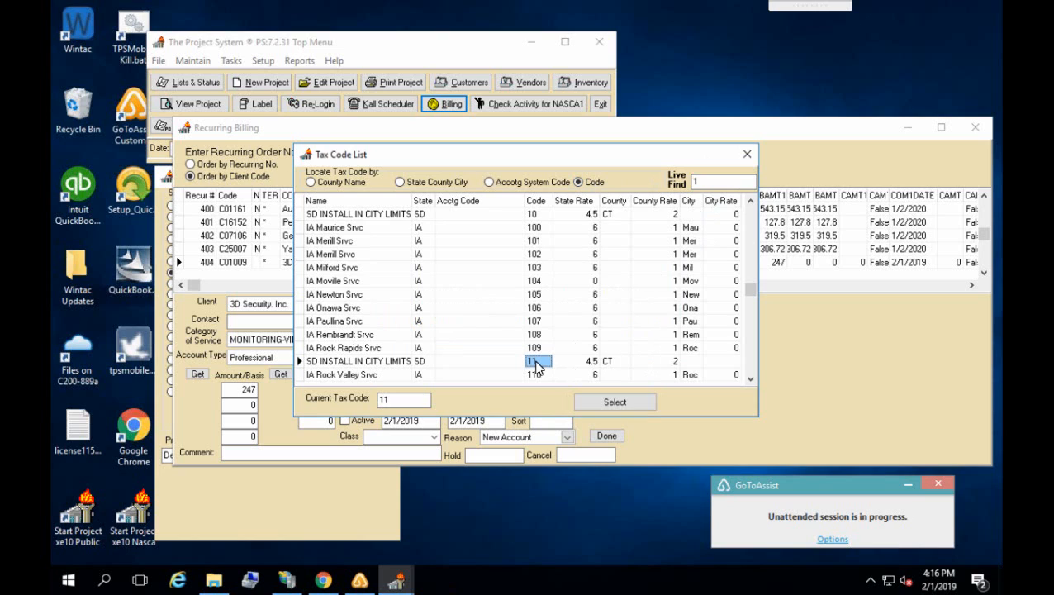
pyautogui.press('Down')
pyautogui.press('Down')
pyautogui.press('Down')
pyautogui.press('Down')
pyautogui.press('Down')
pyautogui.press('Down')
pyautogui.press('Down')
pyautogui.press('Down')
pyautogui.press('Down')
pyautogui.press('Down')
pyautogui.press('Down')
pyautogui.press('Down')
pyautogui.press('Down')
pyautogui.press('Down')
pyautogui.press('Down')
pyautogui.press('Down')
pyautogui.press('Down')
pyautogui.press('Down')
pyautogui.press('Down')
pyautogui.press('Down')
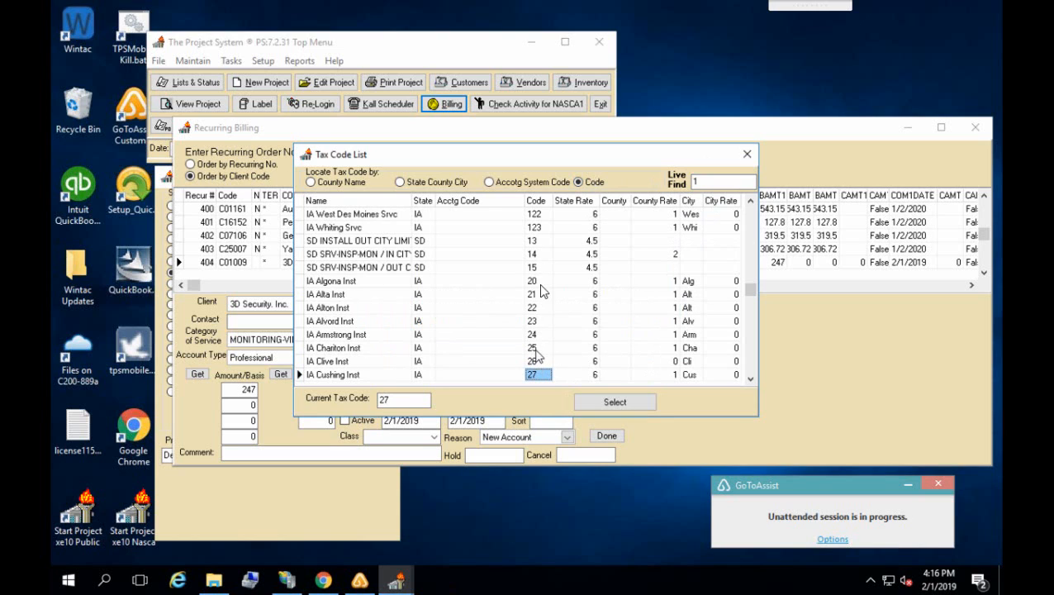
pyautogui.doubleClick(540, 255)
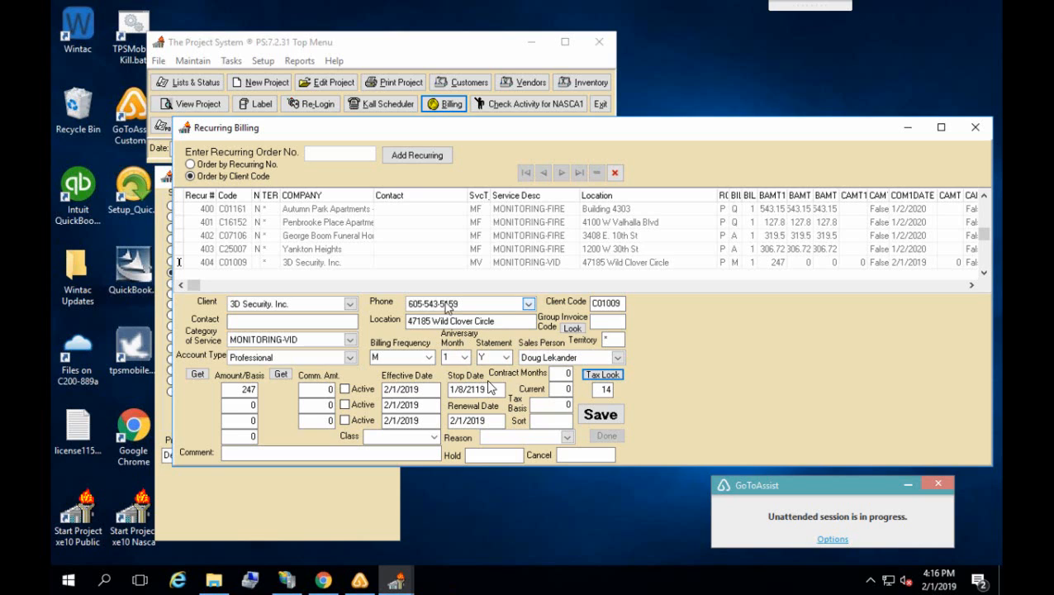
# Save order 404 with tax code 14 and edit reason Edit, then finish editing.
pyautogui.click(603, 416)
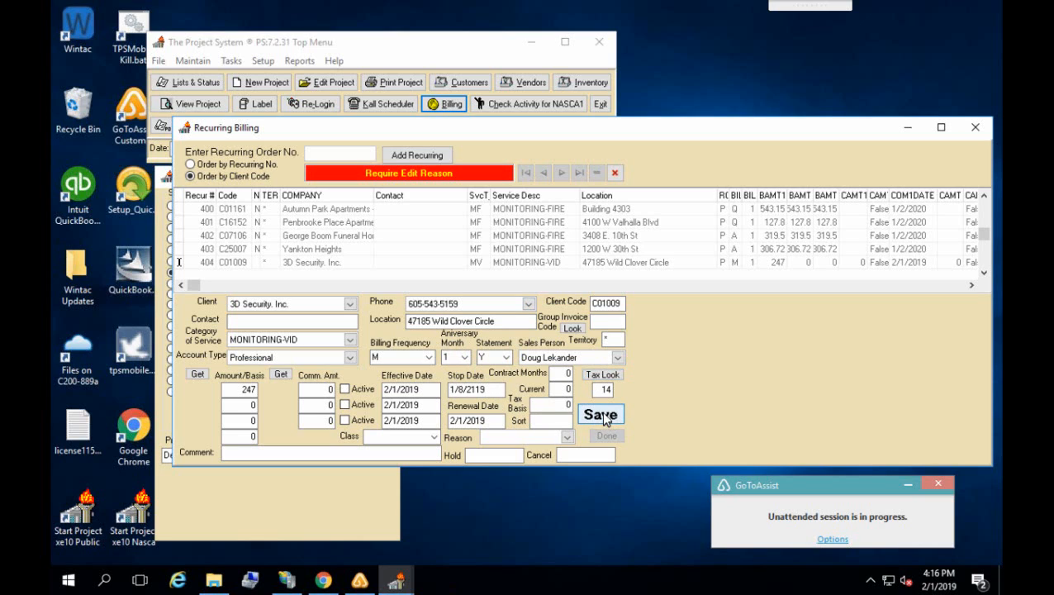
pyautogui.click(567, 437)
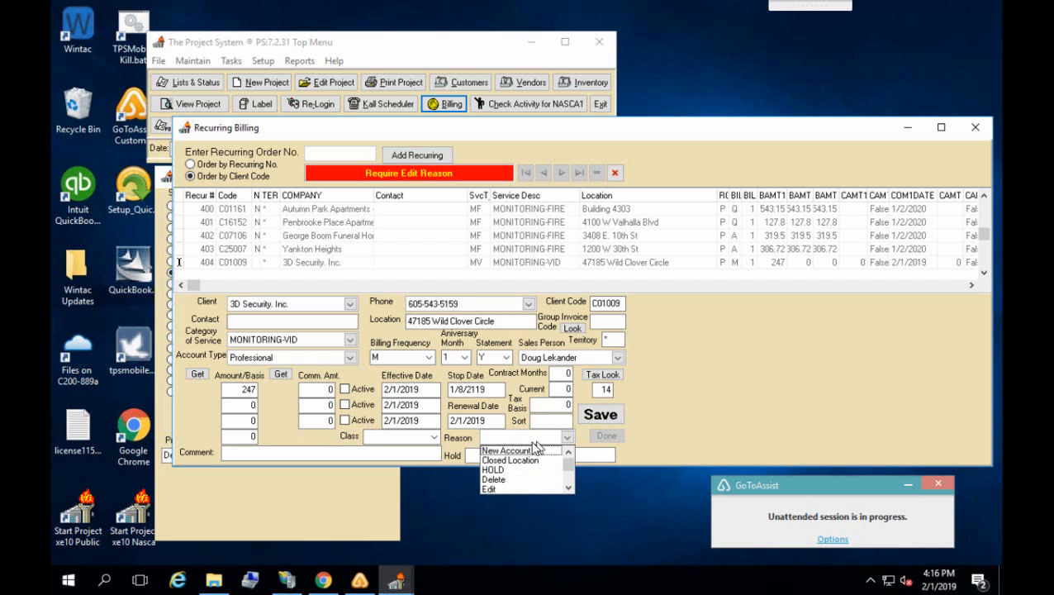
pyautogui.click(497, 489)
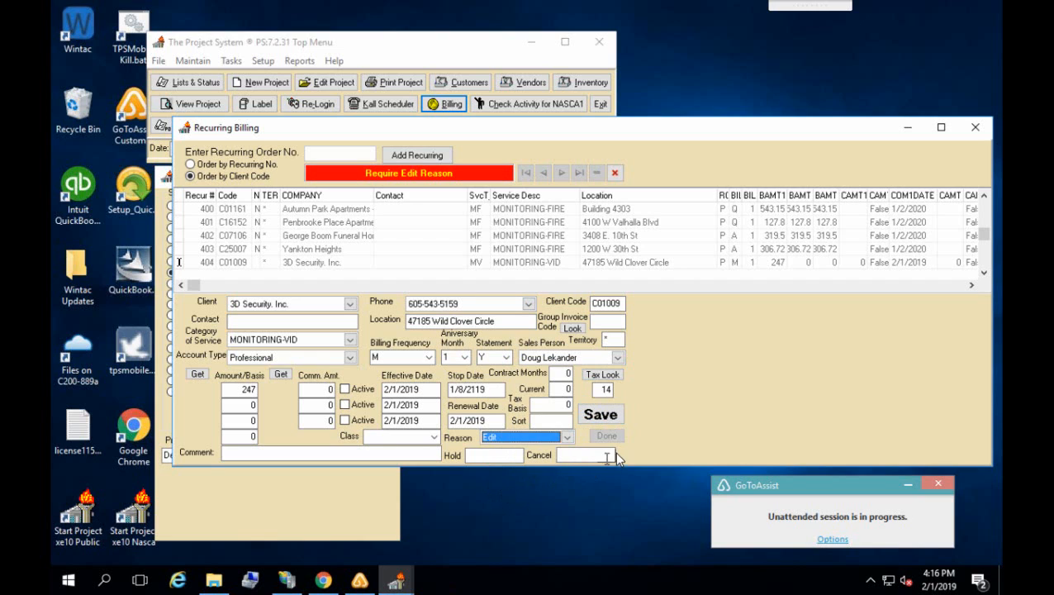
pyautogui.click(601, 415)
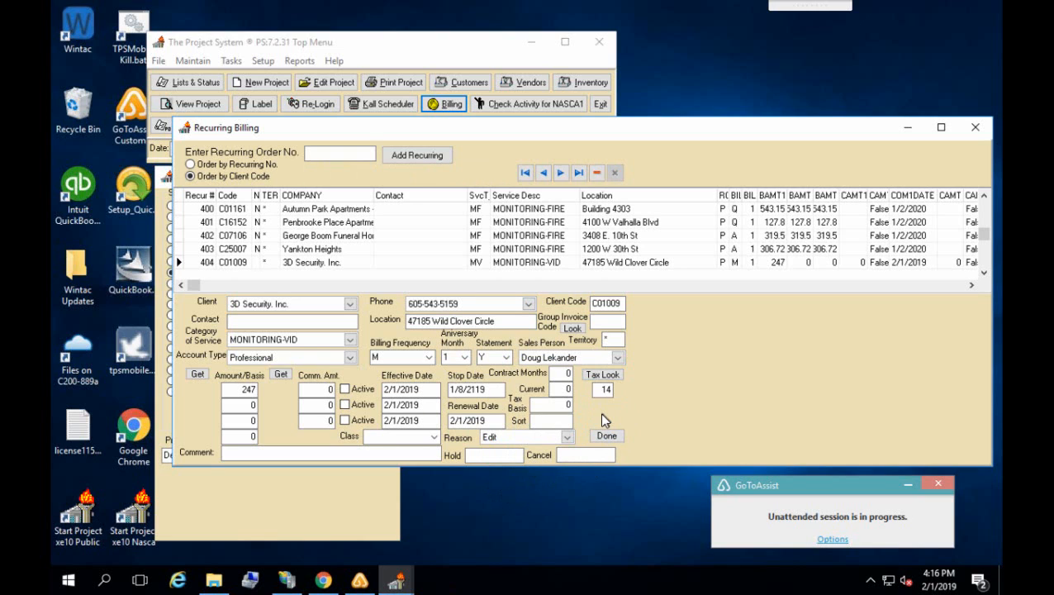
pyautogui.click(606, 435)
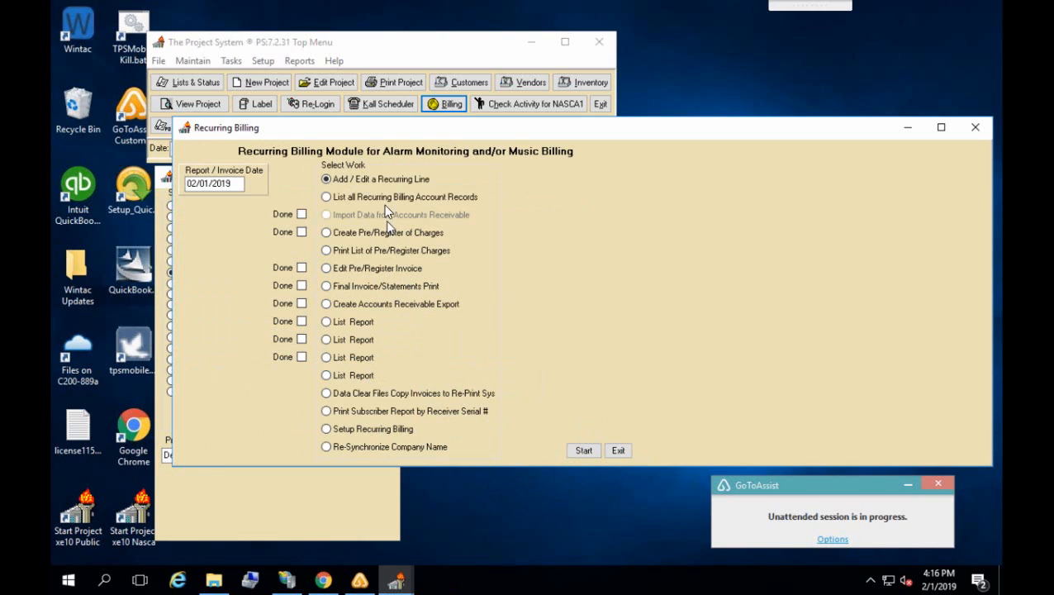
# Choose Create Pre/Register of Charges as the task, with effective date 02/01/2019.
pyautogui.click(326, 198)
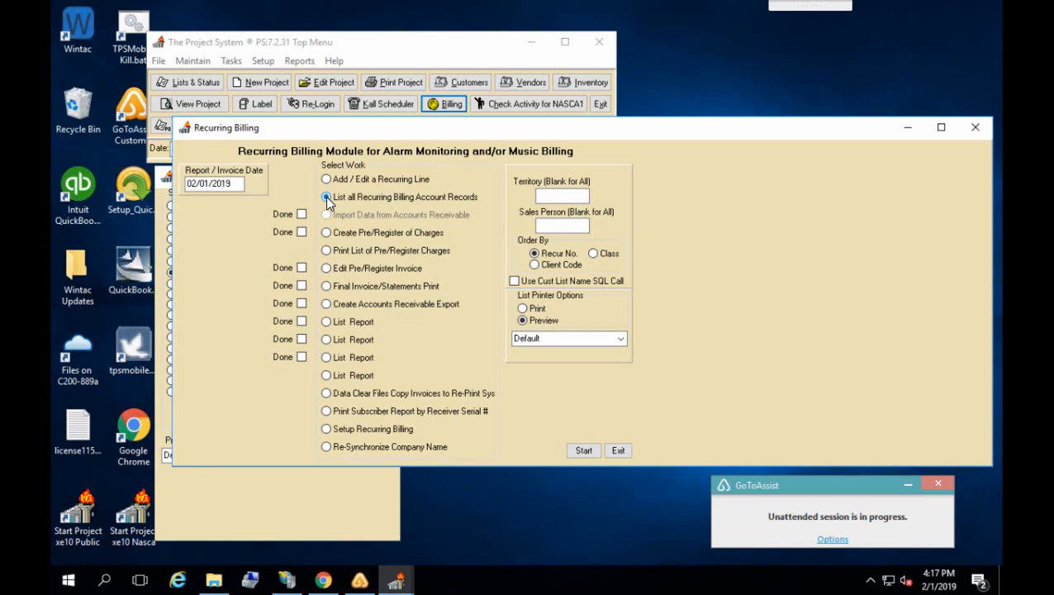
pyautogui.click(351, 239)
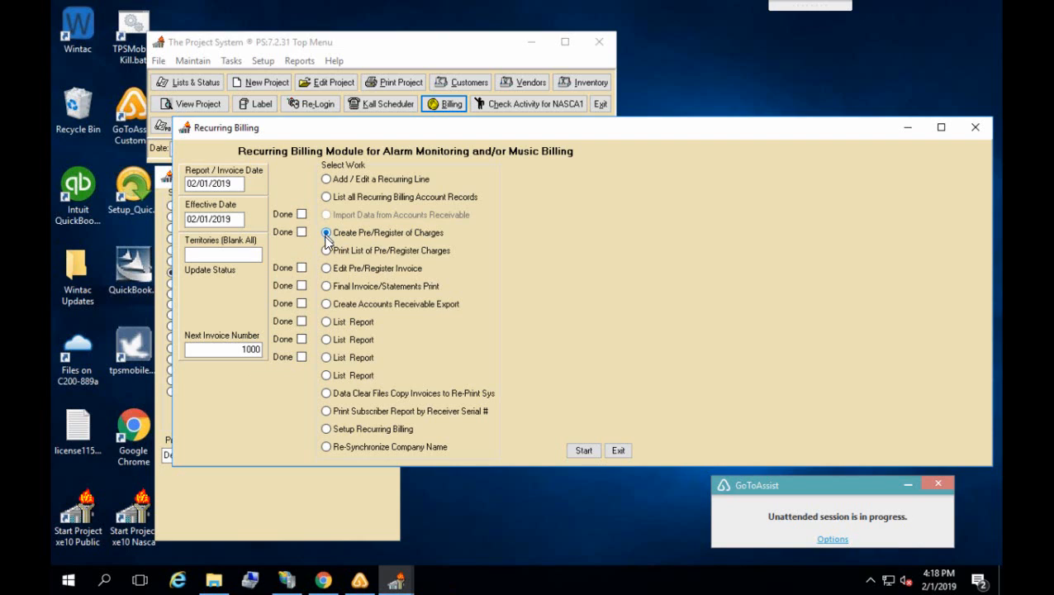
# Run Create Pre/Register of Charges for effective date 02/01/2019, billing 21 of 405 records.
pyautogui.click(238, 220)
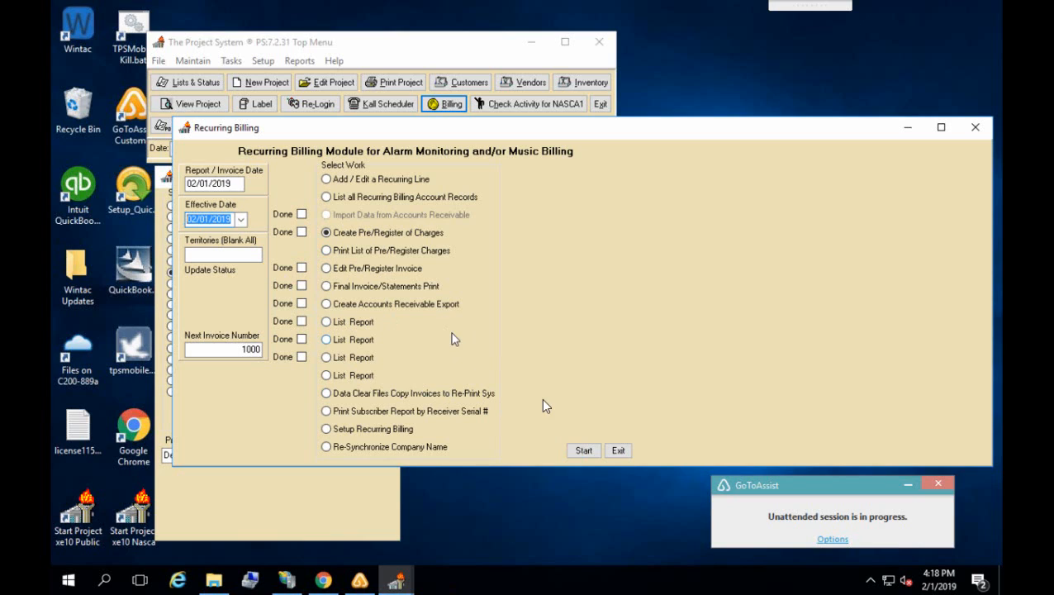
pyautogui.click(583, 451)
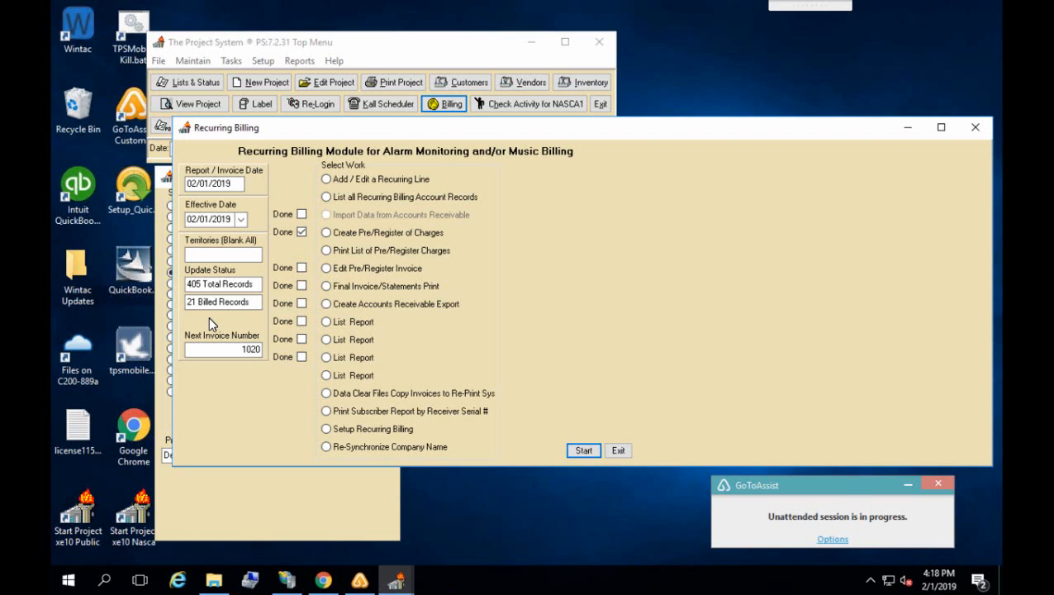
# Preview the Pre/Register Charges list, then close the register and billing summary previews.
pyautogui.click(353, 249)
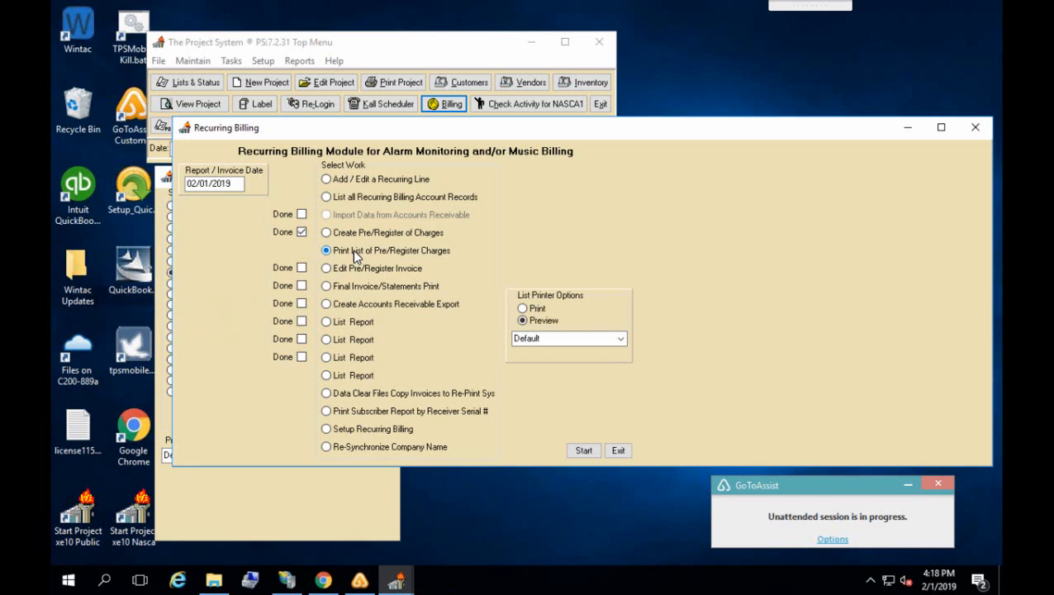
pyautogui.click(584, 450)
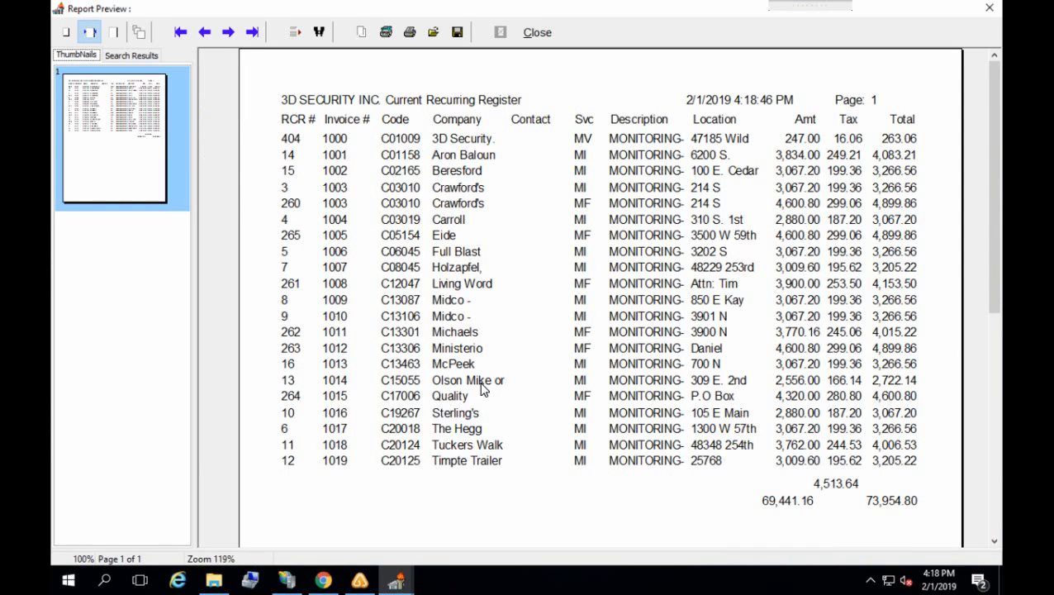
pyautogui.click(536, 34)
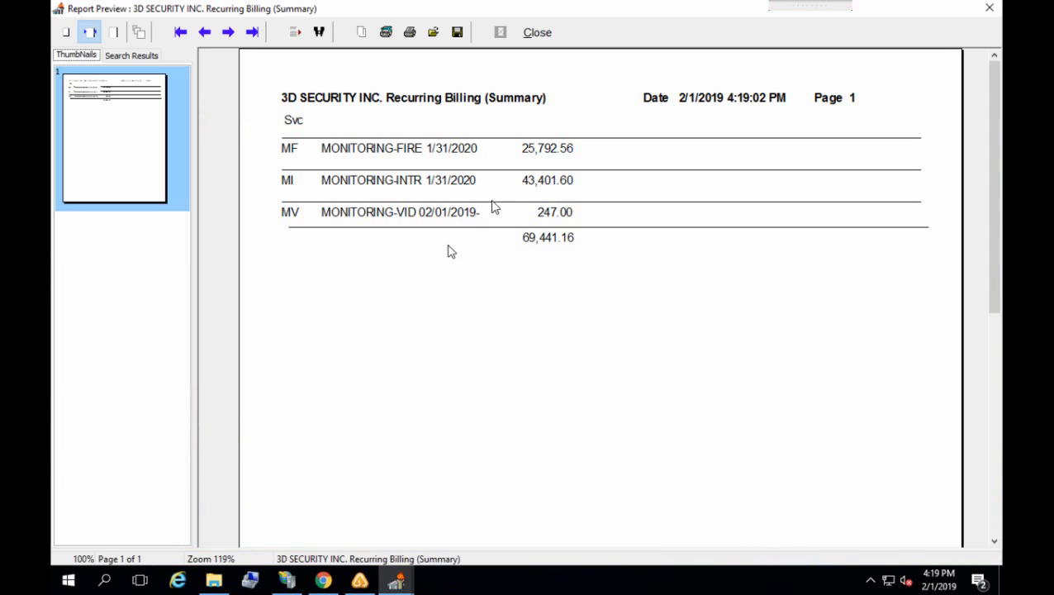
pyautogui.click(537, 33)
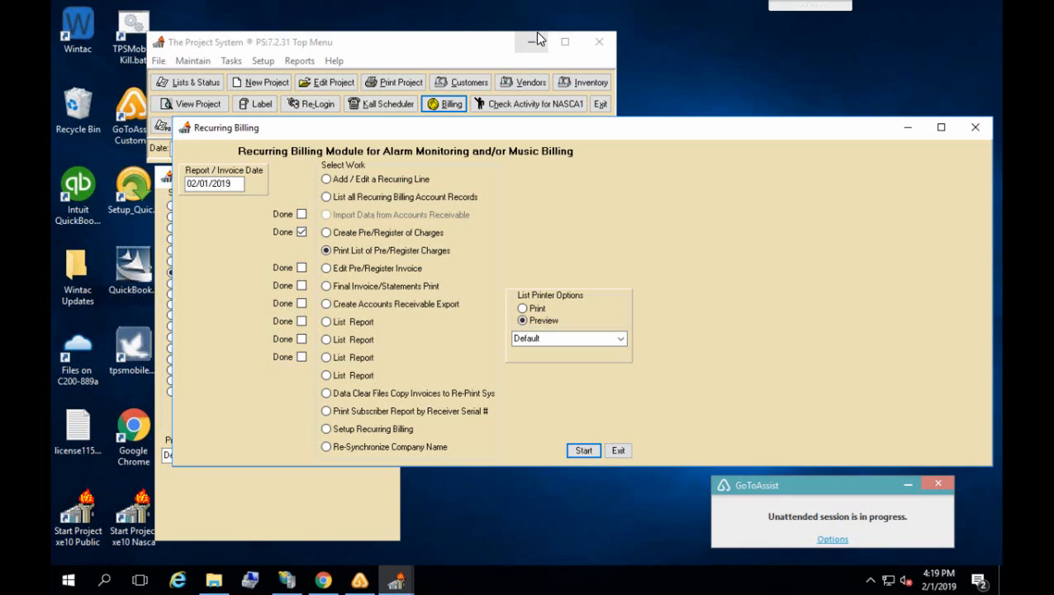
# Review the pre-register invoices with wider Description and Amt columns, then mark the Edit Pre/Register Invoice step done.
pyautogui.click(349, 274)
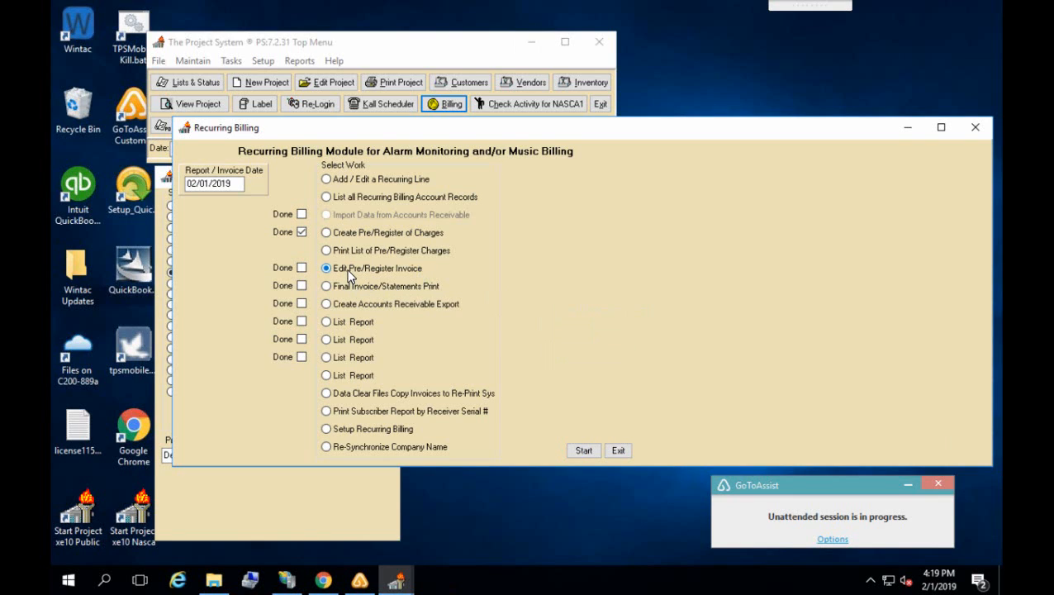
pyautogui.click(584, 450)
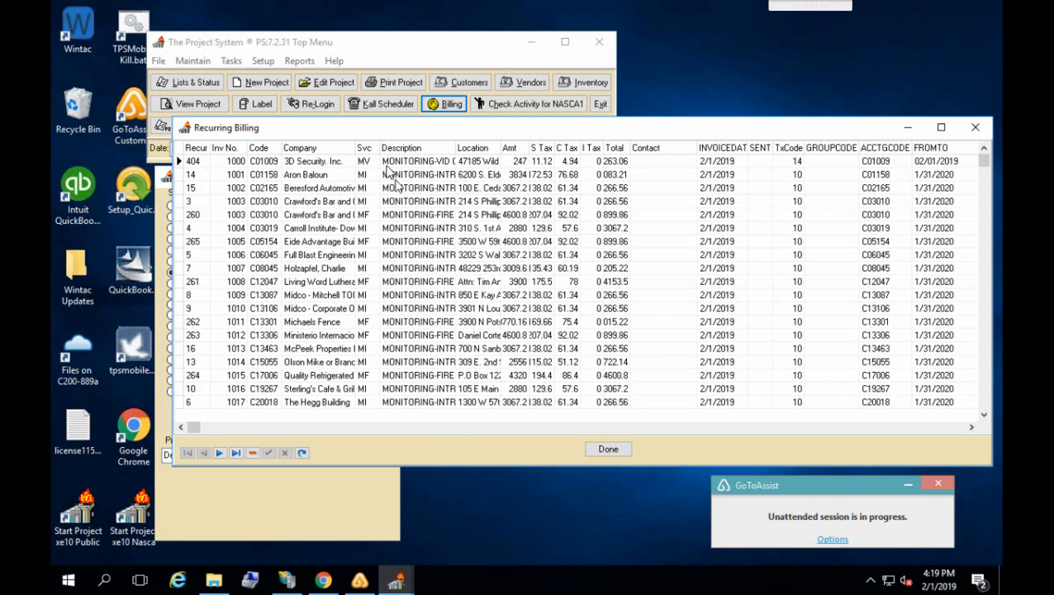
pyautogui.moveTo(455, 147); pyautogui.dragTo(508, 151)
pyautogui.moveTo(580, 147); pyautogui.dragTo(649, 147)
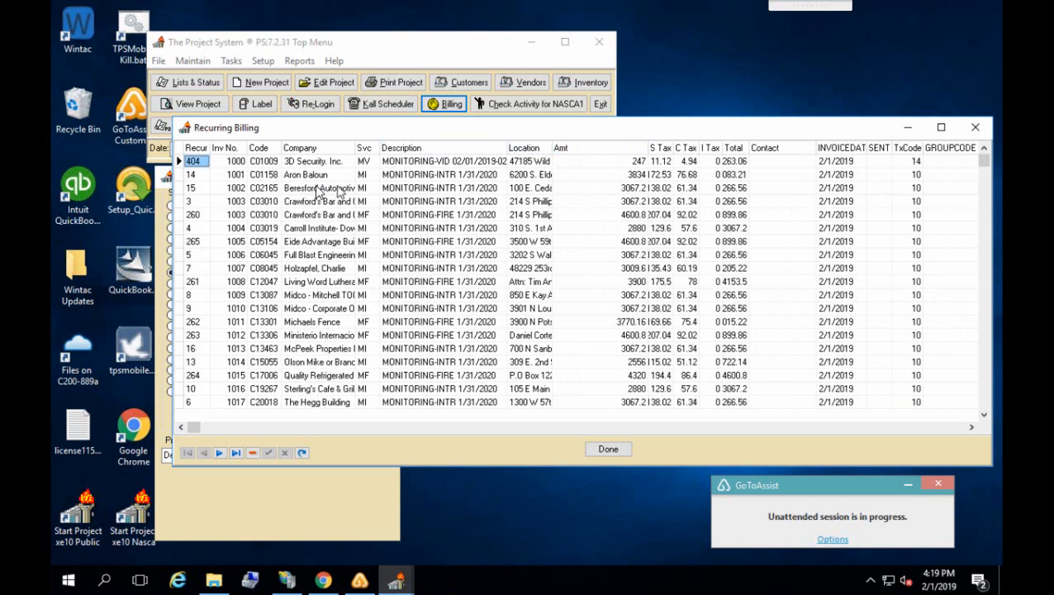
pyautogui.click(599, 447)
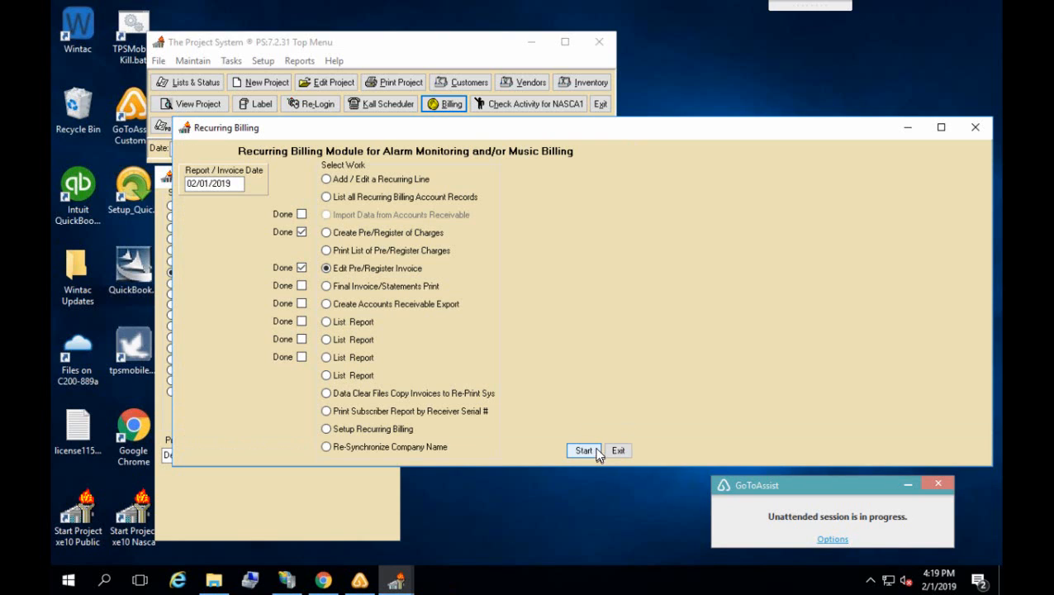
pyautogui.click(367, 287)
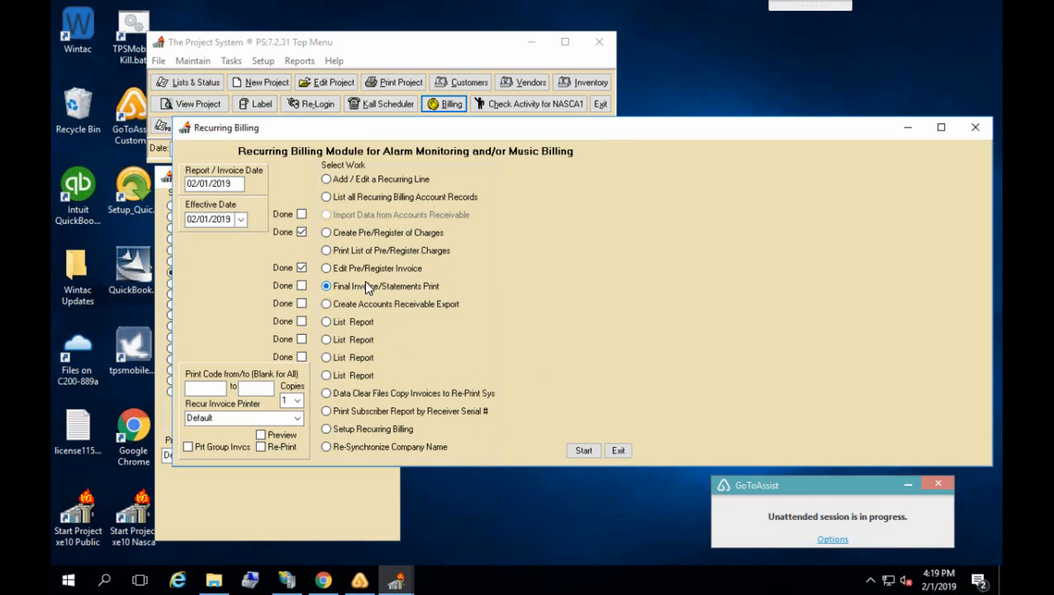
pyautogui.click(335, 312)
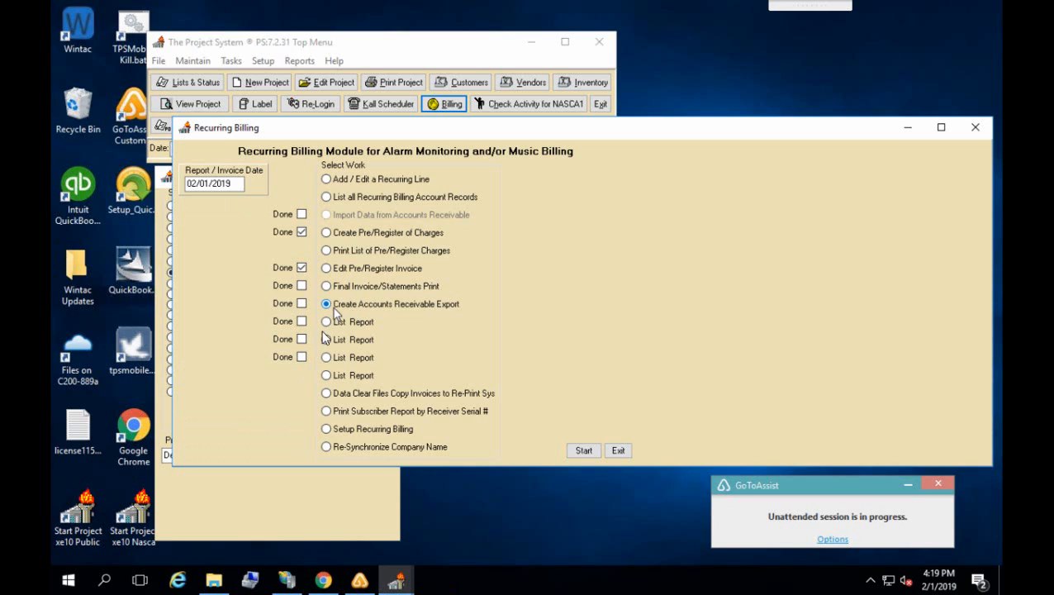
pyautogui.click(326, 394)
pyautogui.click(326, 286)
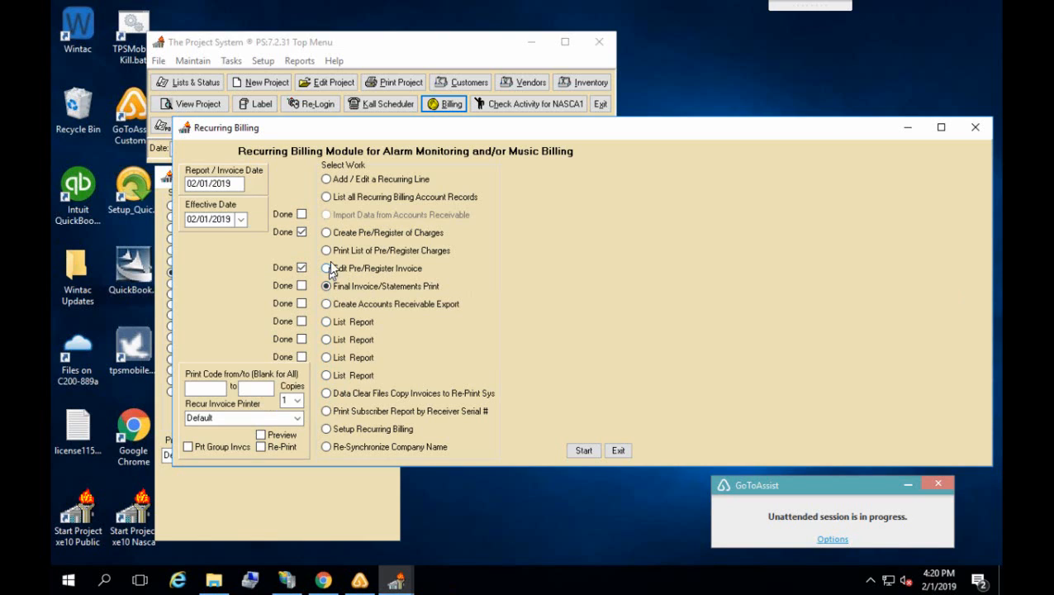
pyautogui.click(327, 250)
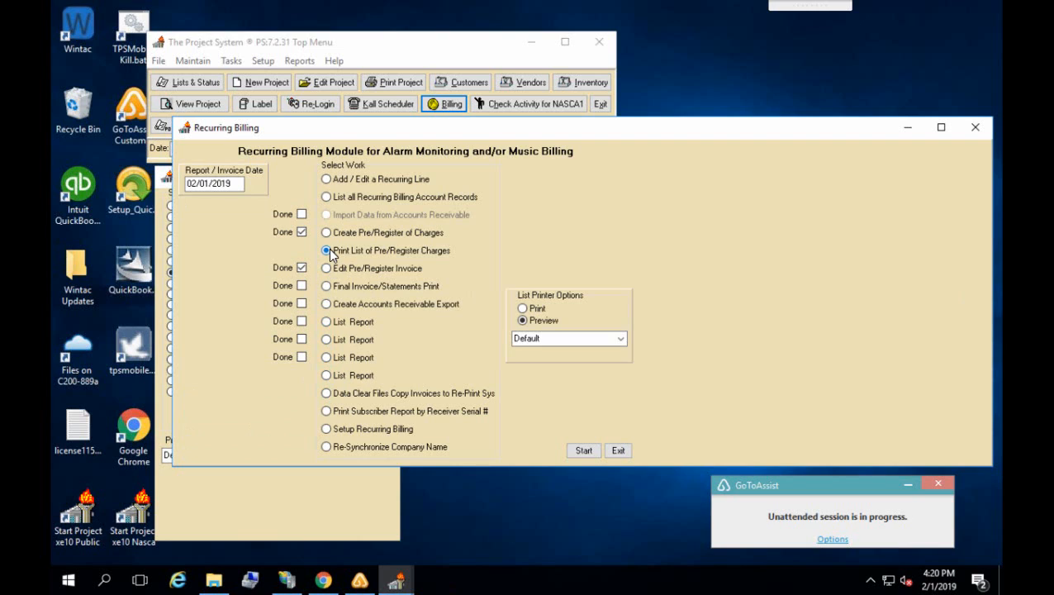
pyautogui.click(327, 270)
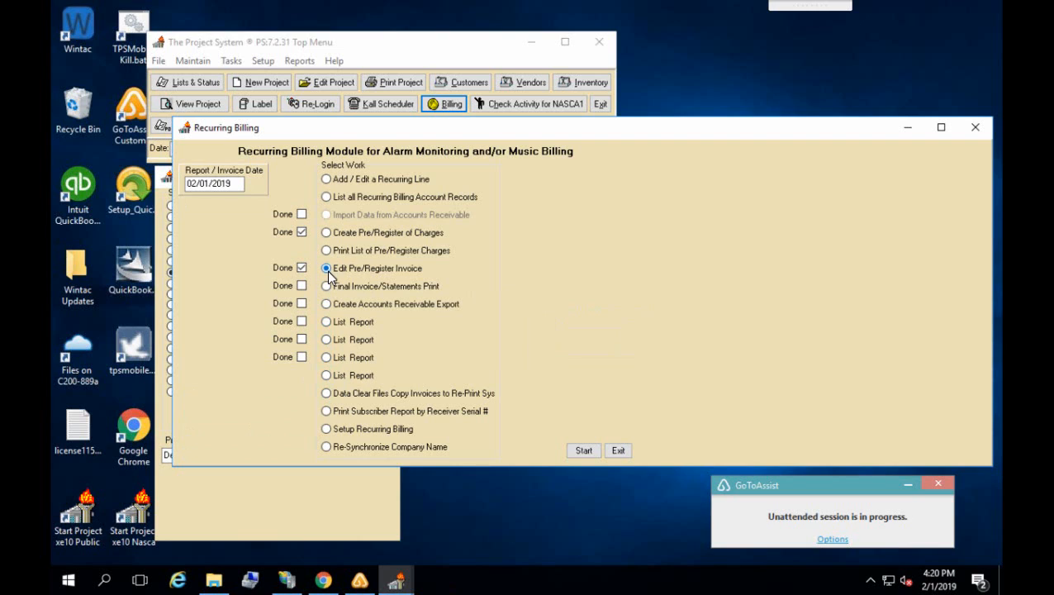
pyautogui.click(328, 287)
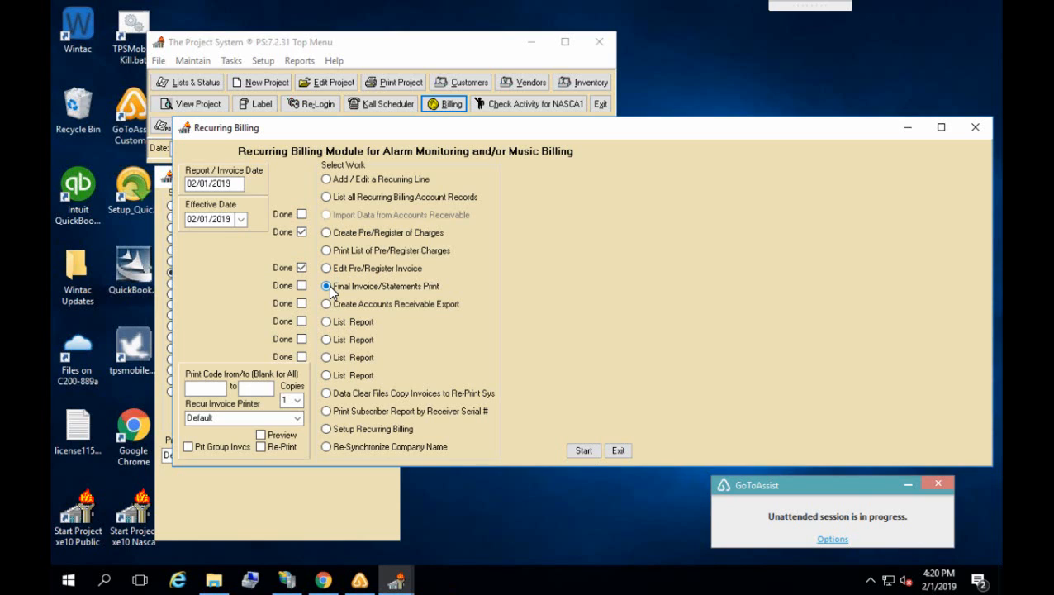
pyautogui.click(327, 305)
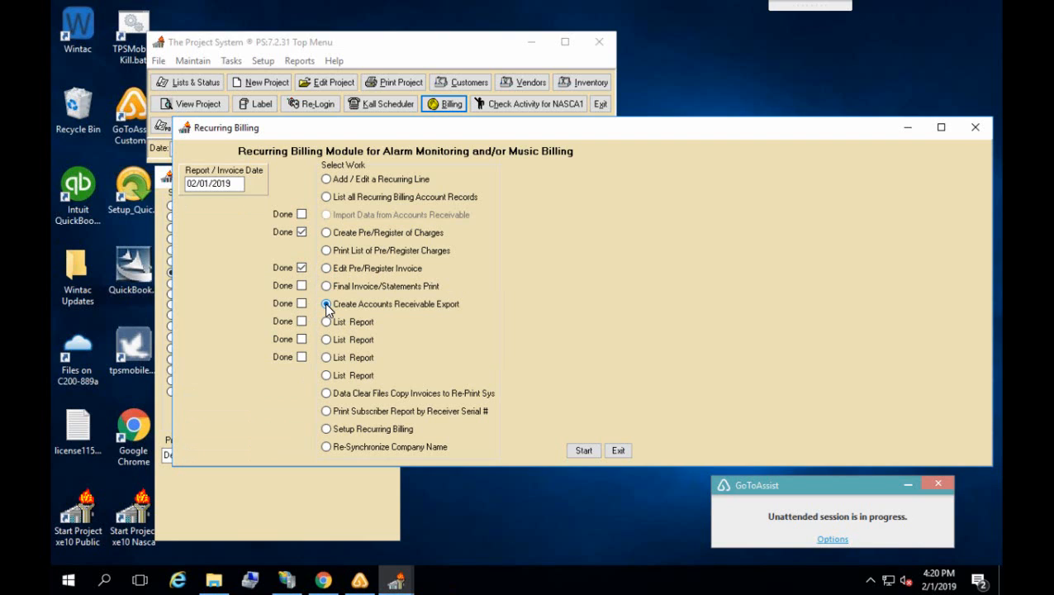
# Run 'Data Clear Files Copy Invoices to Re-Print Sys' and confirm clearing the recurring data.
pyautogui.click(326, 393)
pyautogui.click(583, 452)
pyautogui.click(571, 311)
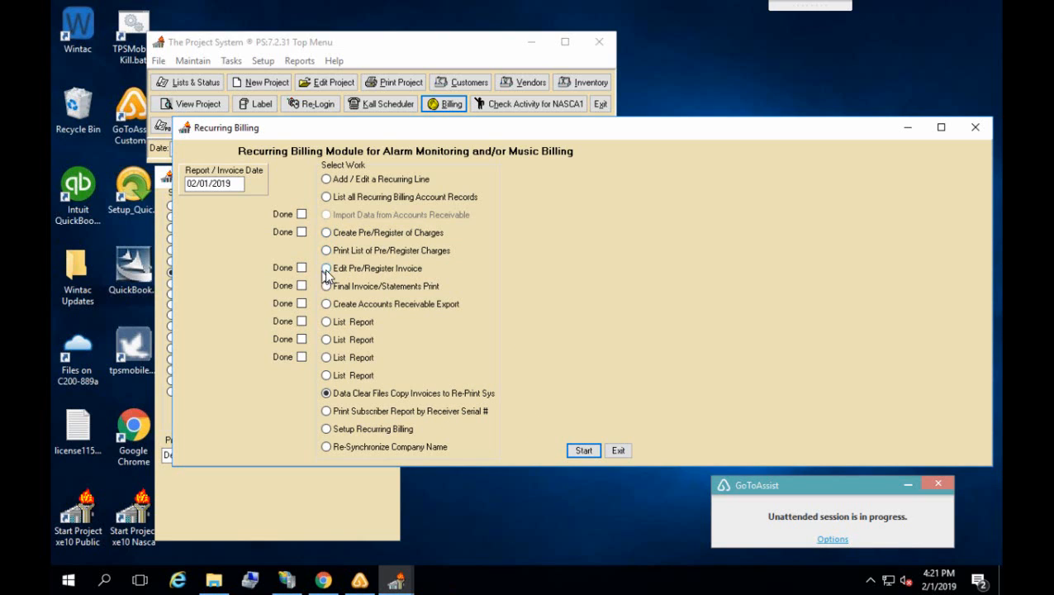
# Start the add/edit recurring line option to show the Yankton Heights (C25007) record.
pyautogui.click(327, 234)
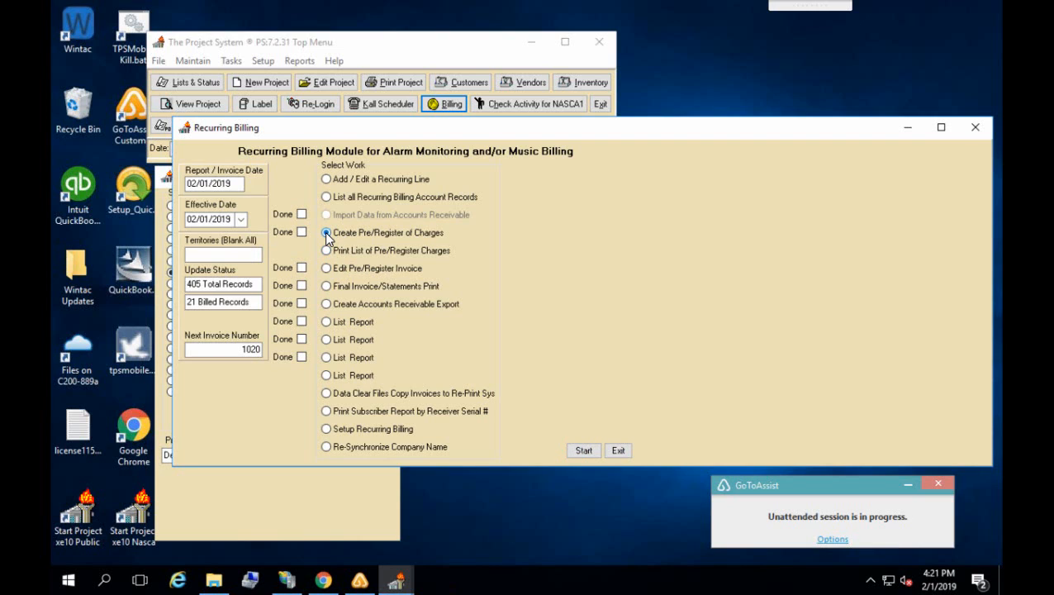
pyautogui.click(327, 251)
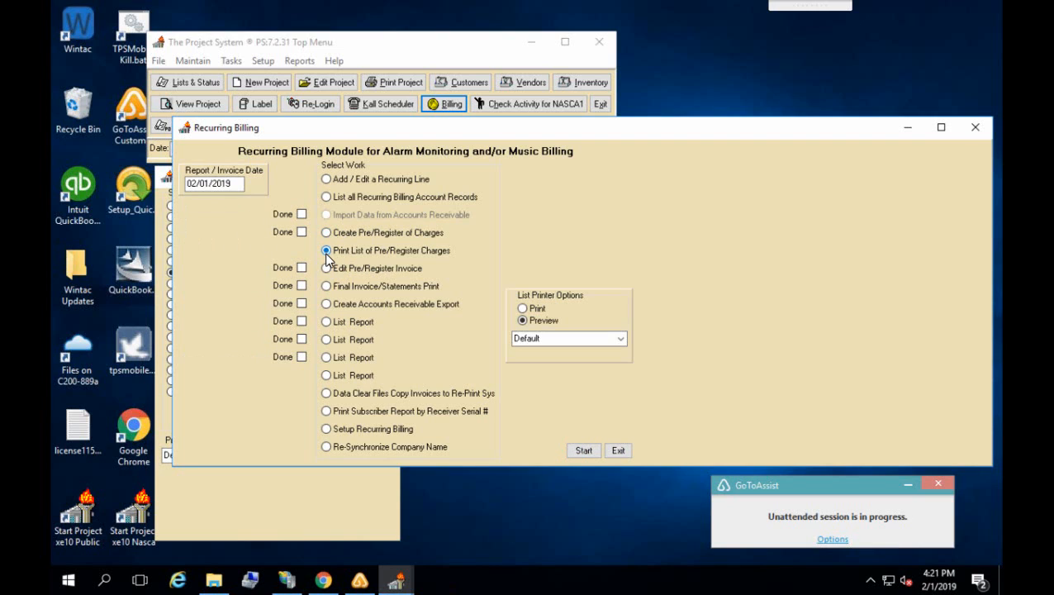
pyautogui.click(327, 179)
pyautogui.click(583, 451)
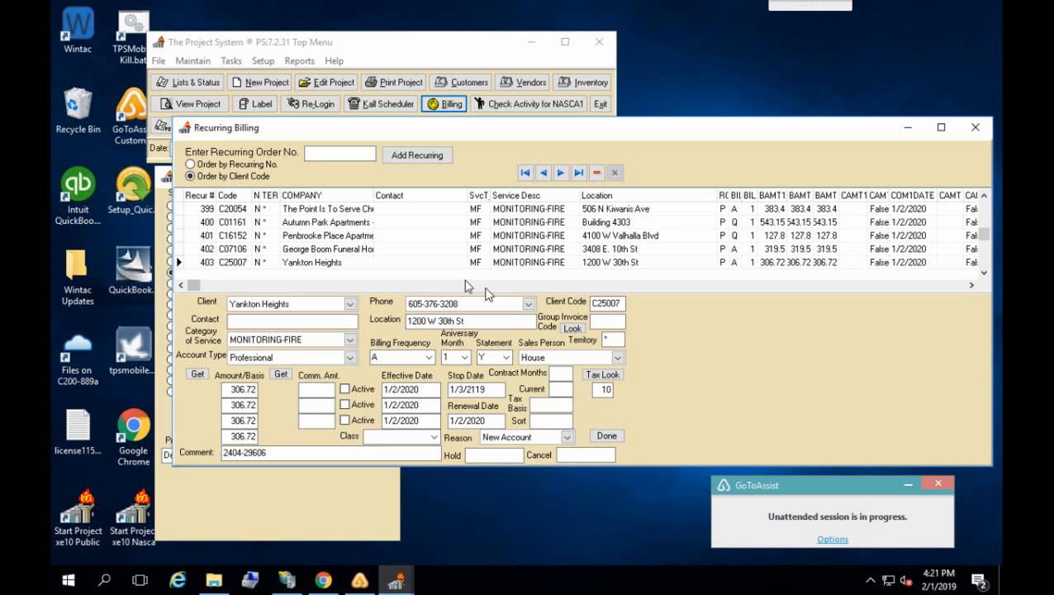
# Close the line editor, exit Recurring Billing, and open the database editor from Maintain.
pyautogui.click(609, 436)
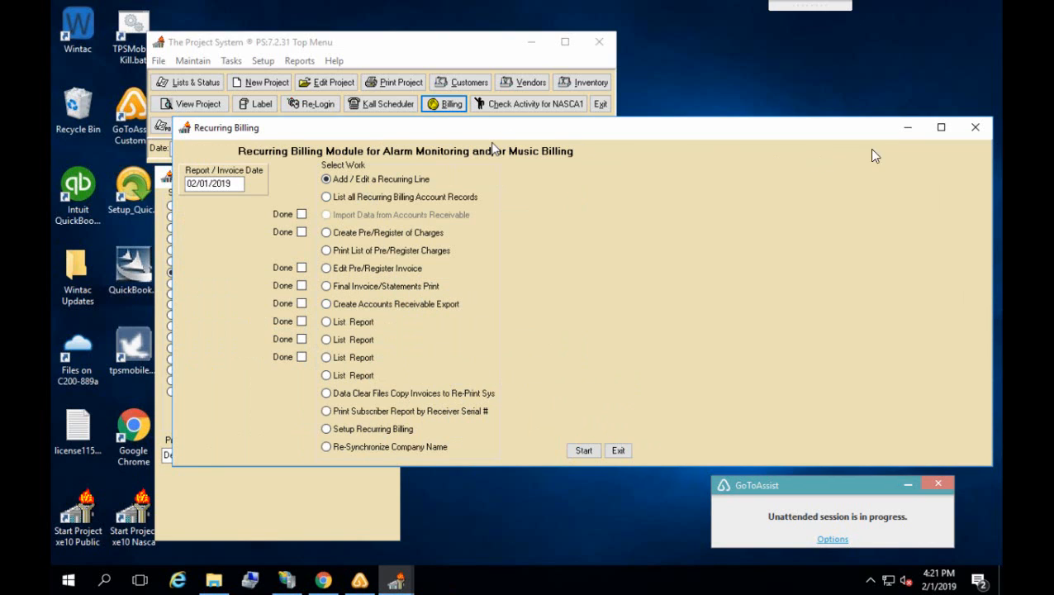
pyautogui.click(975, 128)
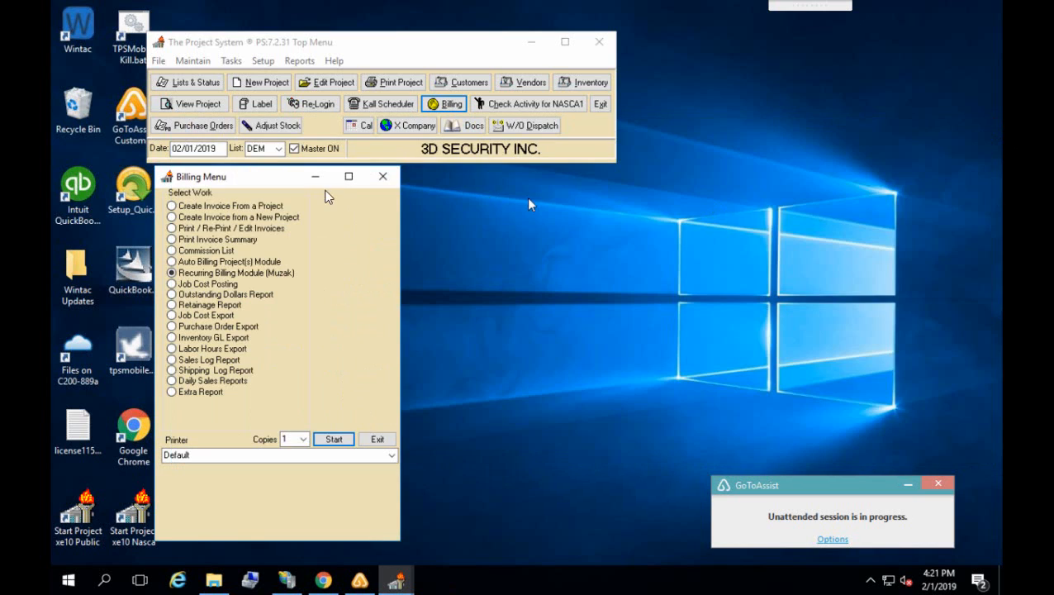
pyautogui.click(189, 67)
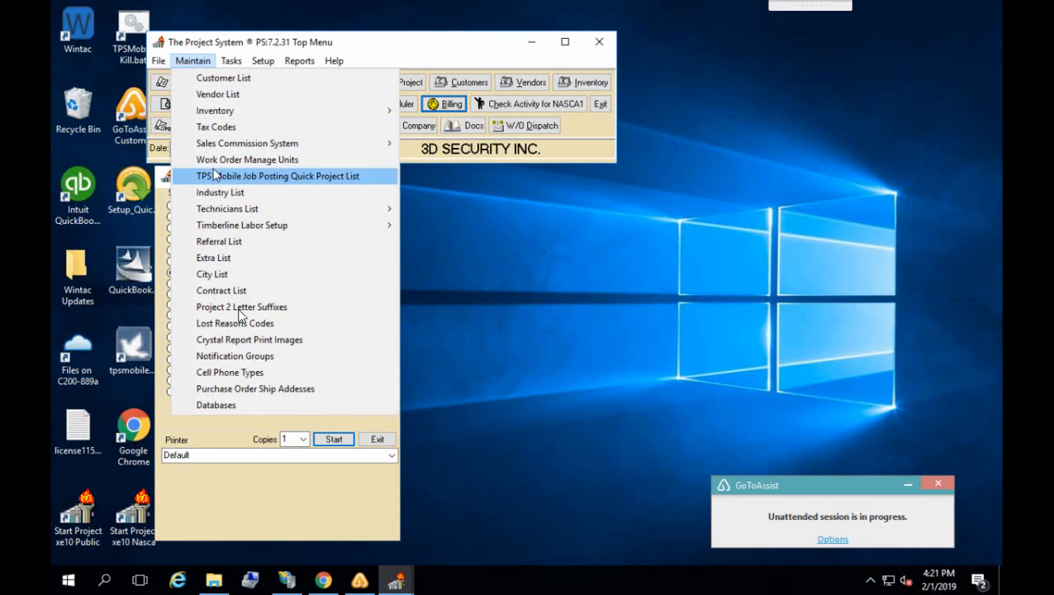
pyautogui.click(261, 411)
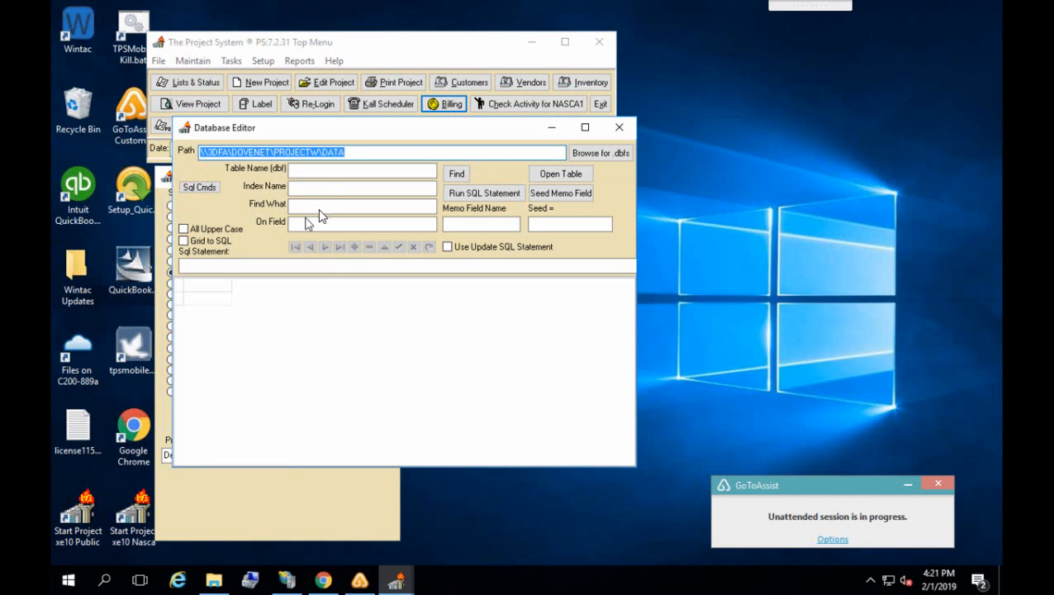
# In the invnum table, change INVNUM from 1020 to 1000, post it, and close the editor.
pyautogui.click(323, 169)
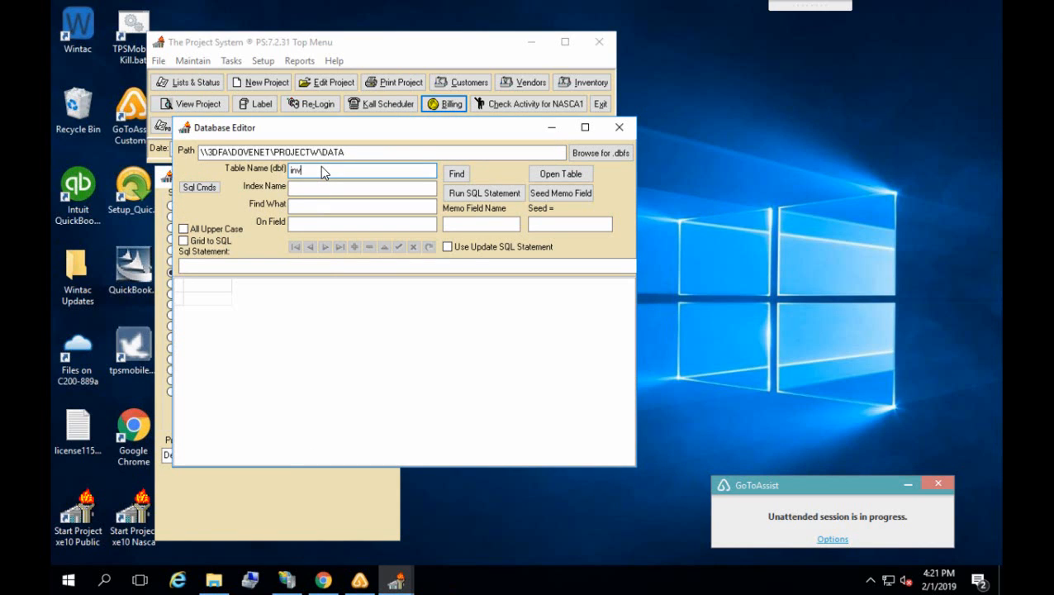
pyautogui.write('invnum')
pyautogui.click(553, 174)
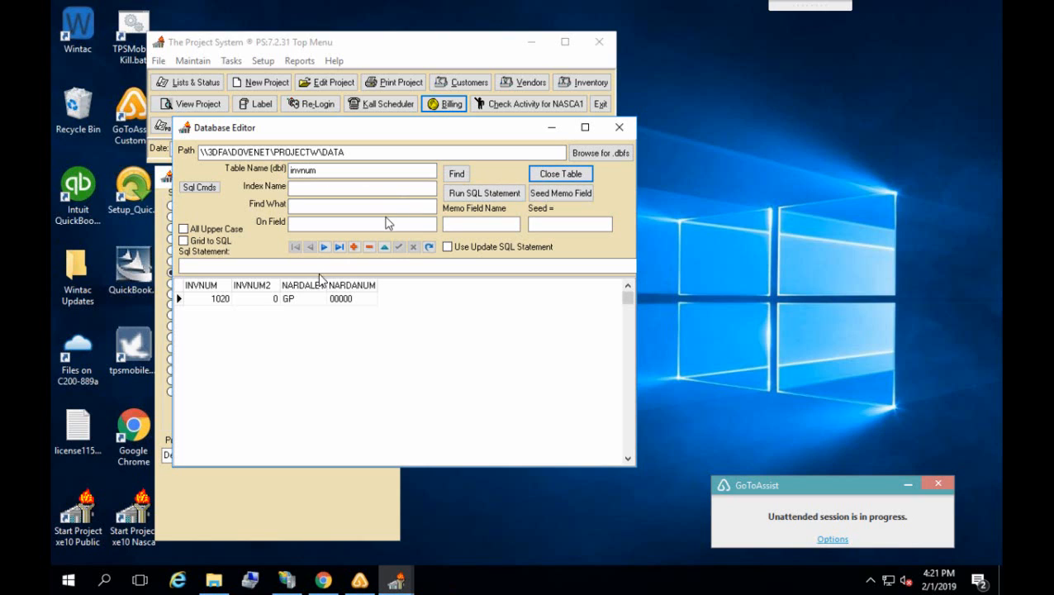
pyautogui.click(221, 303)
pyautogui.write('1000')
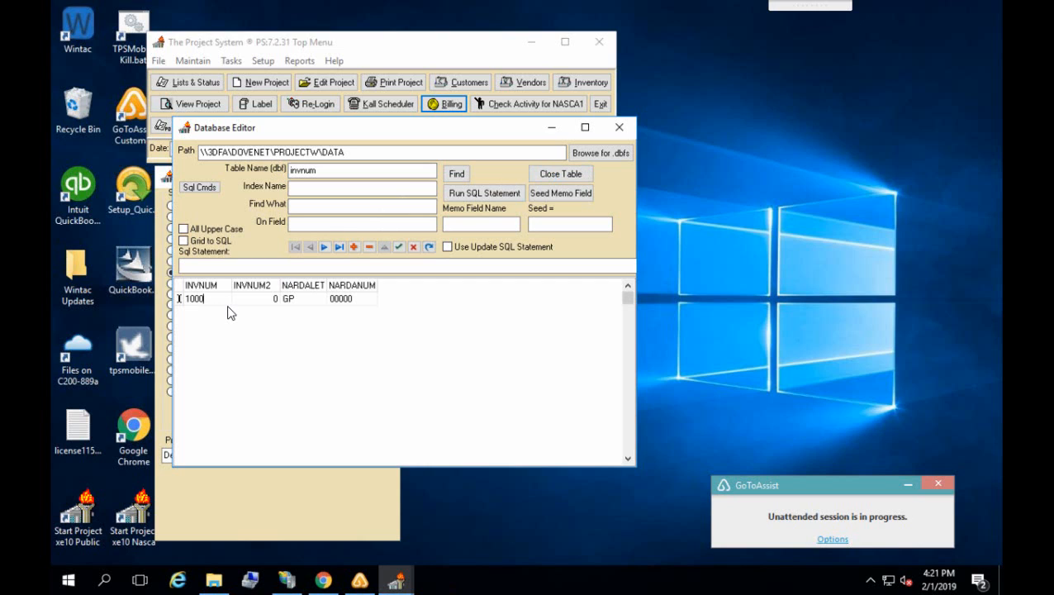
pyautogui.click(399, 249)
pyautogui.click(619, 128)
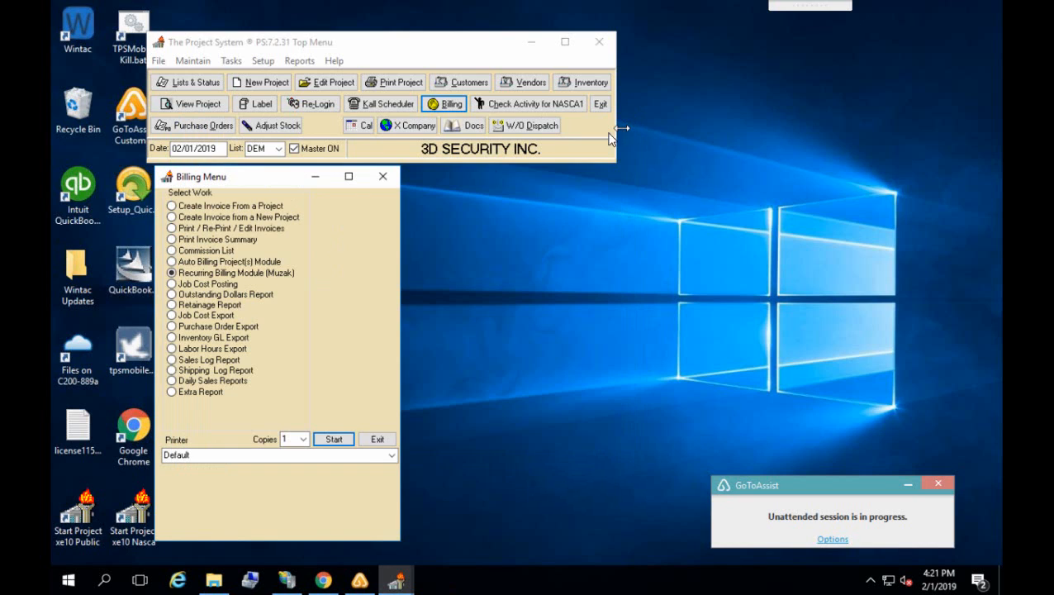
pyautogui.click(281, 276)
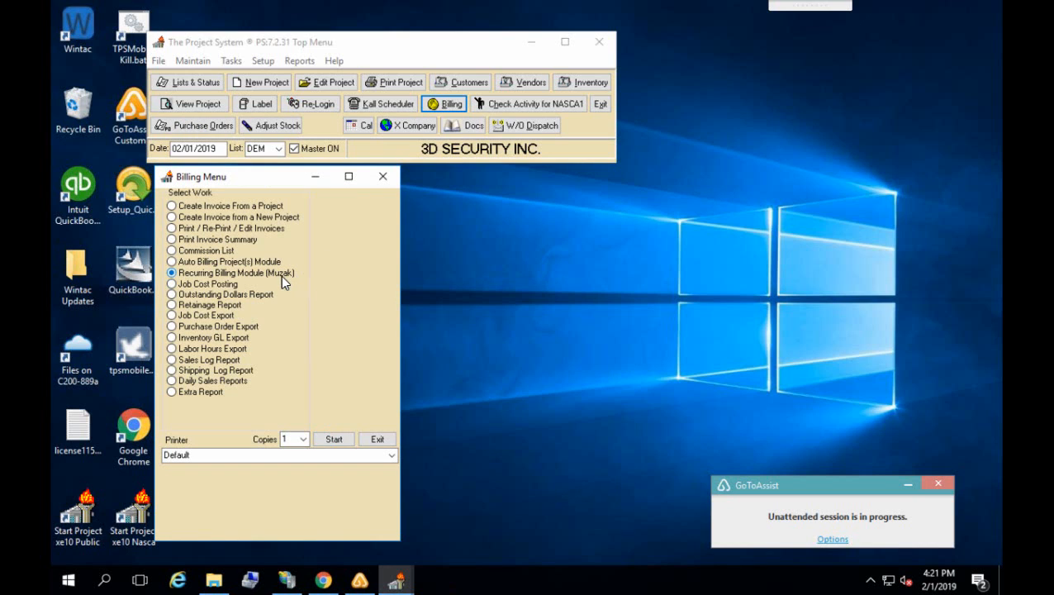
pyautogui.click(334, 439)
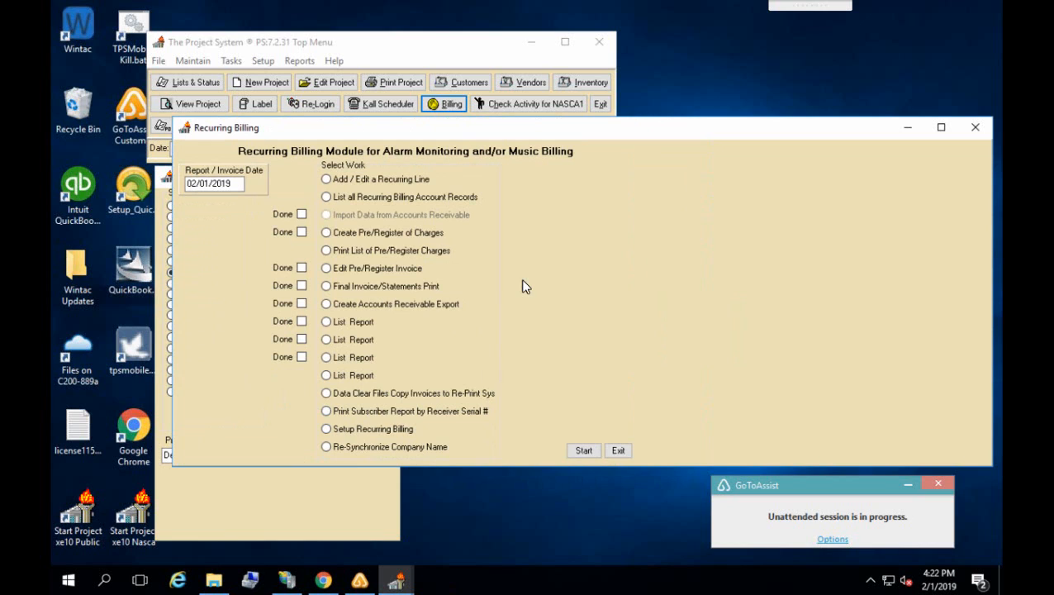
pyautogui.click(618, 450)
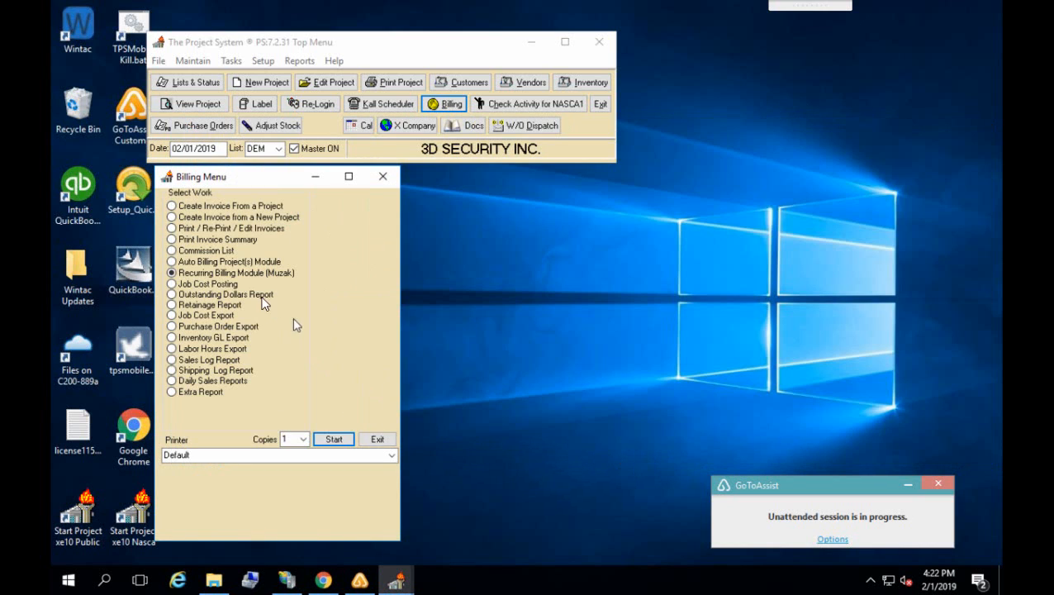
pyautogui.click(230, 275)
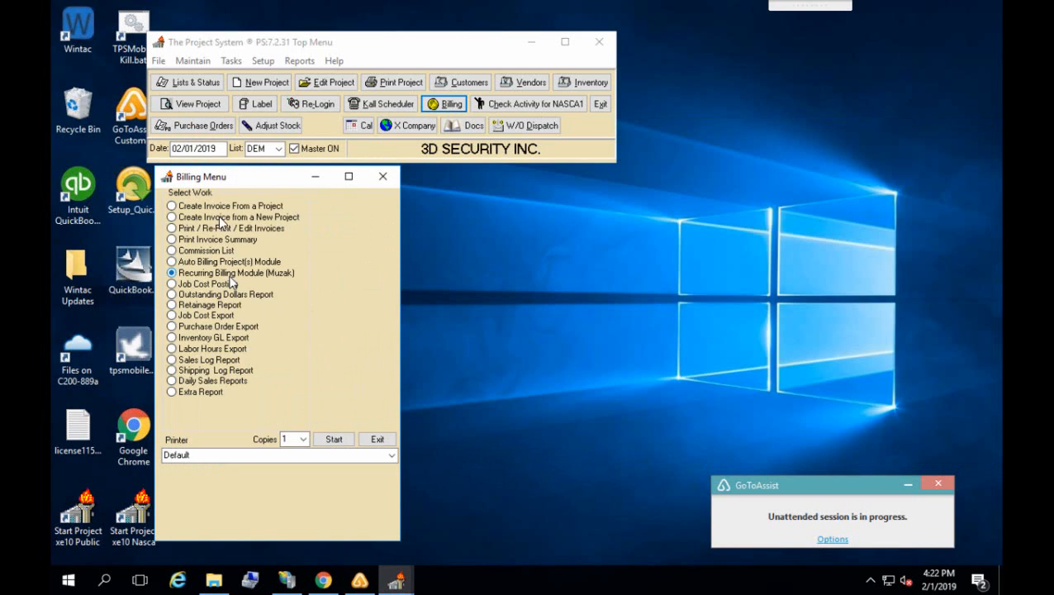
pyautogui.moveTo(233, 183); pyautogui.dragTo(227, 181)
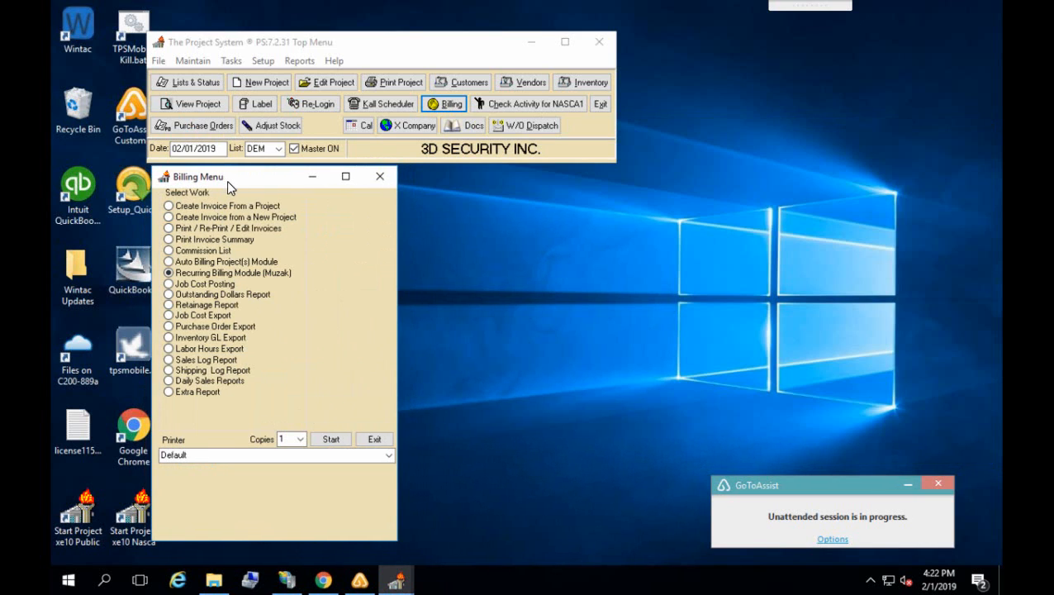
# Select the Auto Billing Project(s) Module option, then close the Billing Menu window.
pyautogui.click(221, 263)
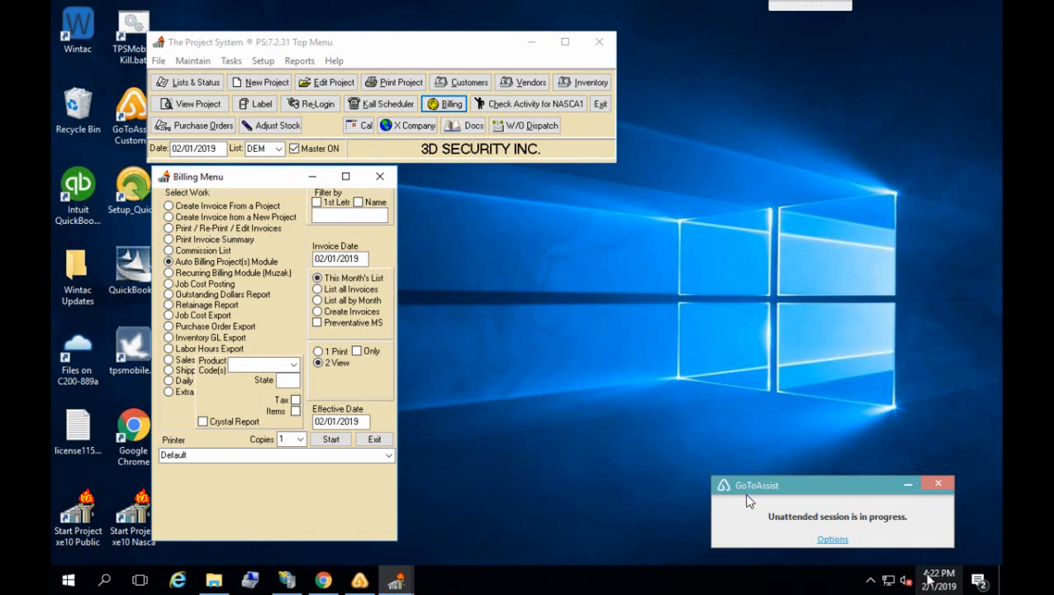
pyautogui.click(381, 177)
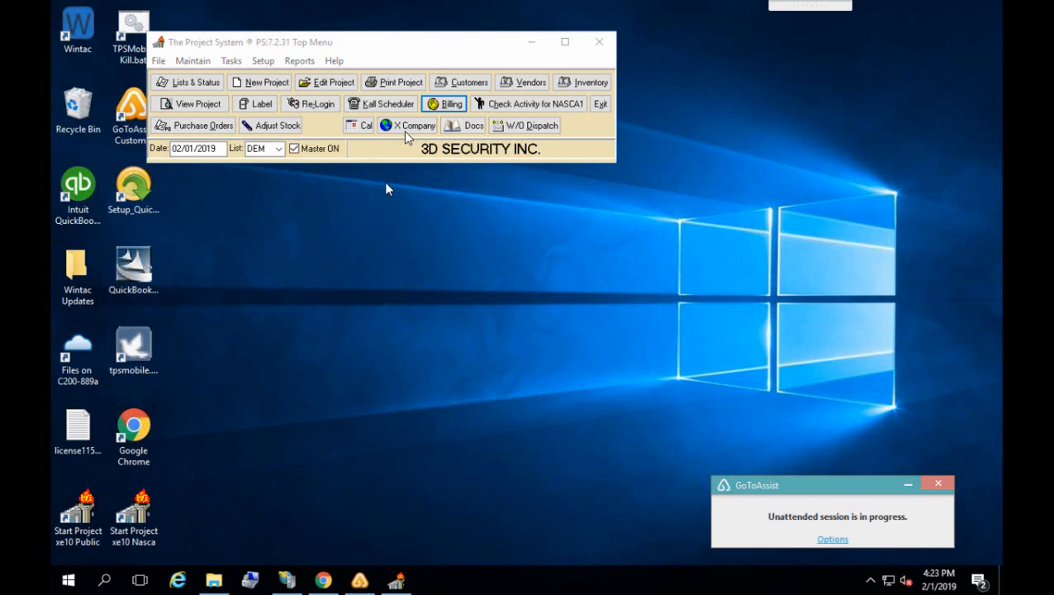
# Open Print / Re-Print / Edit Invoices from Billing, widening the window and moving it down-right.
pyautogui.click(424, 111)
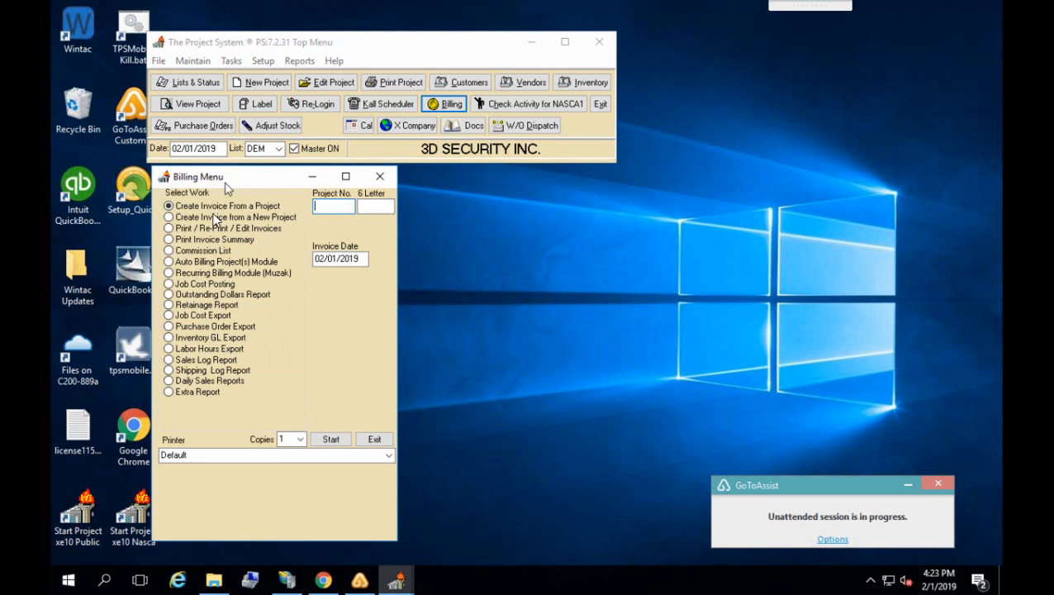
pyautogui.click(206, 228)
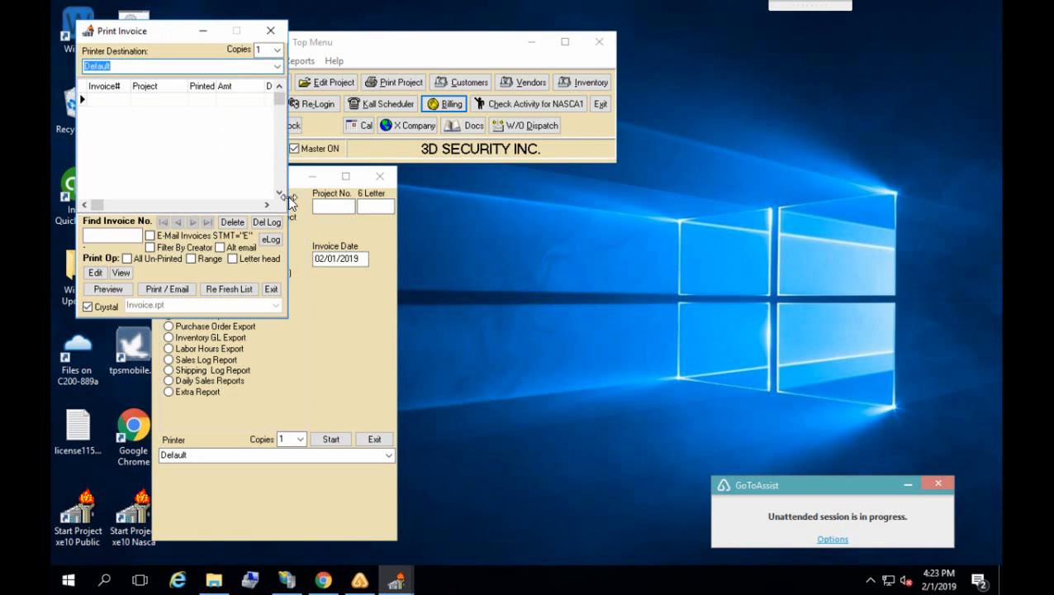
pyautogui.moveTo(287, 198); pyautogui.dragTo(673, 250)
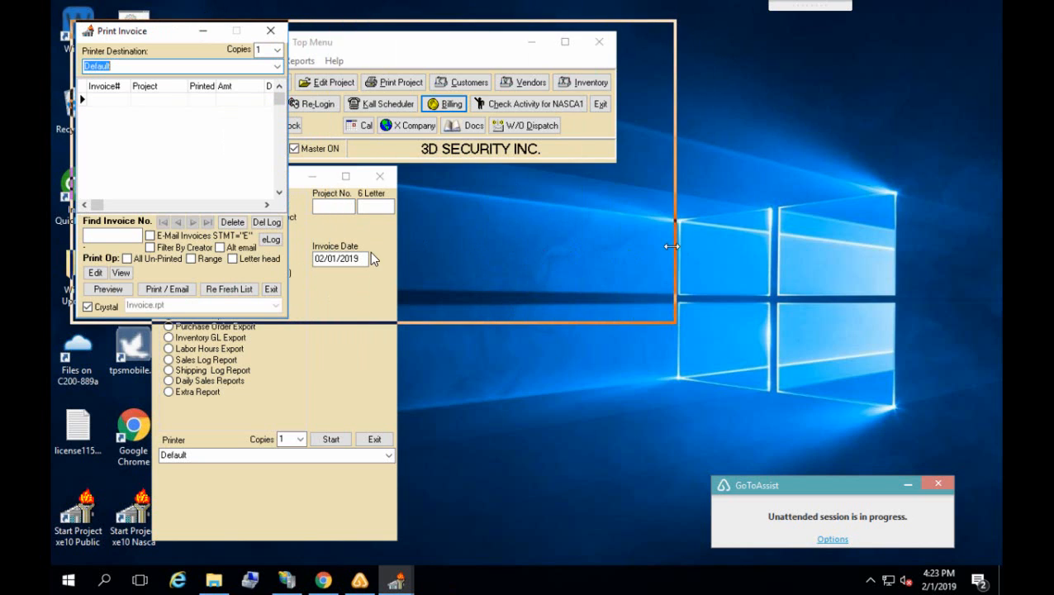
pyautogui.moveTo(336, 34); pyautogui.dragTo(666, 227)
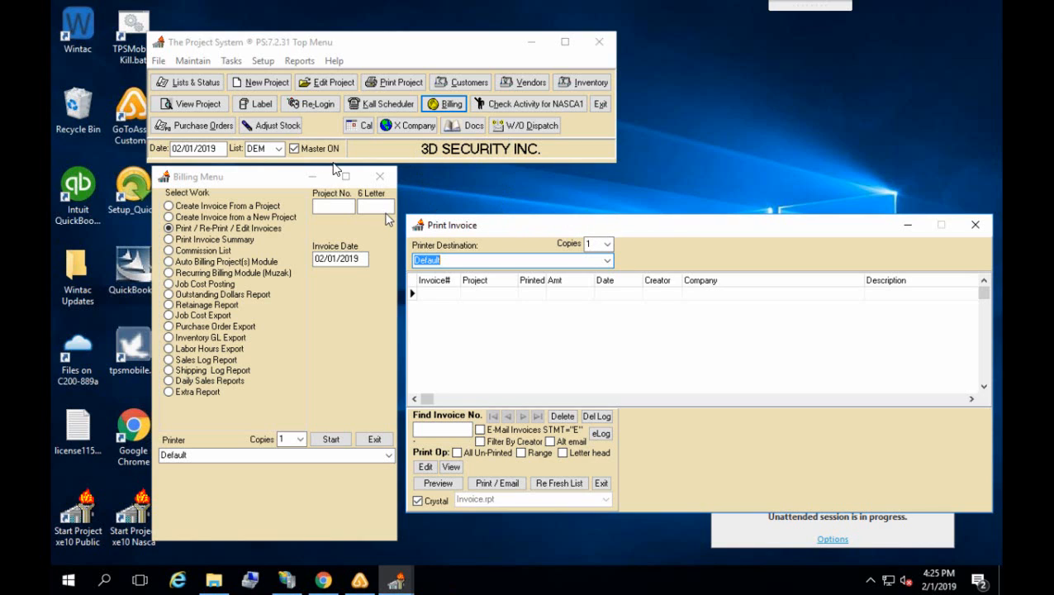
pyautogui.click(318, 82)
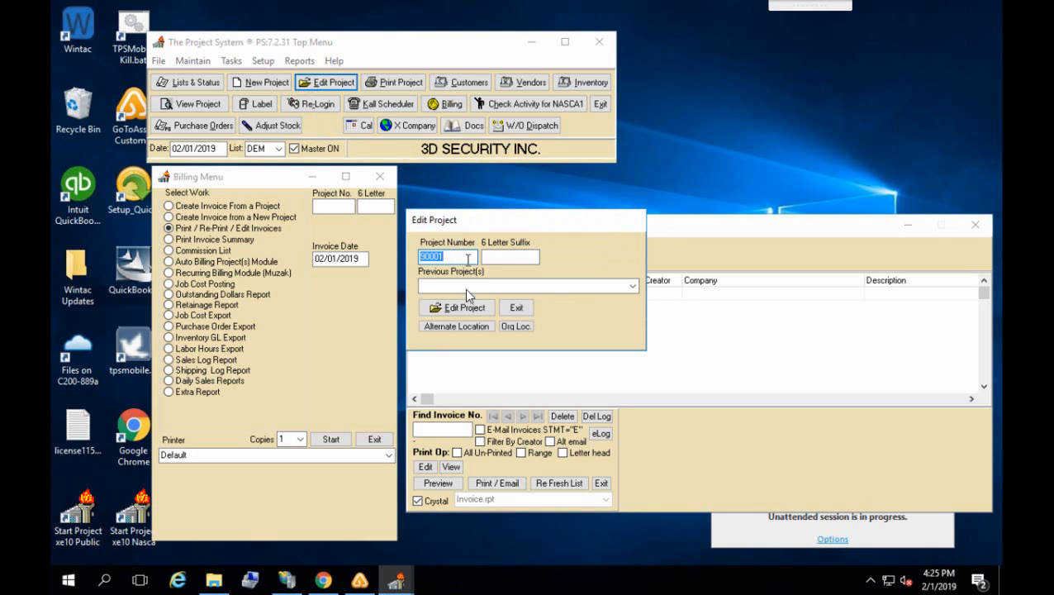
pyautogui.click(516, 307)
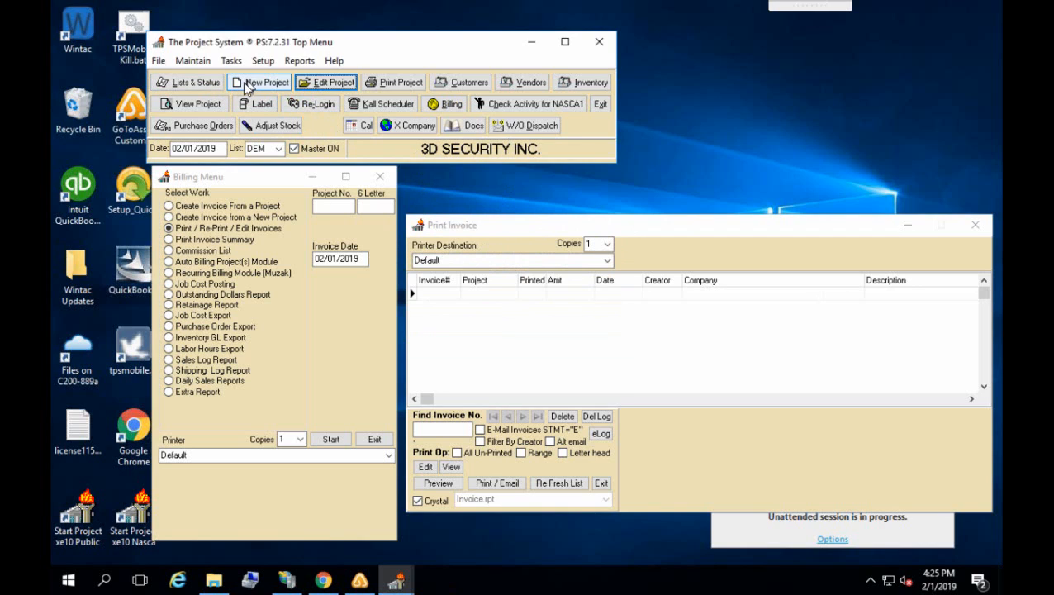
pyautogui.click(212, 87)
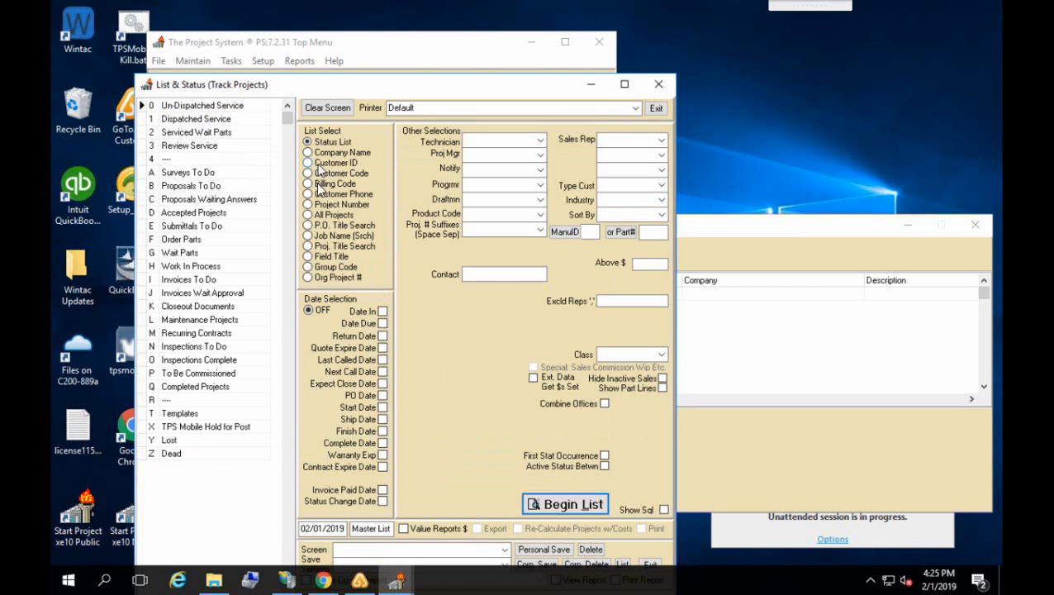
pyautogui.click(322, 215)
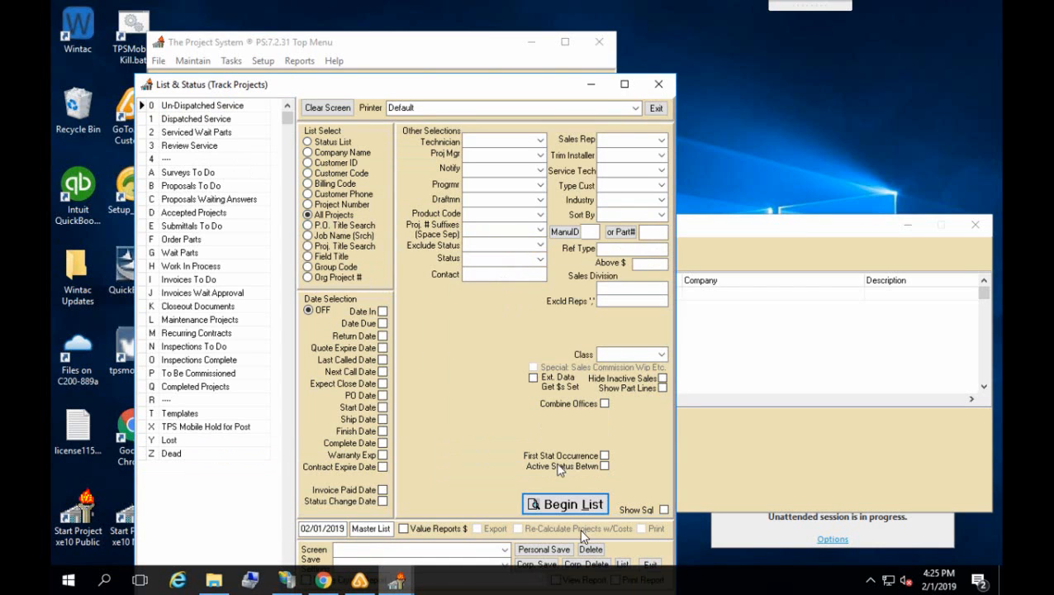
pyautogui.click(569, 511)
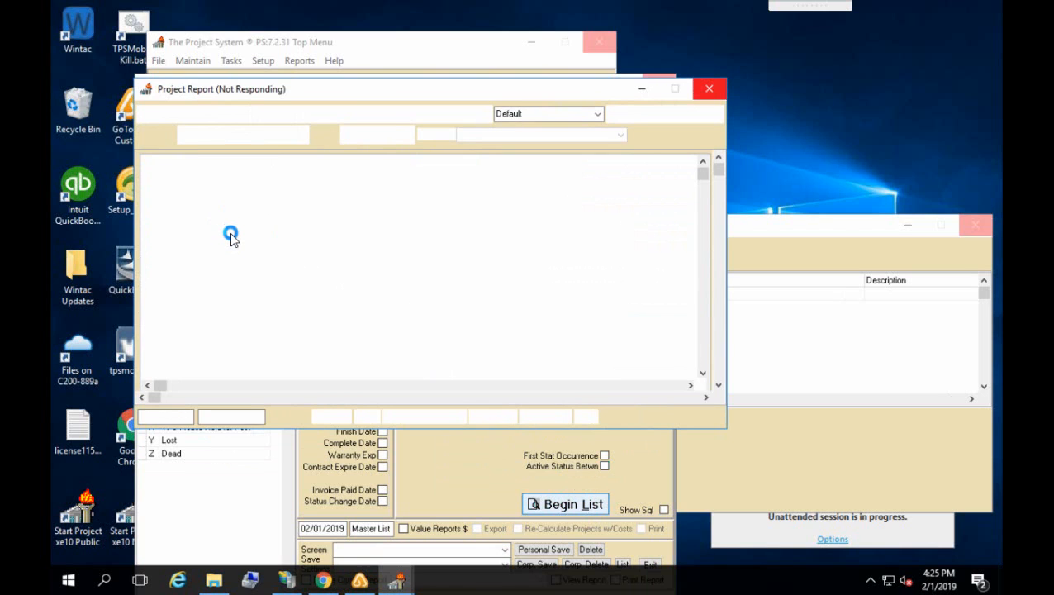
pyautogui.click(708, 96)
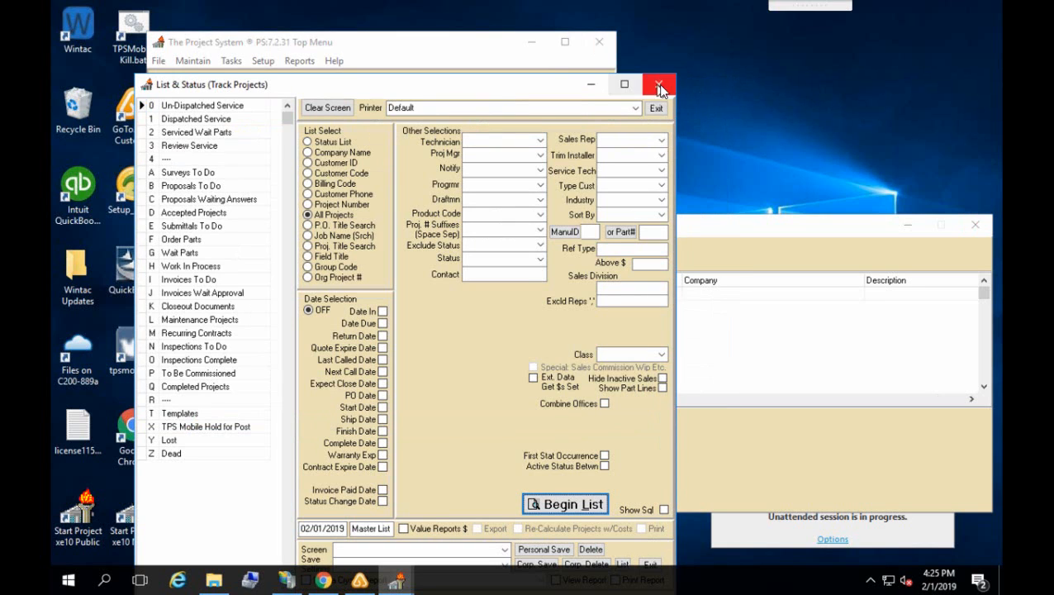
pyautogui.click(658, 85)
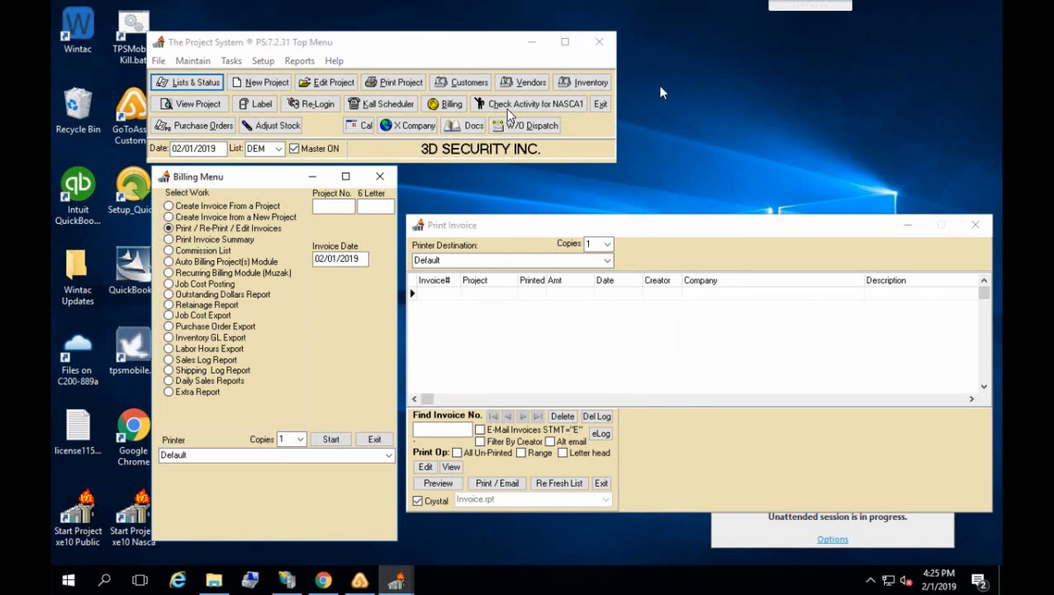
# Re-login with the other user's login ID and password.
pyautogui.click(323, 112)
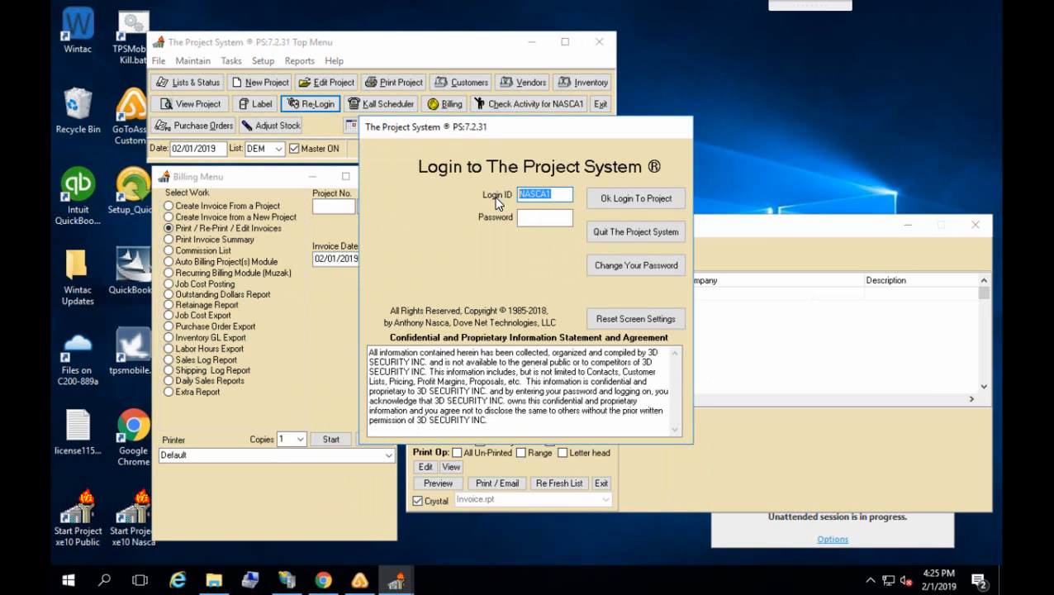
pyautogui.write('MELANIE')
pyautogui.click(560, 221)
pyautogui.write('*******')
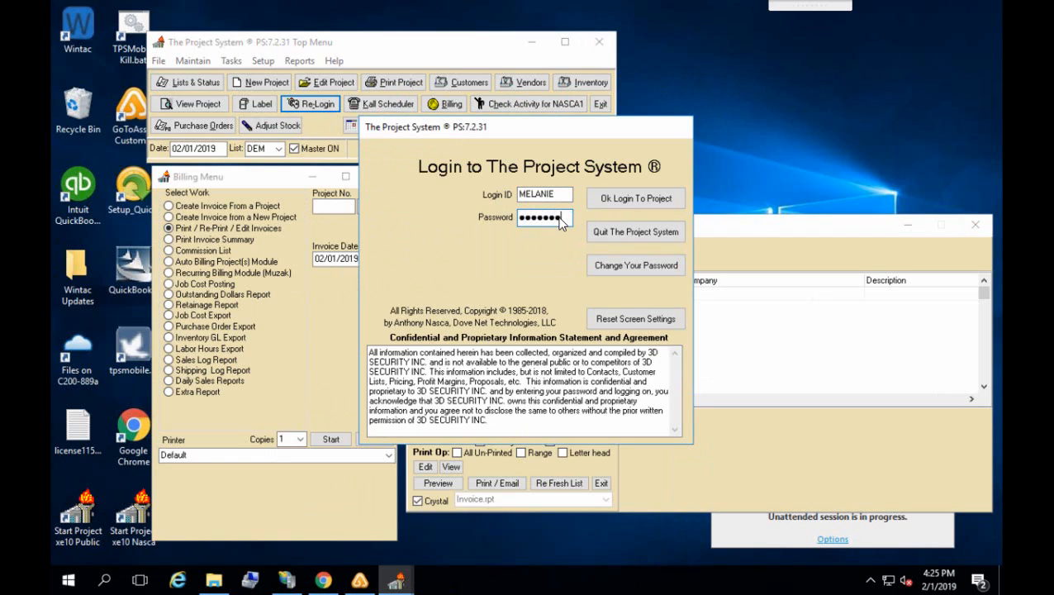
pyautogui.click(612, 209)
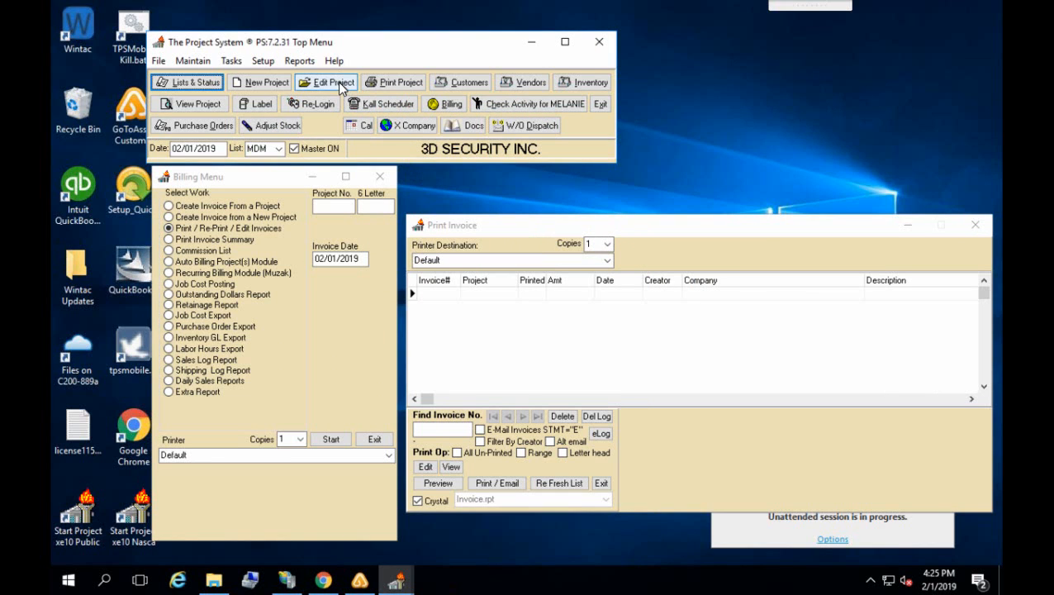
# Run a project list of All Projects from the project lists screen.
pyautogui.click(195, 83)
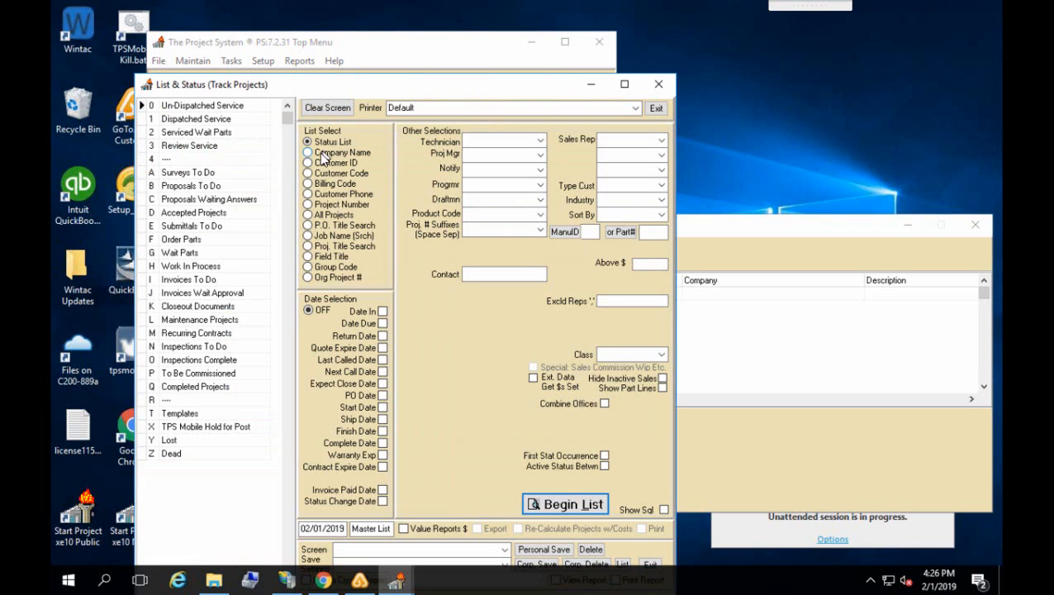
pyautogui.click(352, 203)
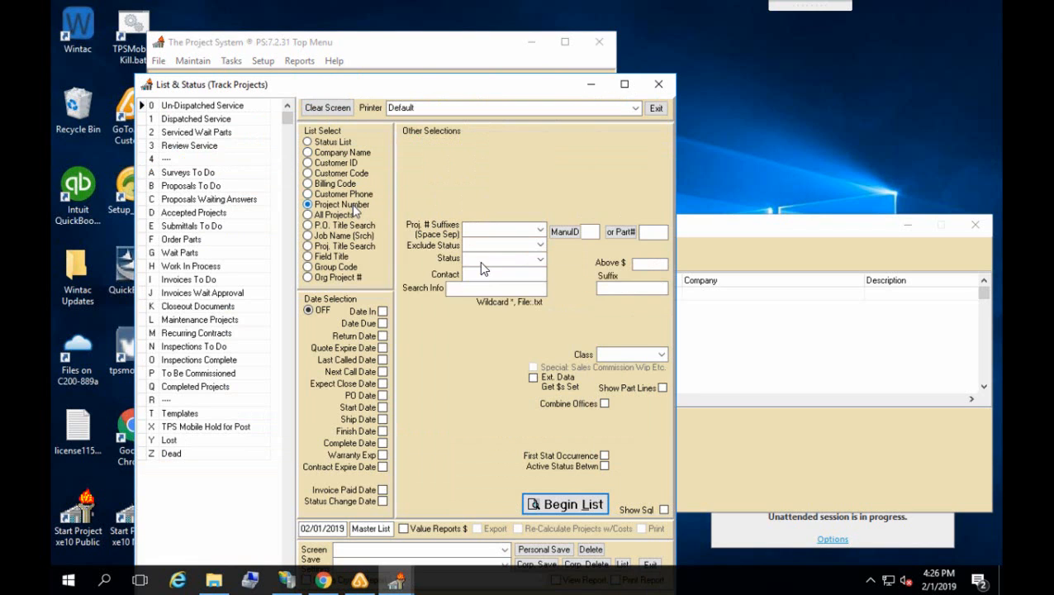
pyautogui.click(562, 504)
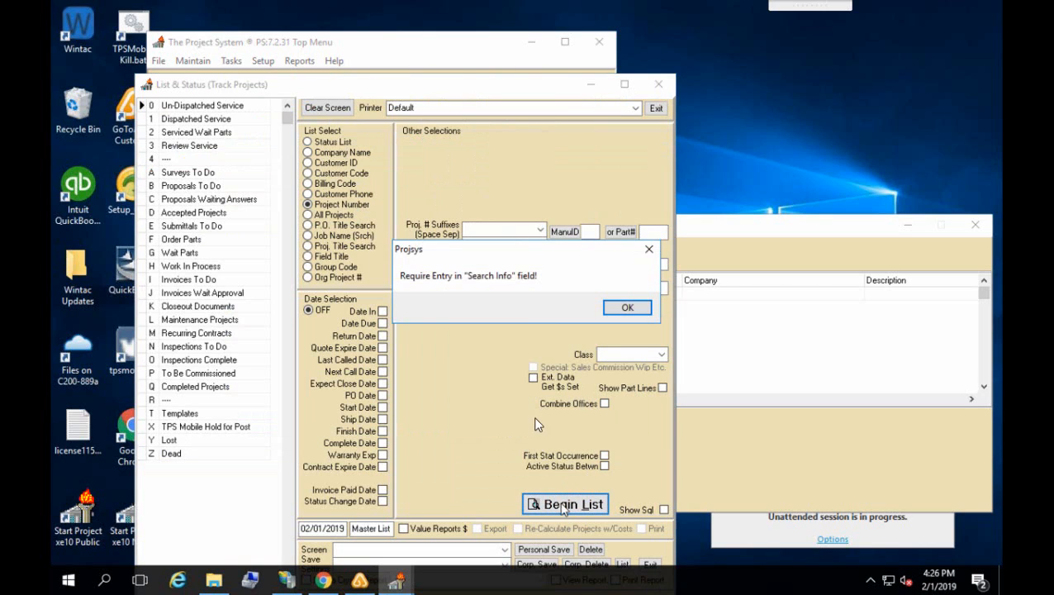
pyautogui.click(626, 307)
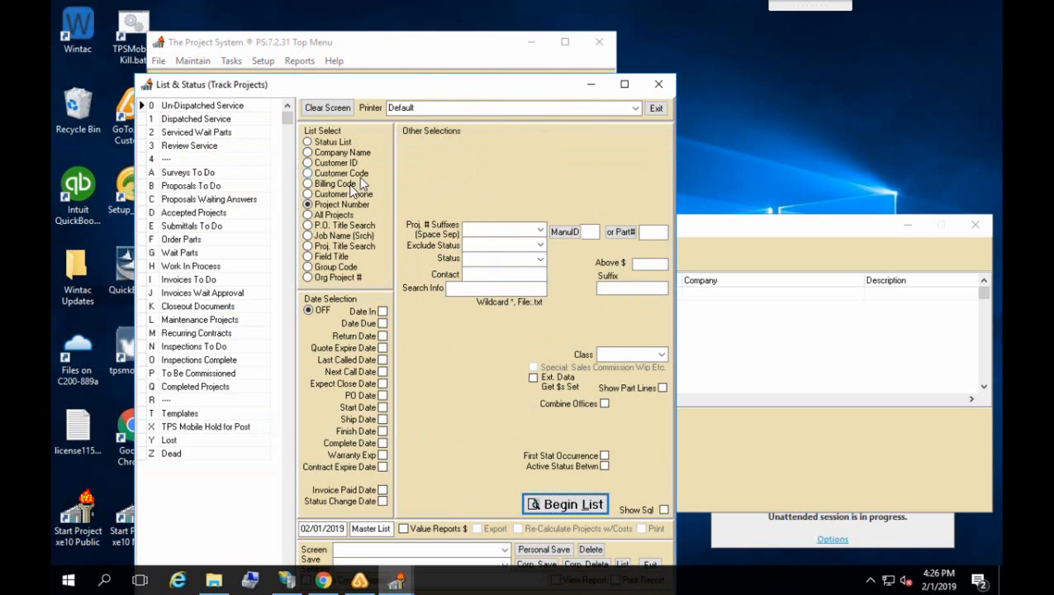
pyautogui.click(340, 213)
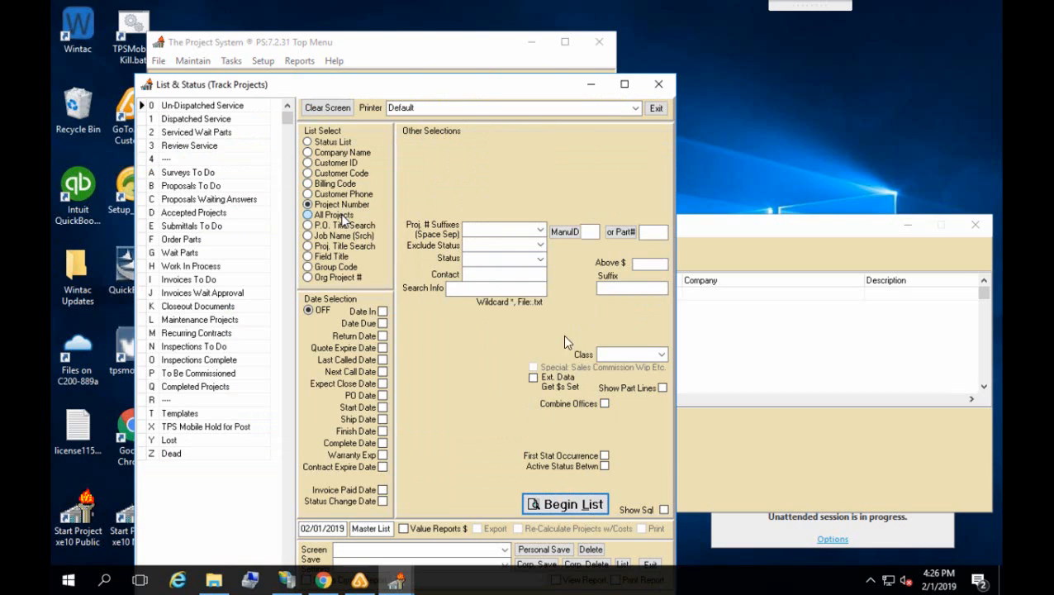
pyautogui.click(592, 505)
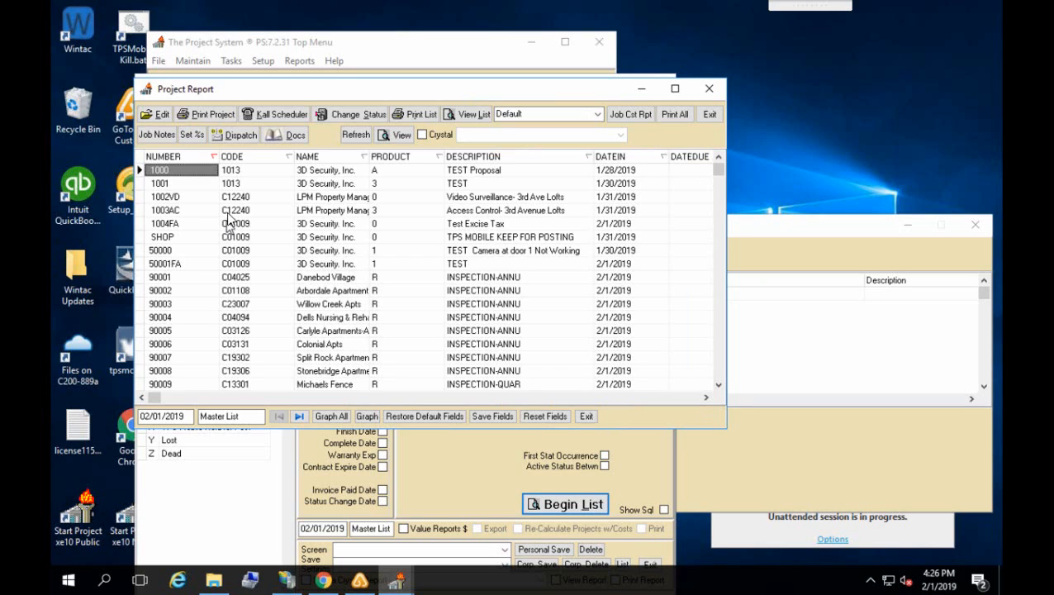
# Widen the project report, select the 88524.99 project row, and open Print Project options.
pyautogui.click(206, 199)
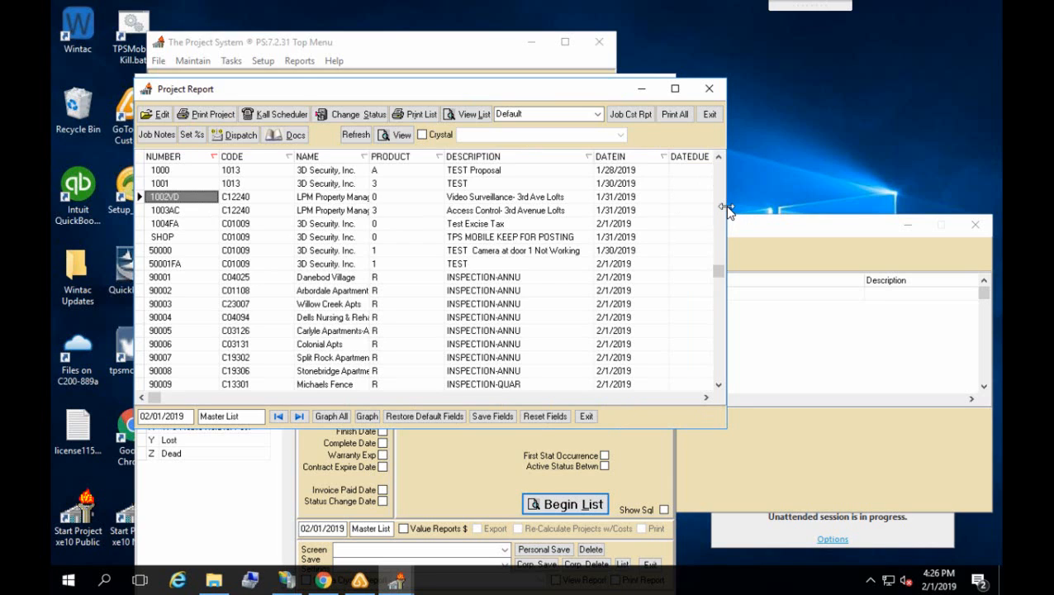
pyautogui.moveTo(725, 207); pyautogui.dragTo(944, 227)
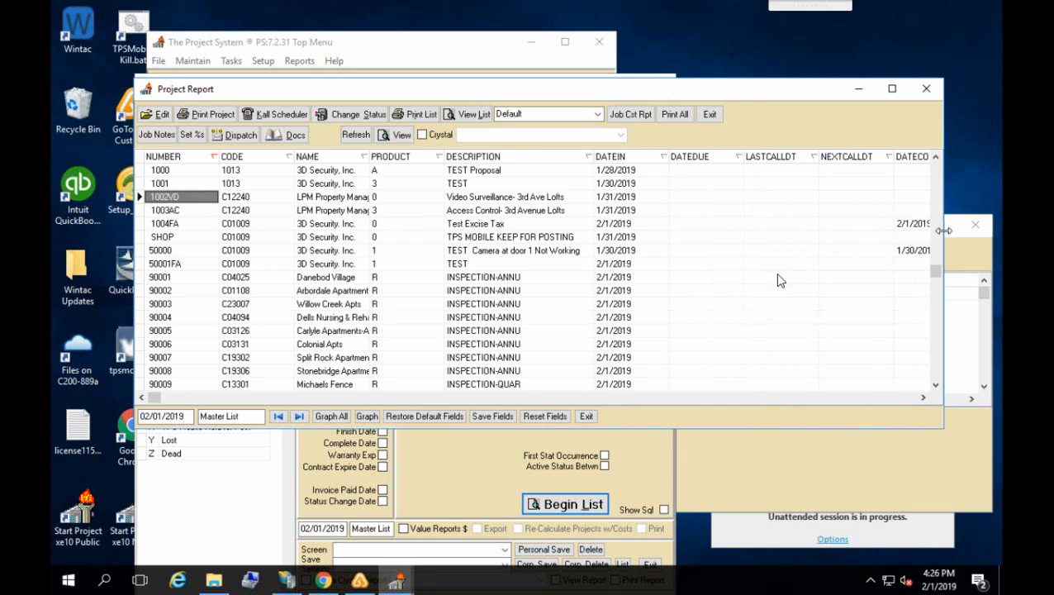
pyautogui.click(760, 399)
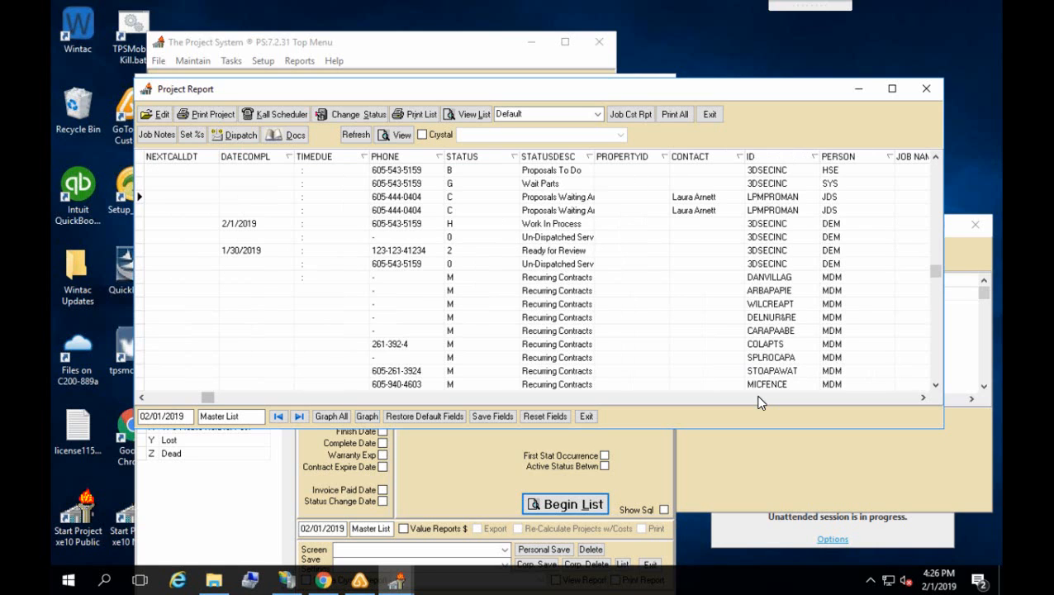
pyautogui.click(761, 398)
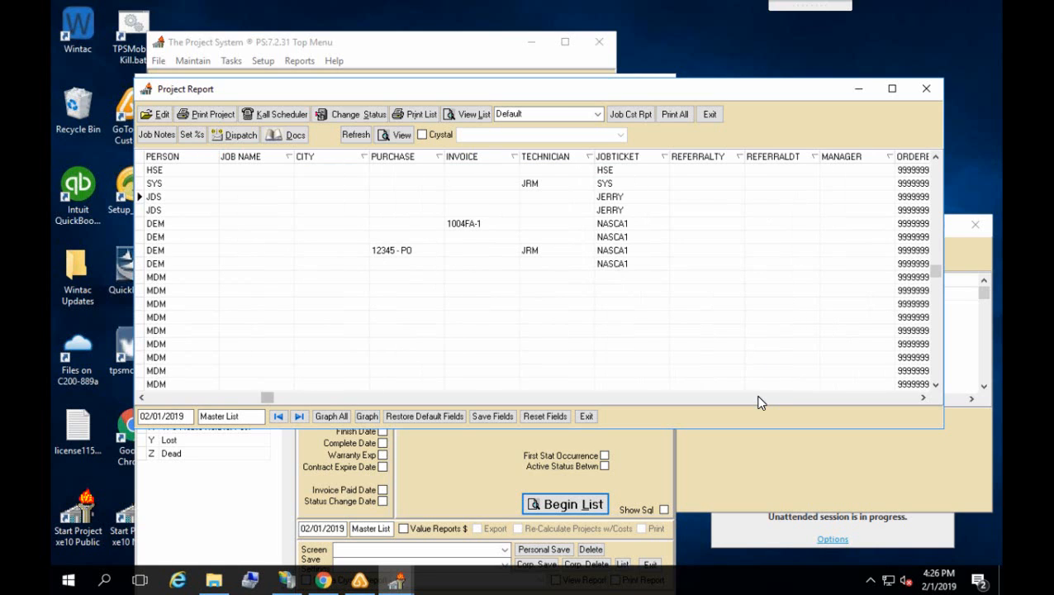
pyautogui.click(761, 398)
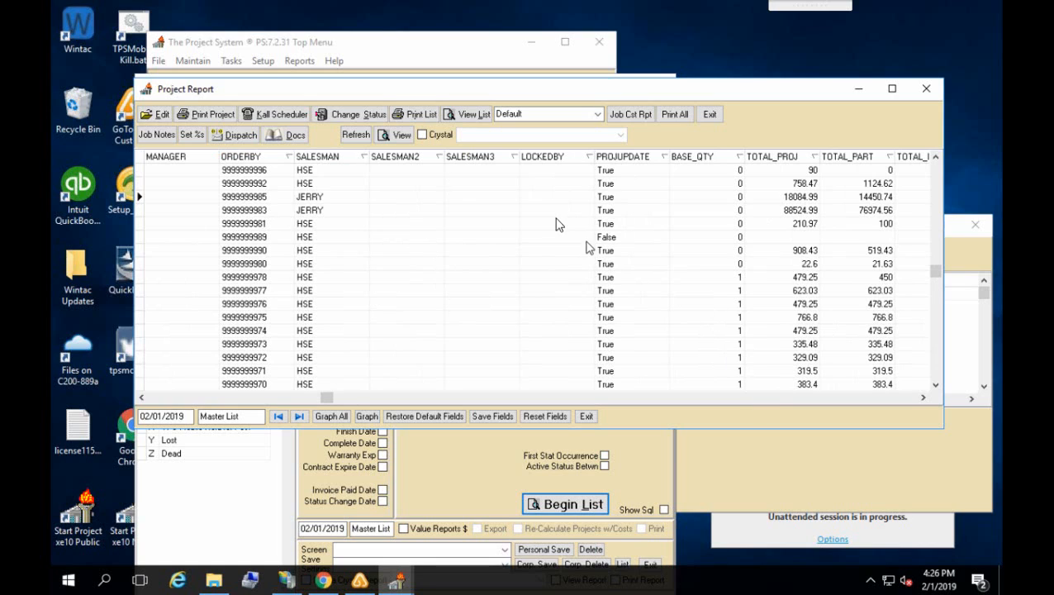
pyautogui.click(496, 211)
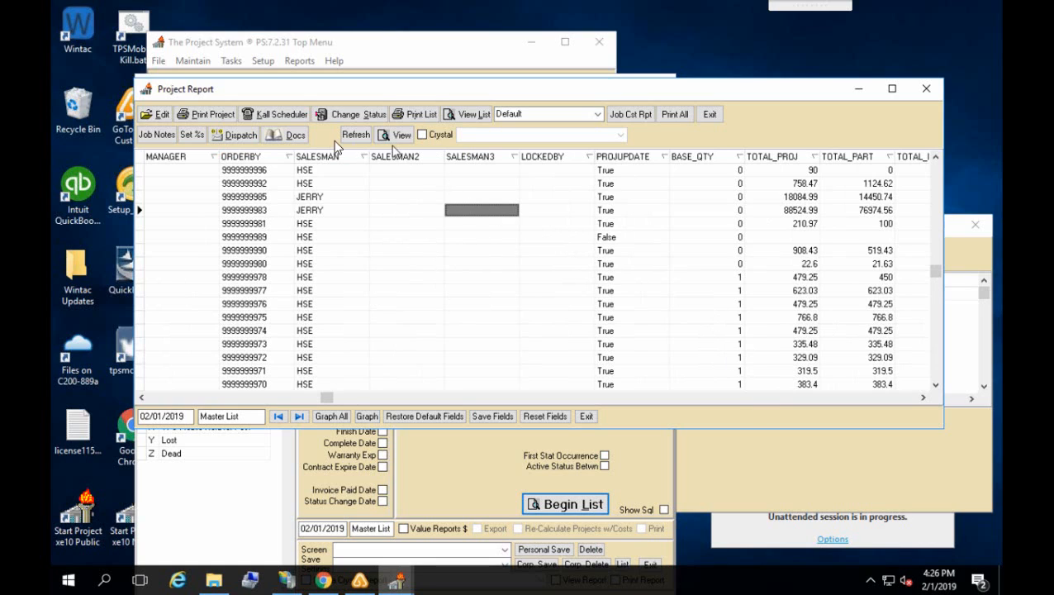
pyautogui.click(220, 117)
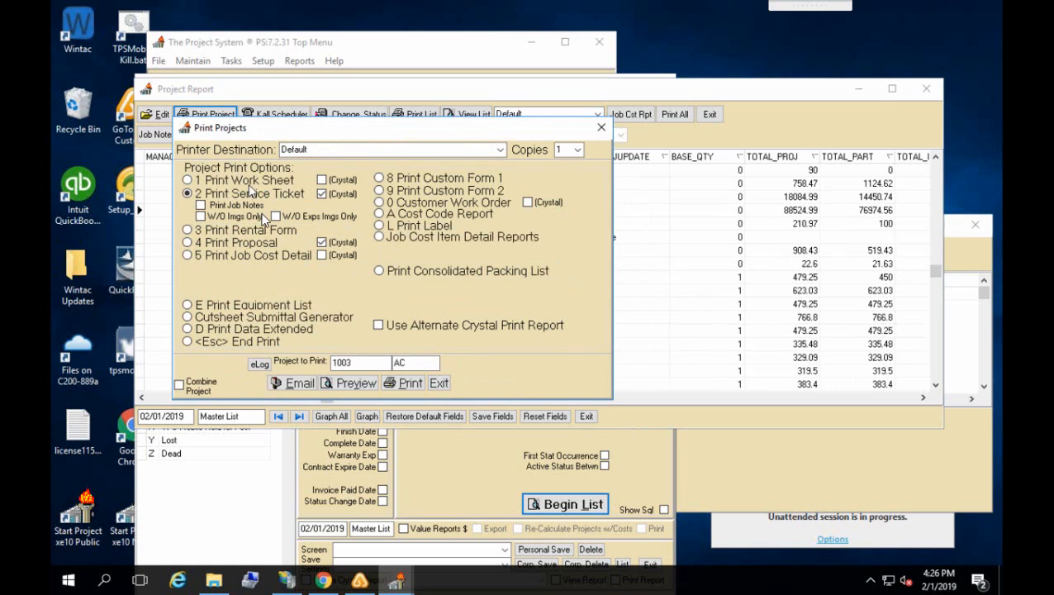
# Choose 4 Print Proposal and preview it, then cancel the preview.
pyautogui.click(229, 244)
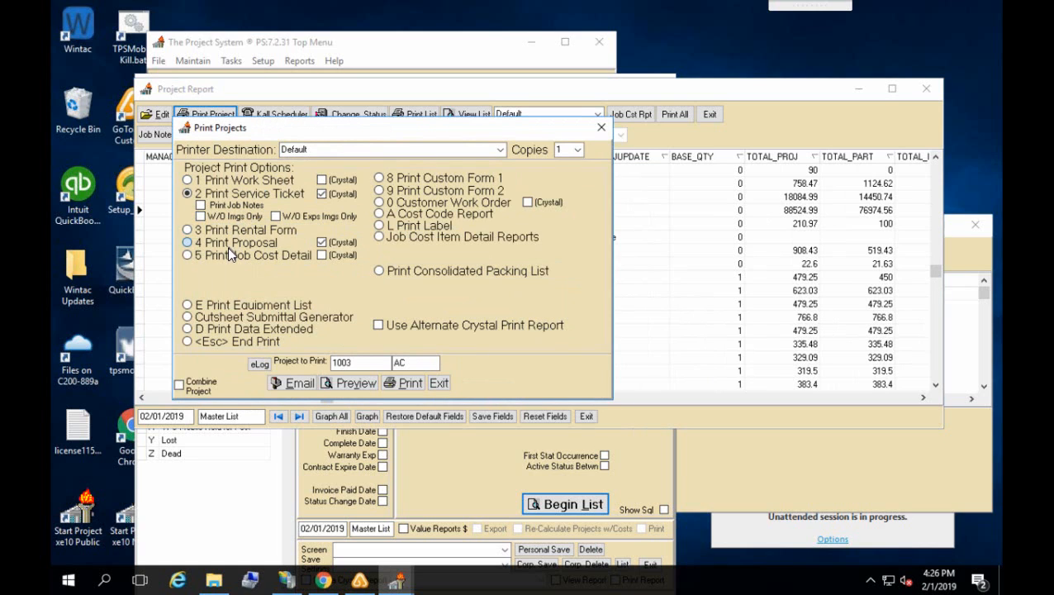
pyautogui.click(355, 383)
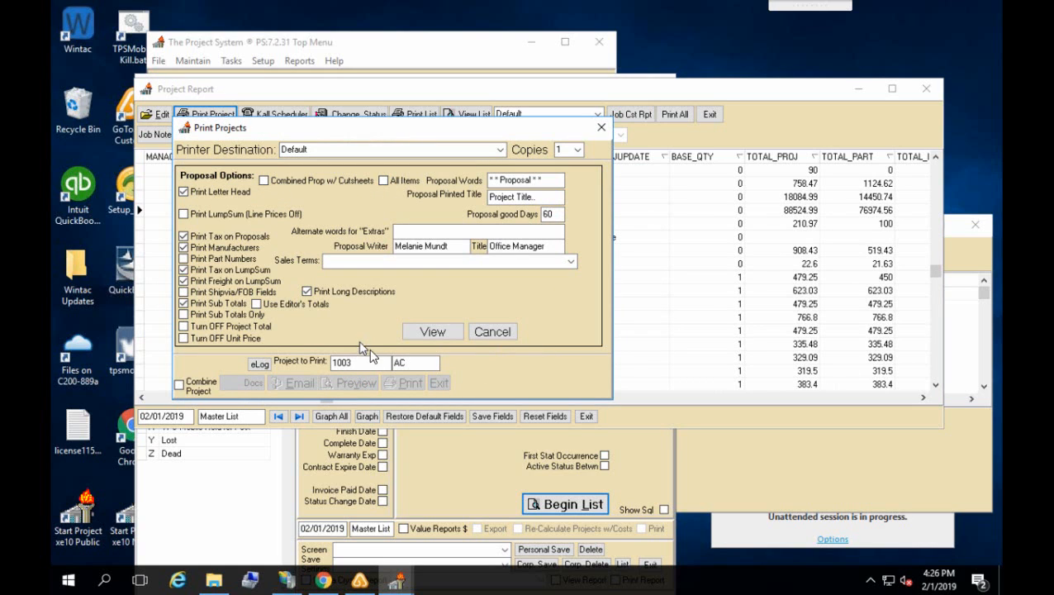
pyautogui.click(492, 332)
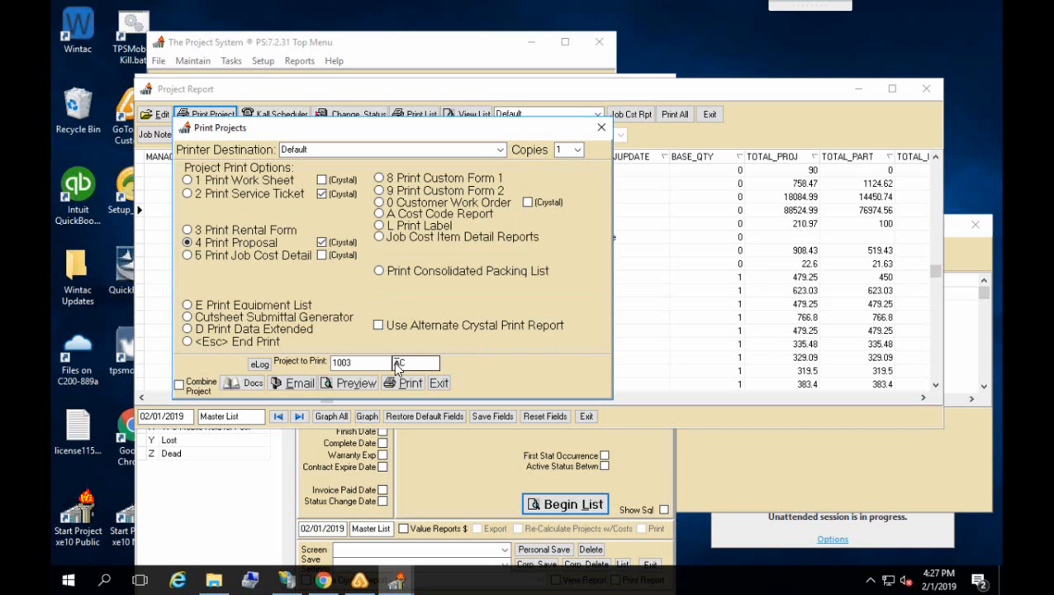
# Email the proposal, editing the customer contact's email address before creating the message.
pyautogui.click(300, 381)
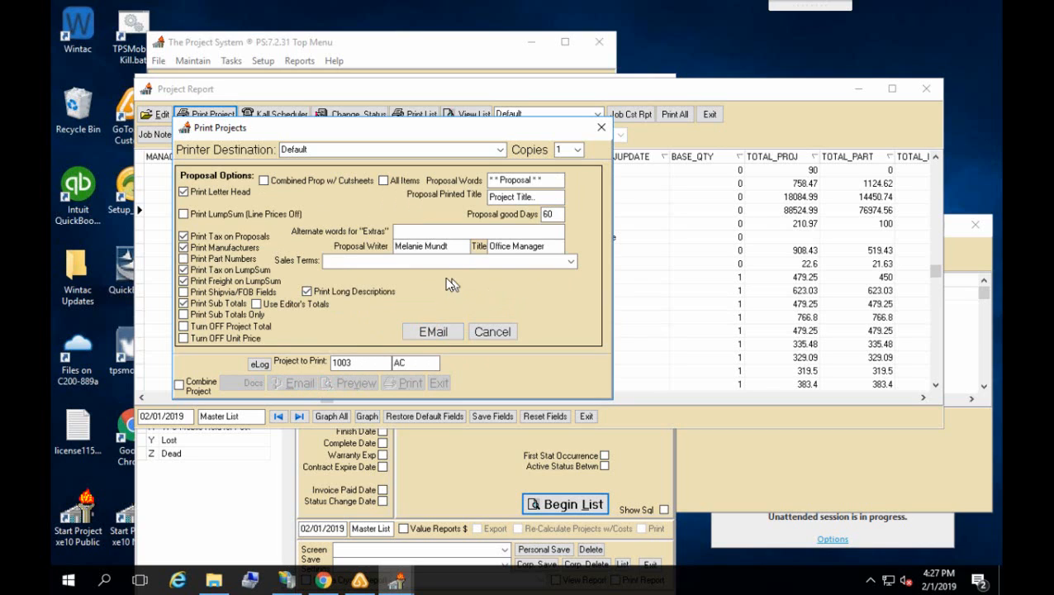
pyautogui.click(441, 333)
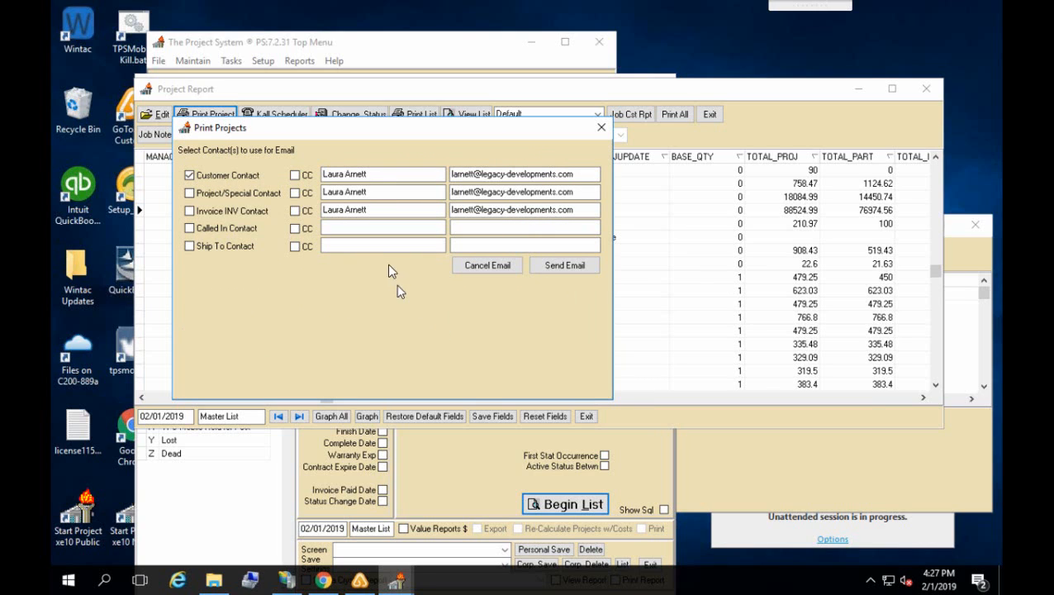
pyautogui.click(538, 224)
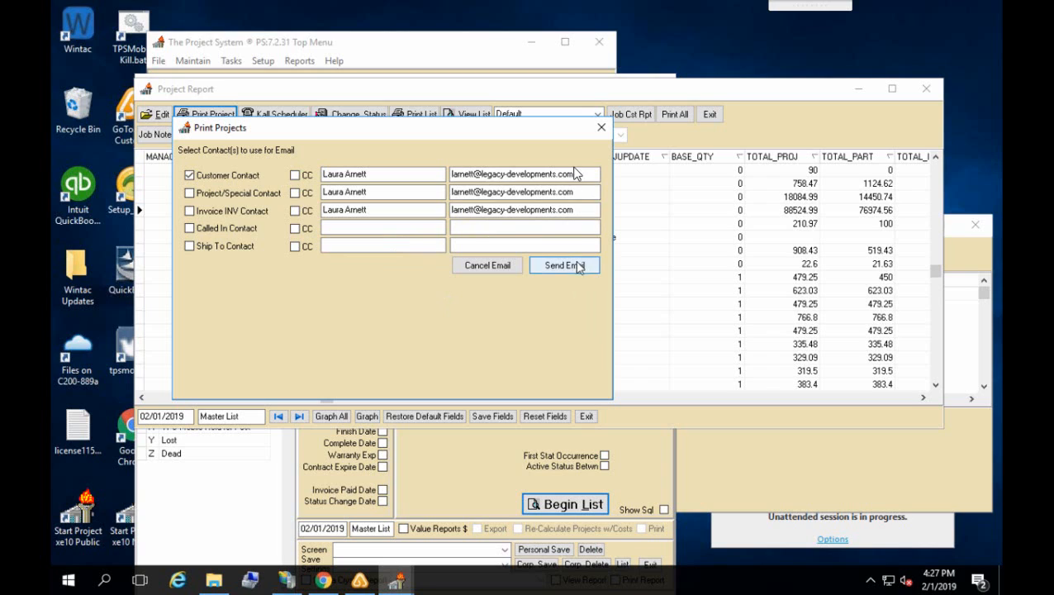
pyautogui.moveTo(585, 173); pyautogui.dragTo(561, 174)
pyautogui.moveTo(497, 189); pyautogui.dragTo(429, 178)
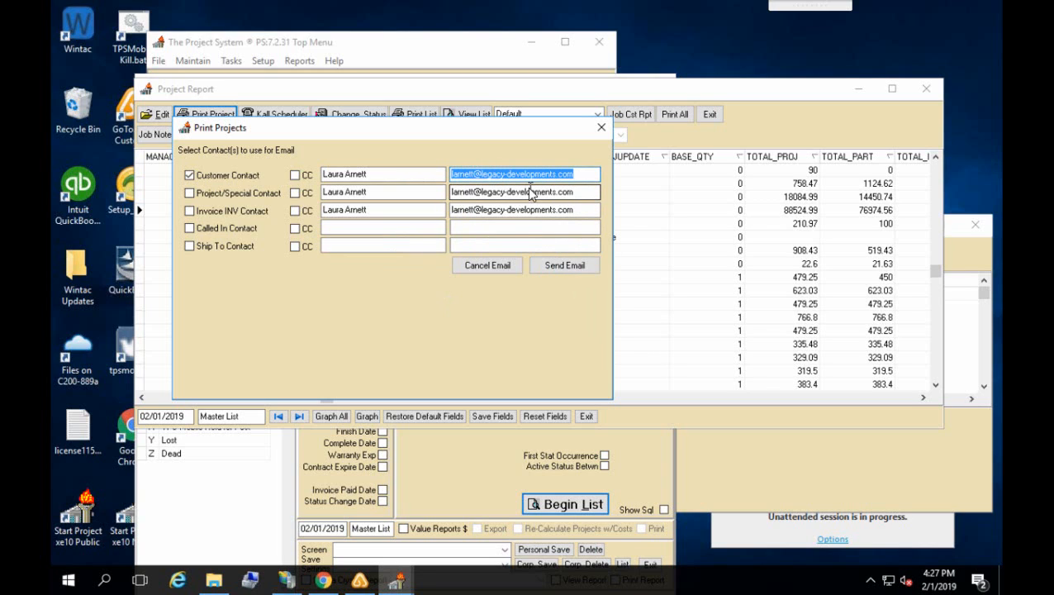
pyautogui.write('n')
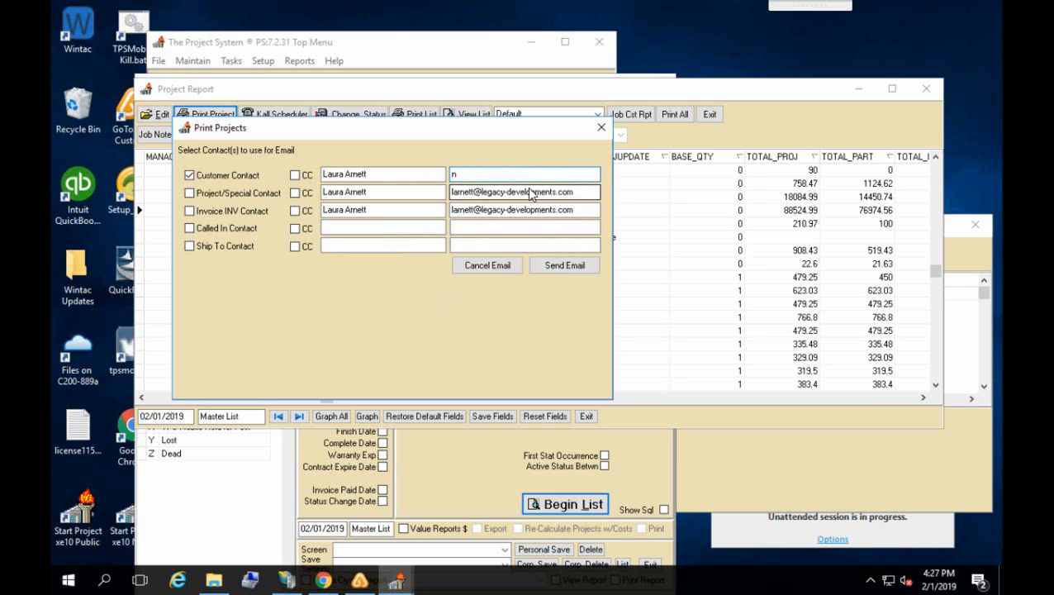
pyautogui.click(570, 266)
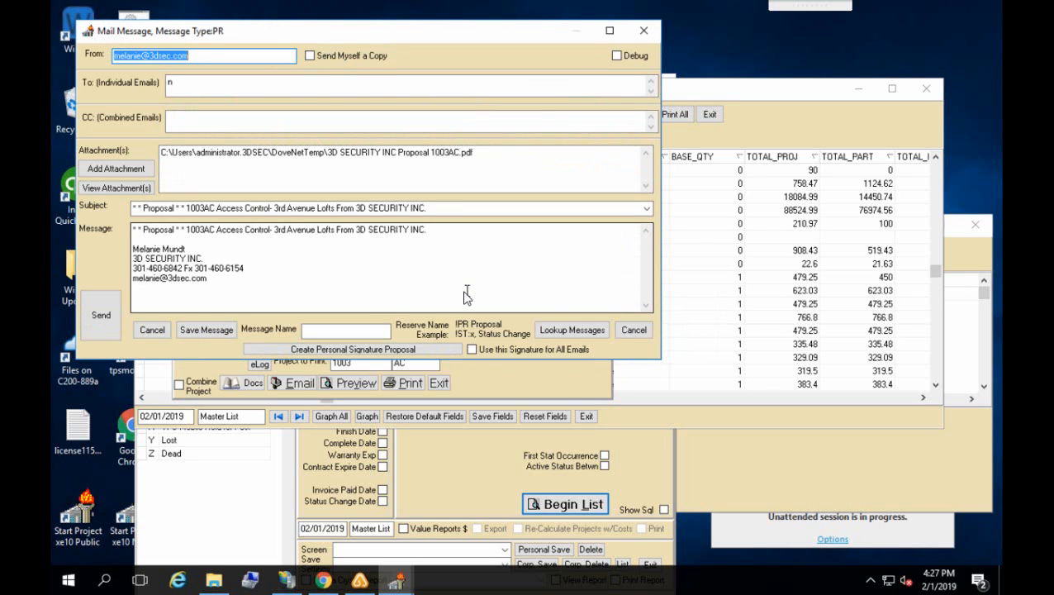
# Enter the recipient's email address in To, send the 1003AC proposal, and cancel the spelling check.
pyautogui.press('Tab')
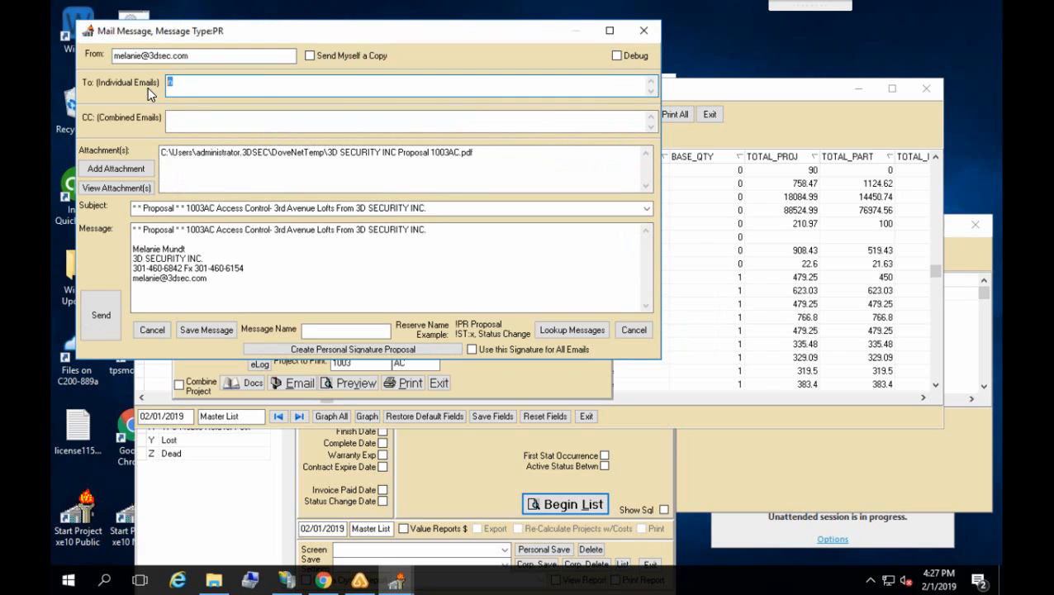
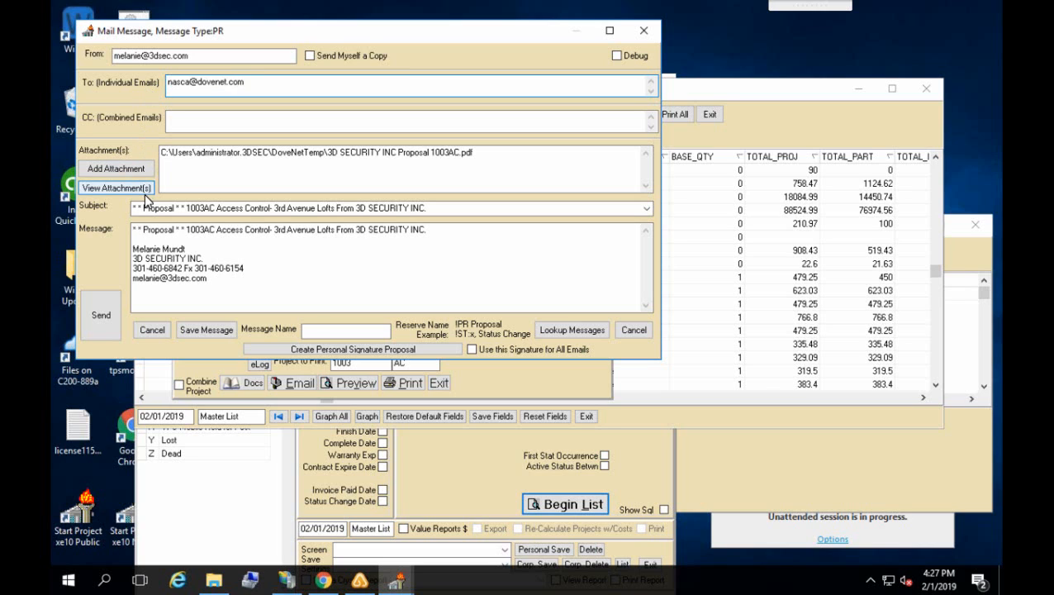
pyautogui.click(138, 212)
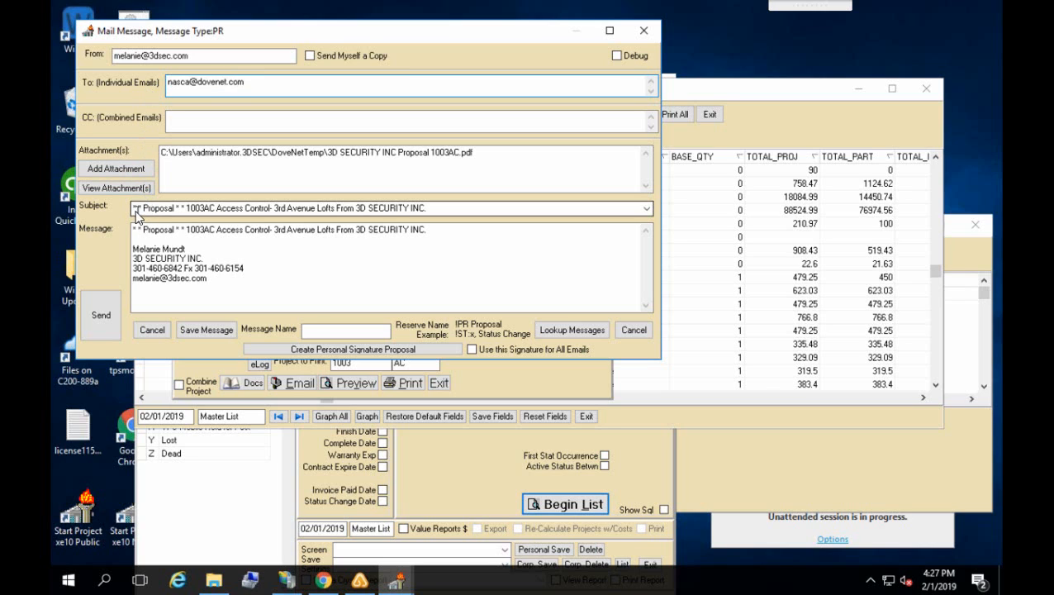
pyautogui.click(117, 314)
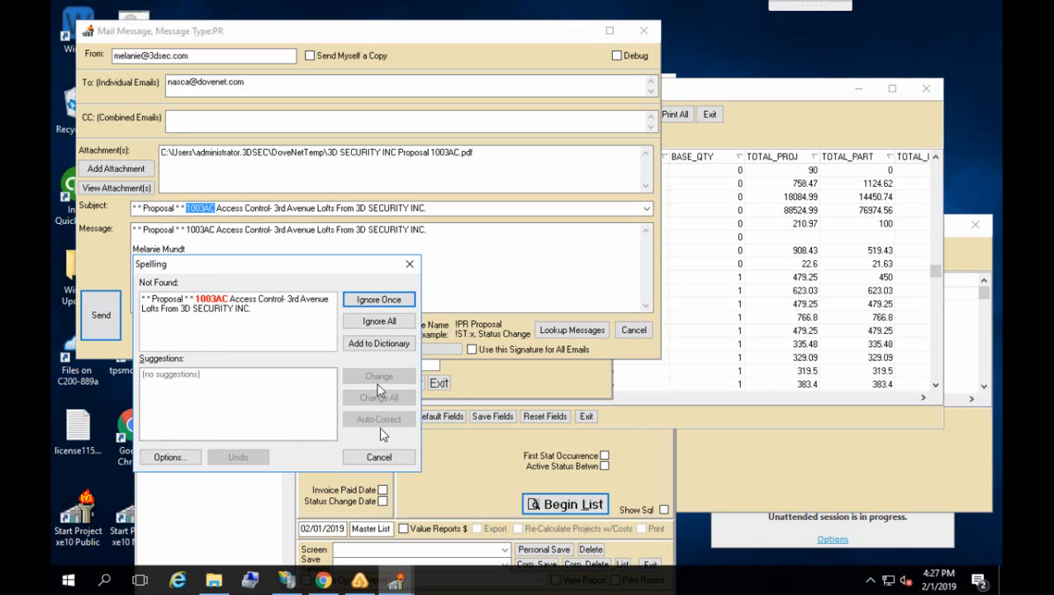
pyautogui.click(394, 456)
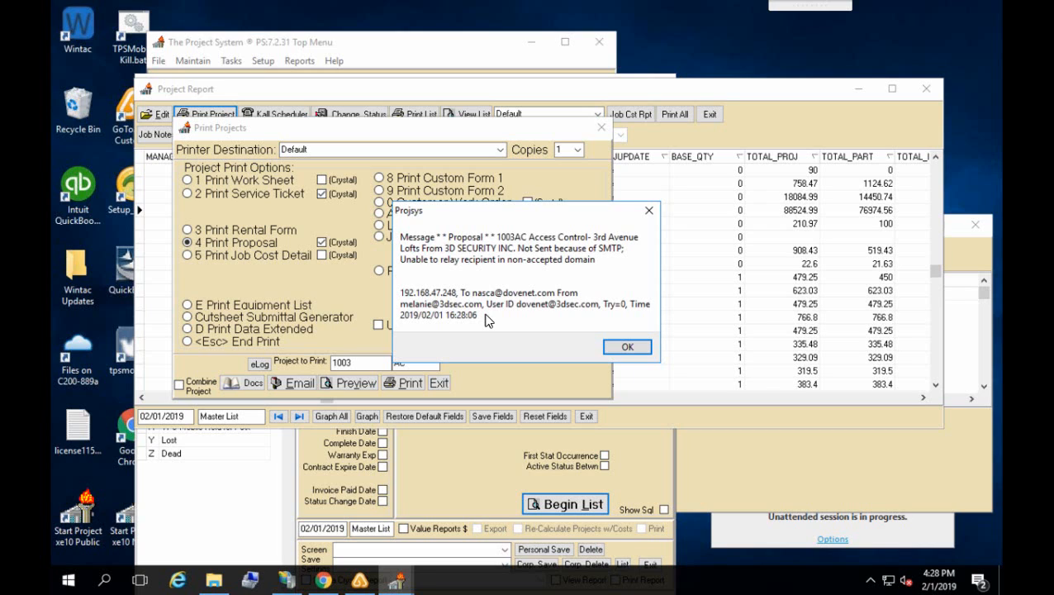
# Dismiss the SMTP error and close the print options, project report and Lists & Status windows.
pyautogui.click(625, 348)
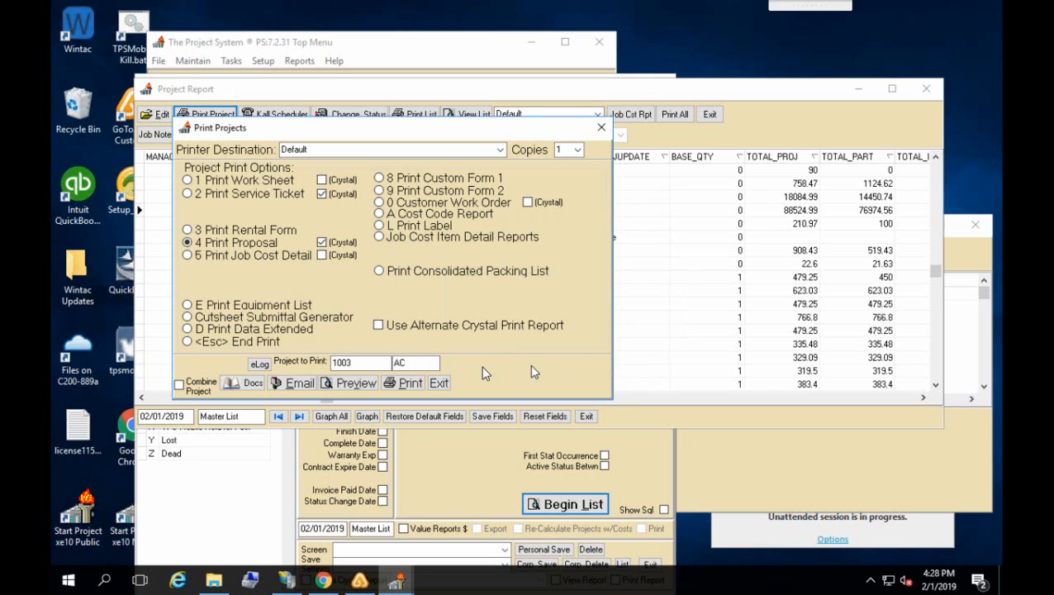
pyautogui.click(439, 383)
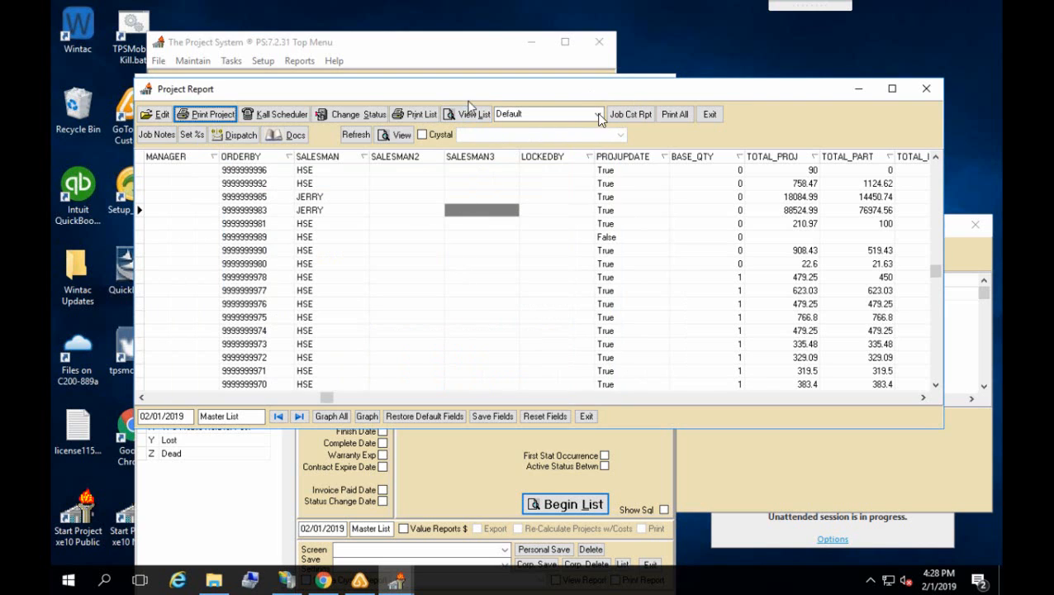
pyautogui.moveTo(572, 91); pyautogui.dragTo(587, 205)
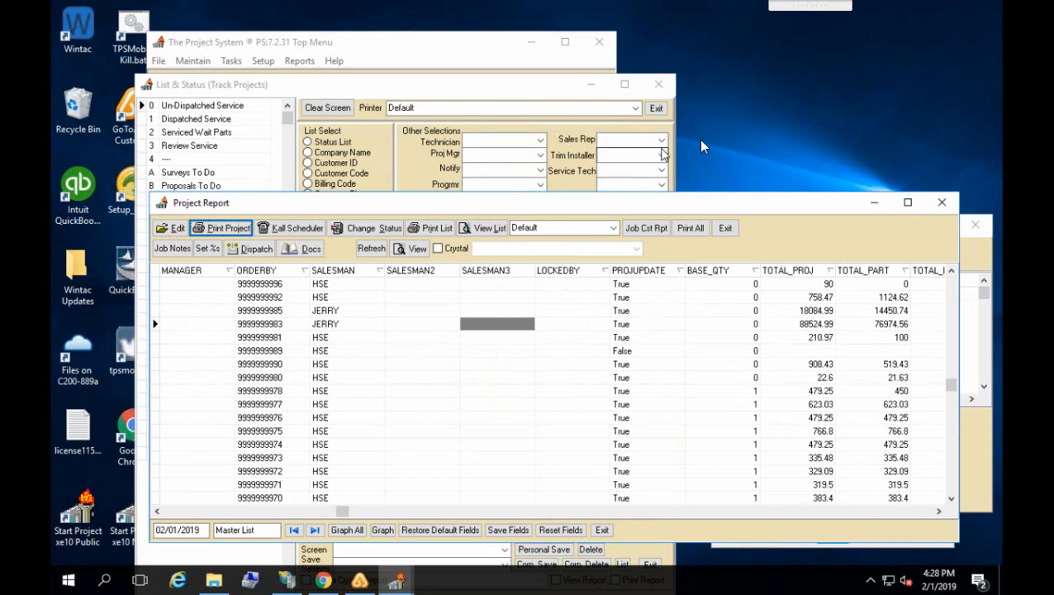
pyautogui.click(722, 230)
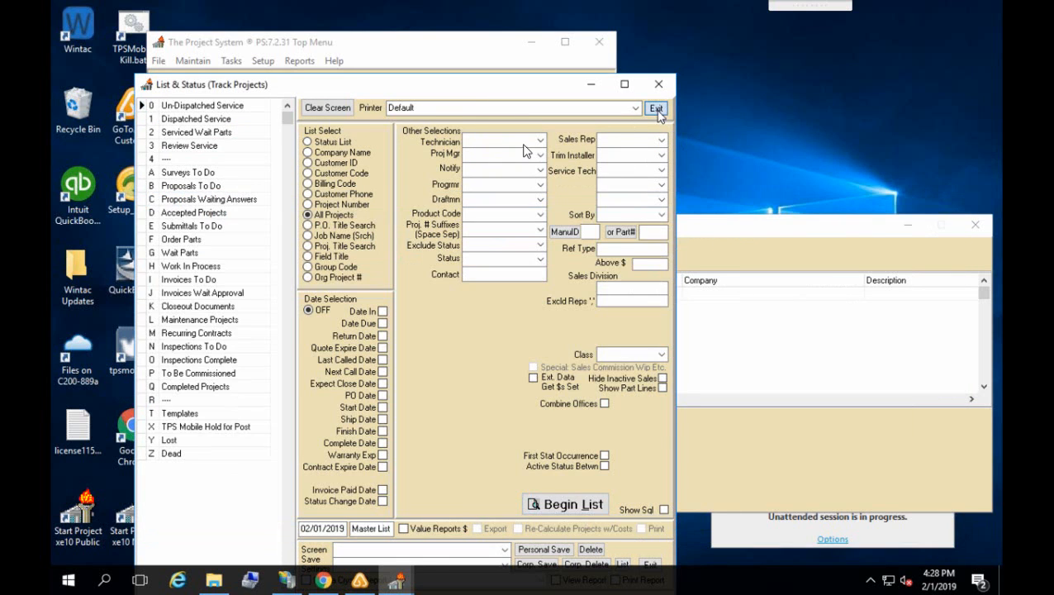
pyautogui.click(656, 109)
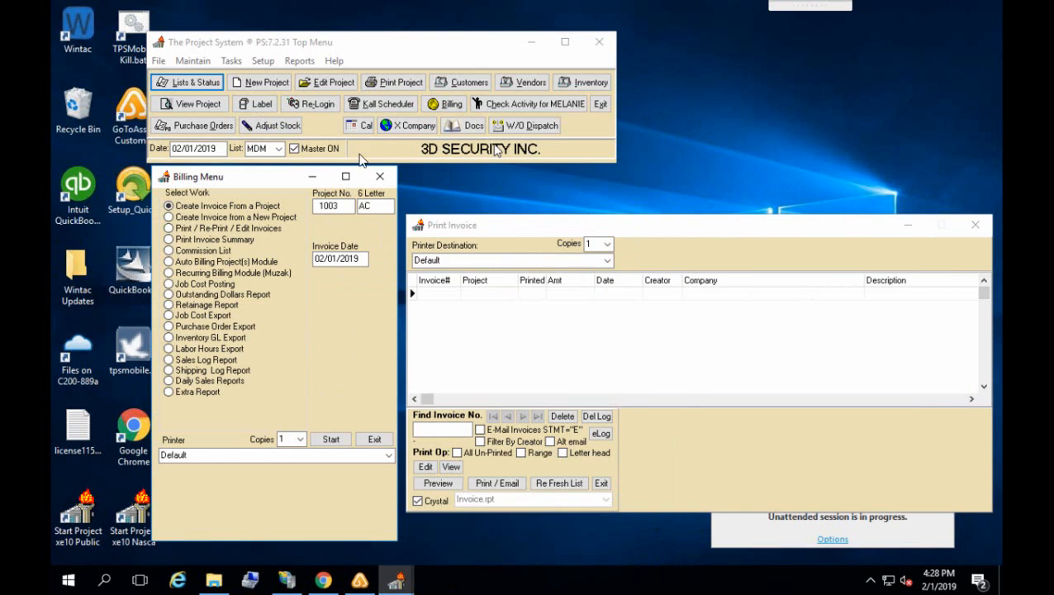
# Open System Setup from Files & Systems for the Home Company location.
pyautogui.click(258, 60)
pyautogui.click(279, 78)
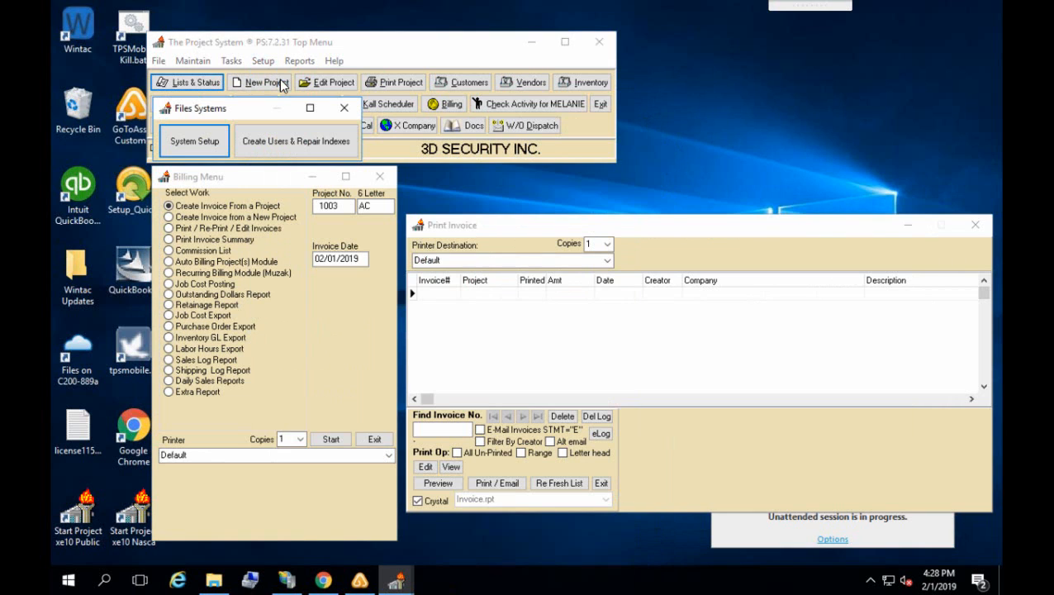
pyautogui.click(209, 139)
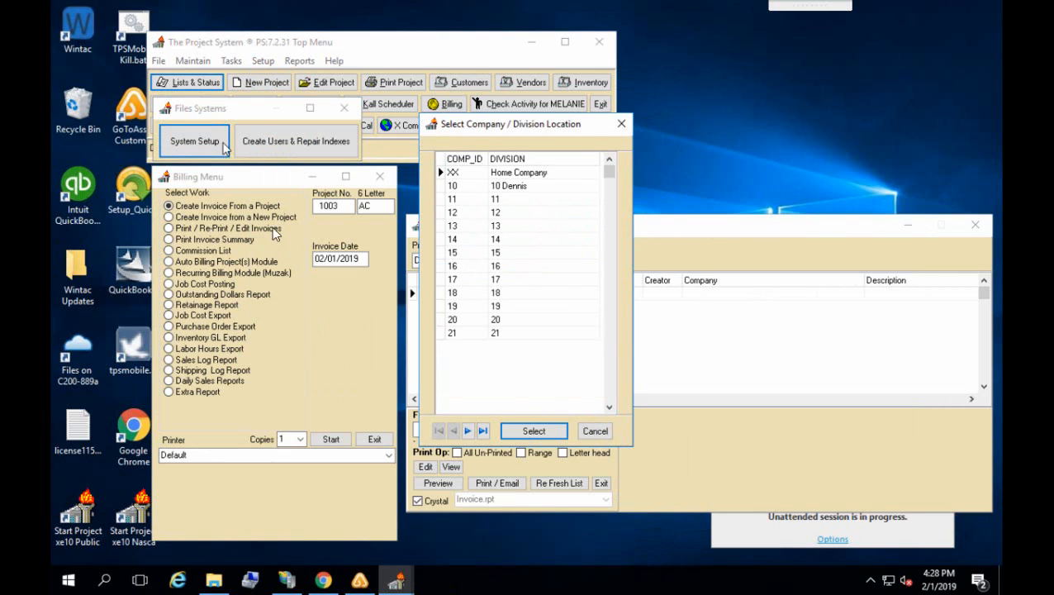
pyautogui.click(534, 431)
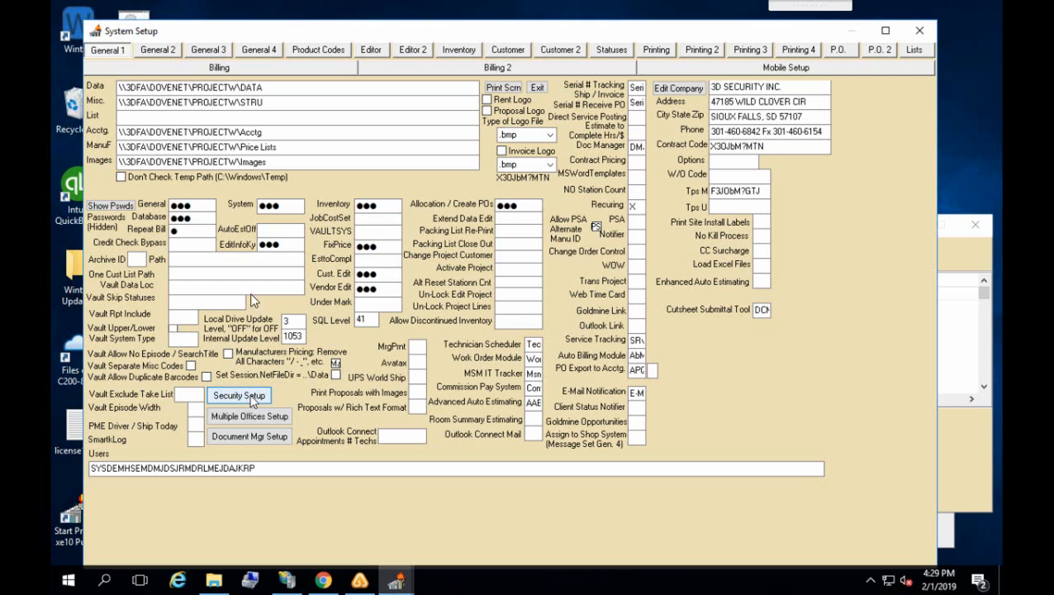
# In Security Setup, enter the office manager's Outlook password in OutL Pswd and save the record.
pyautogui.click(243, 396)
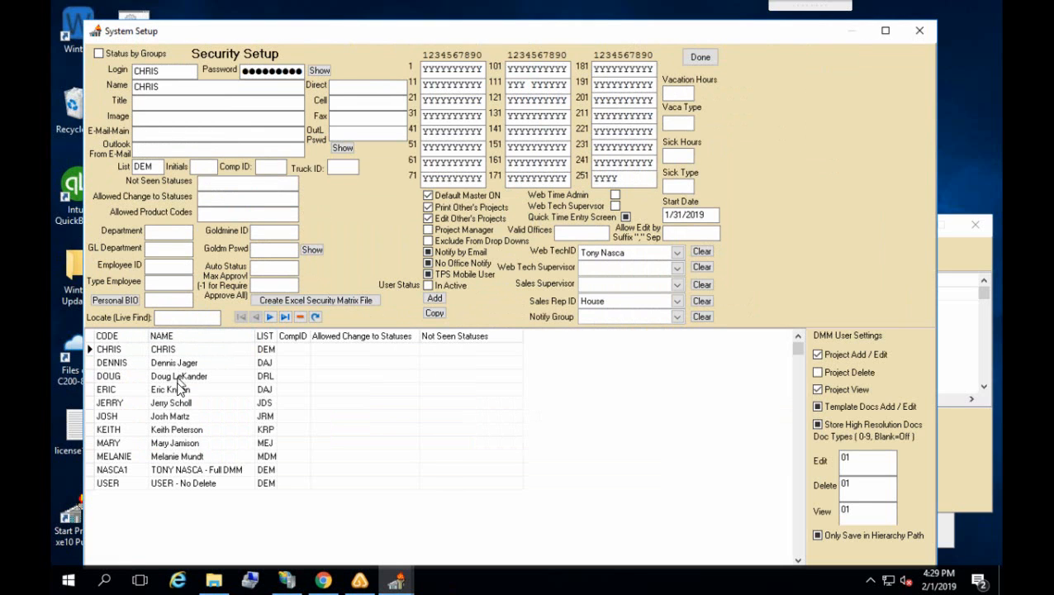
pyautogui.click(179, 455)
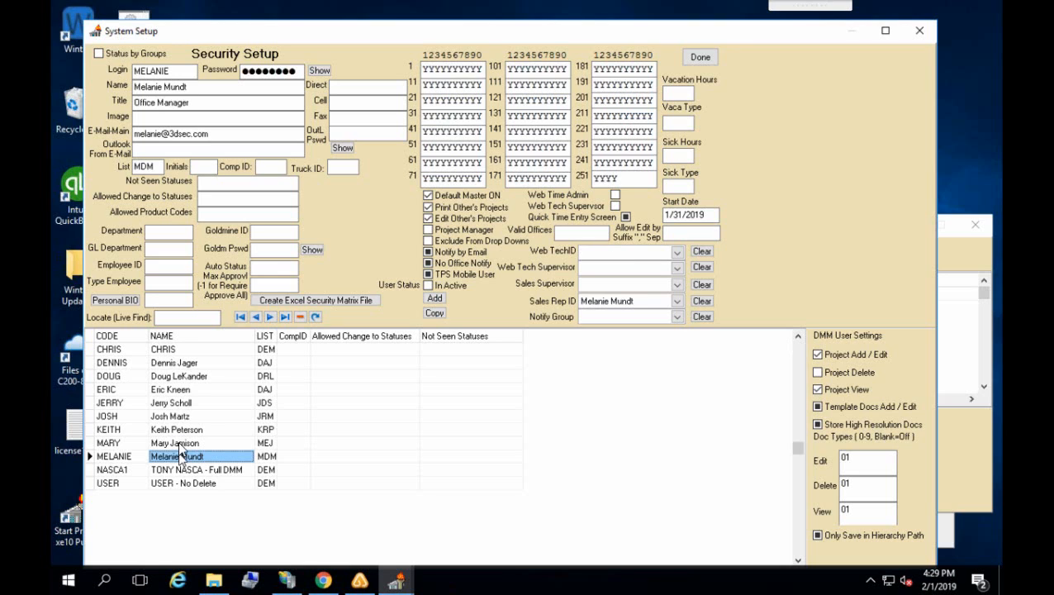
pyautogui.click(344, 135)
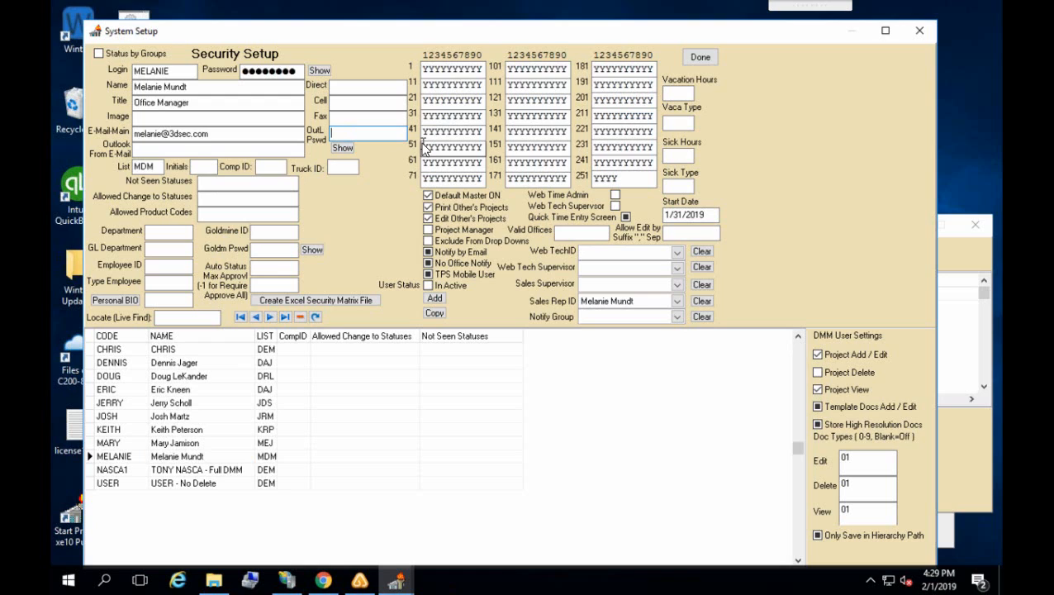
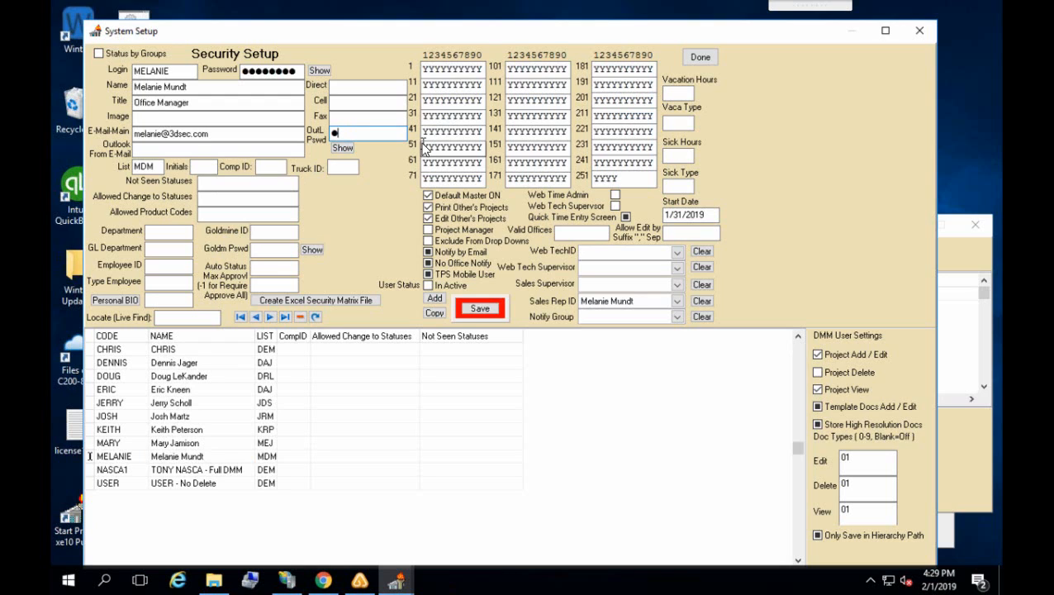
pyautogui.click(343, 148)
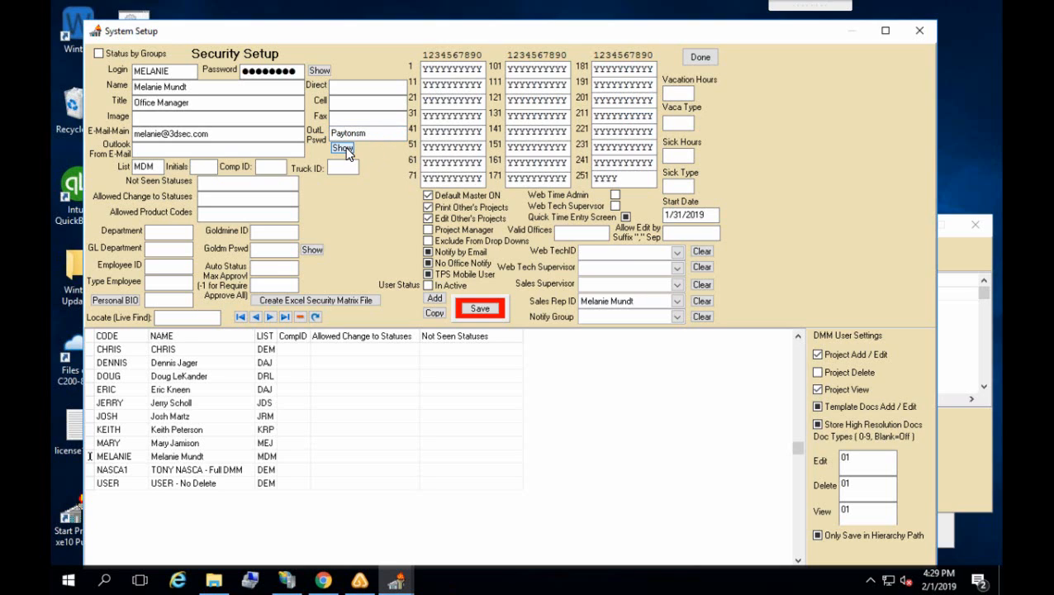
pyautogui.click(374, 133)
pyautogui.click(479, 307)
# Close System Setup without saving other changes, then close Files Systems.
pyautogui.click(917, 33)
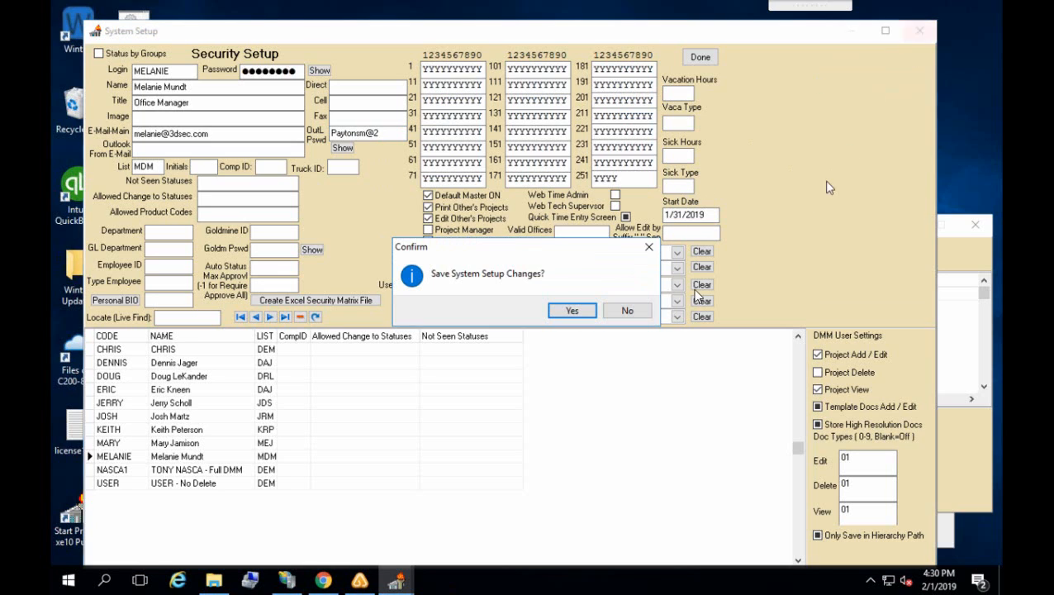
pyautogui.click(639, 310)
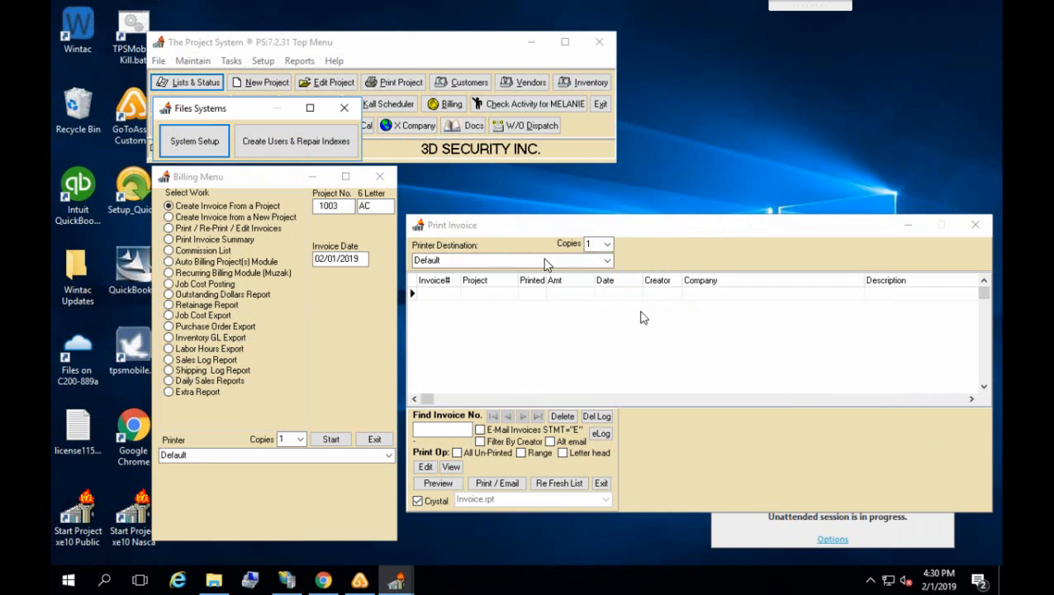
pyautogui.click(344, 108)
# Exit The Project System and relaunch it via Start Project xe10 Public.
pyautogui.click(601, 104)
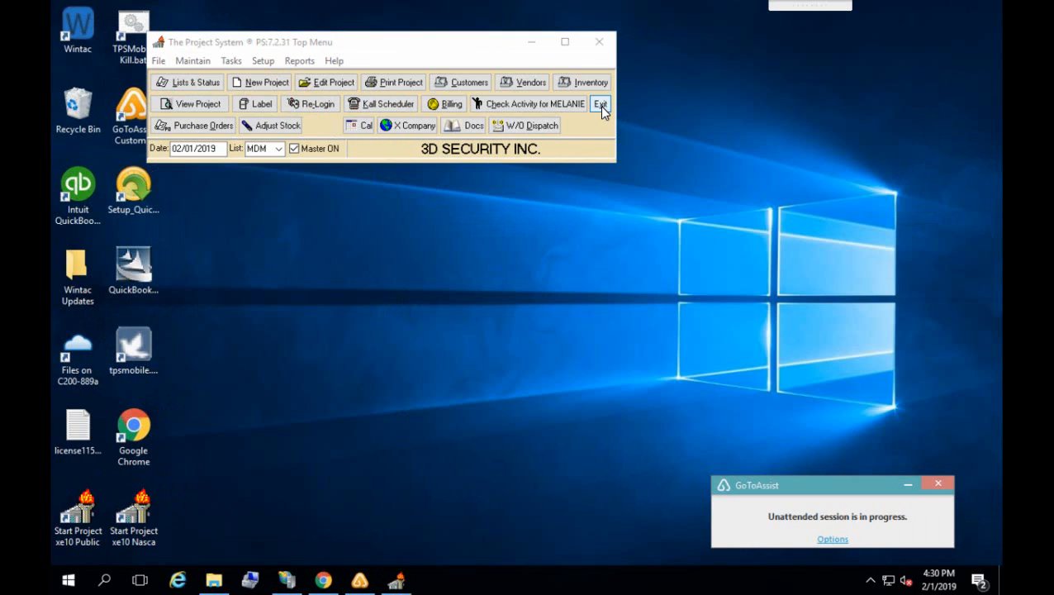
pyautogui.doubleClick(146, 510)
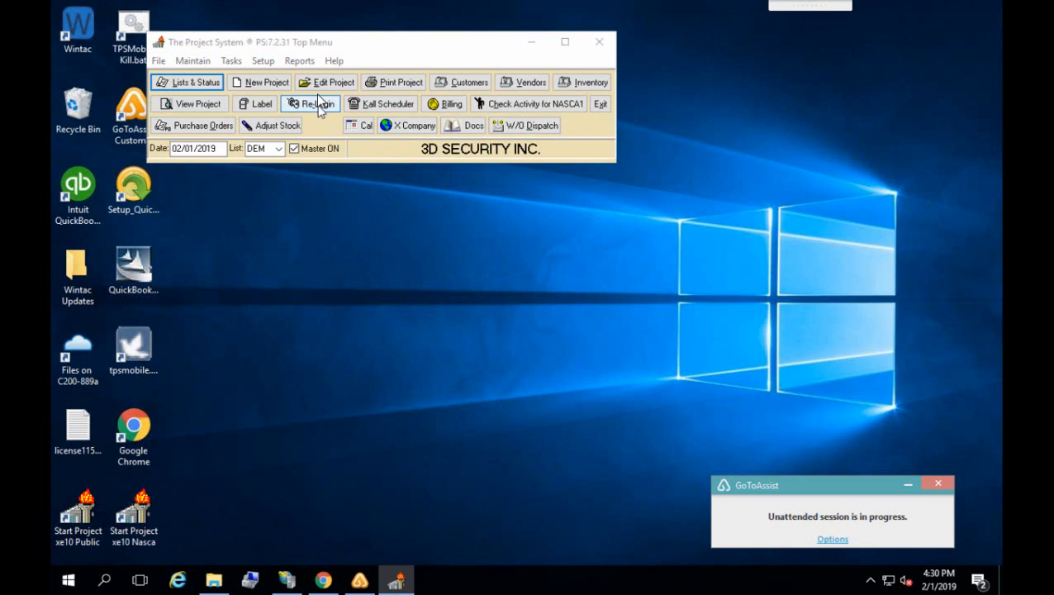
pyautogui.click(602, 105)
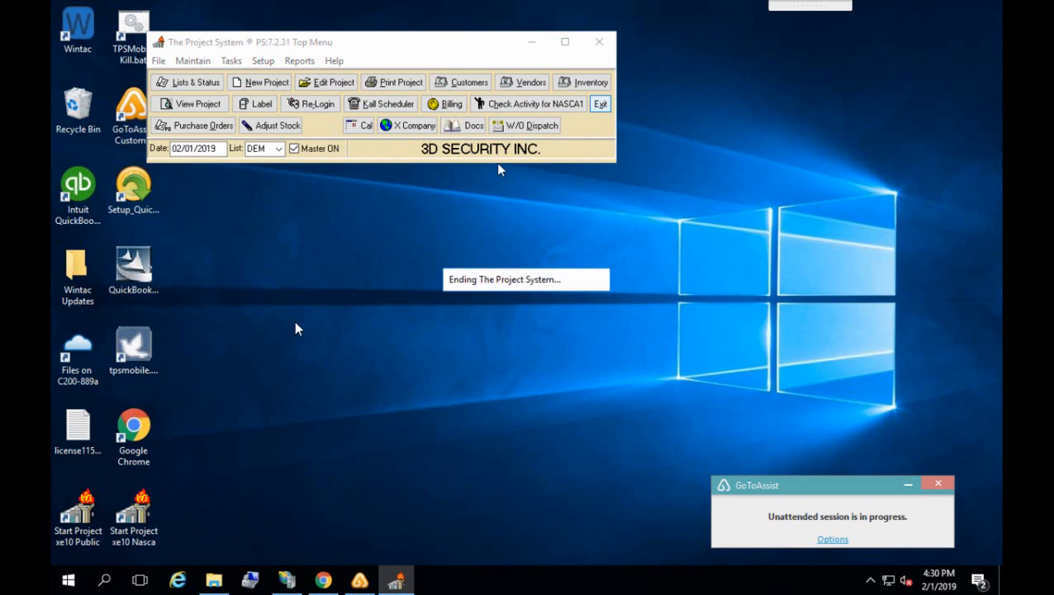
pyautogui.click(79, 524)
pyautogui.doubleClick(78, 525)
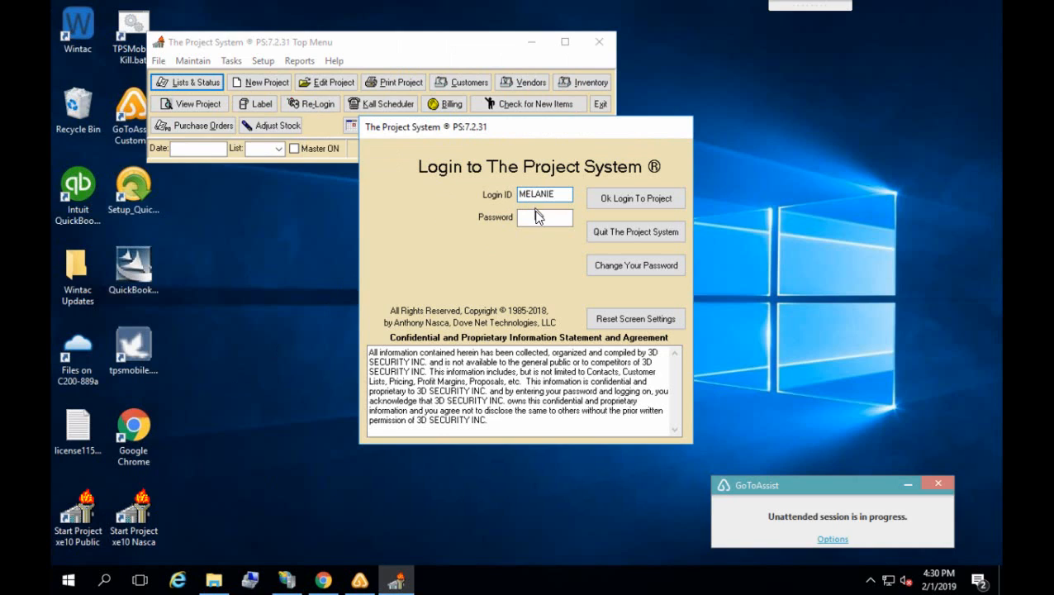
# Log in with the user password and bring up the Edit Project prompt.
pyautogui.click(537, 217)
pyautogui.write('*******')
pyautogui.click(610, 199)
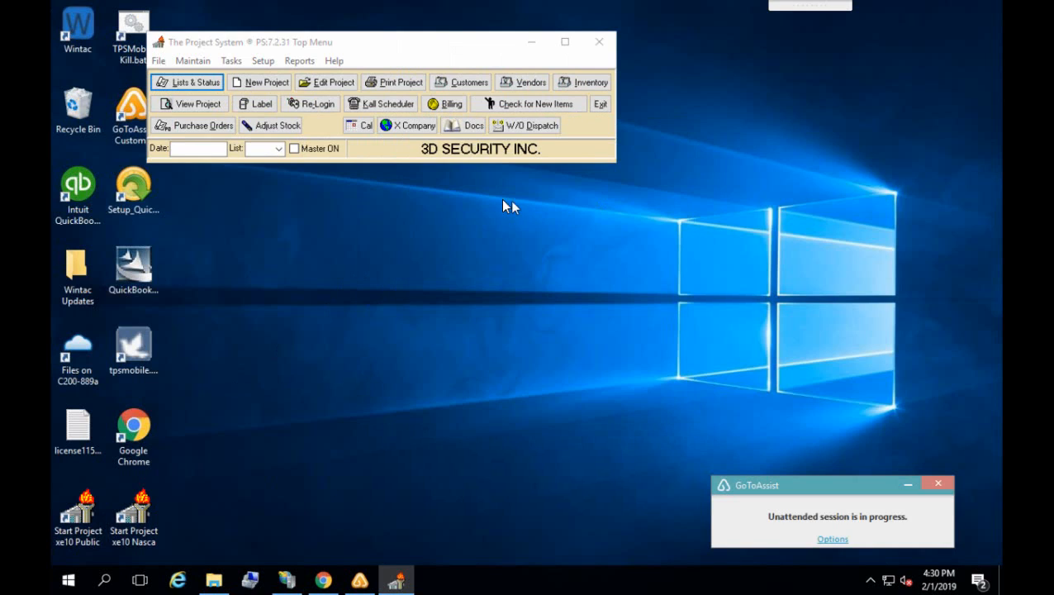
pyautogui.click(327, 84)
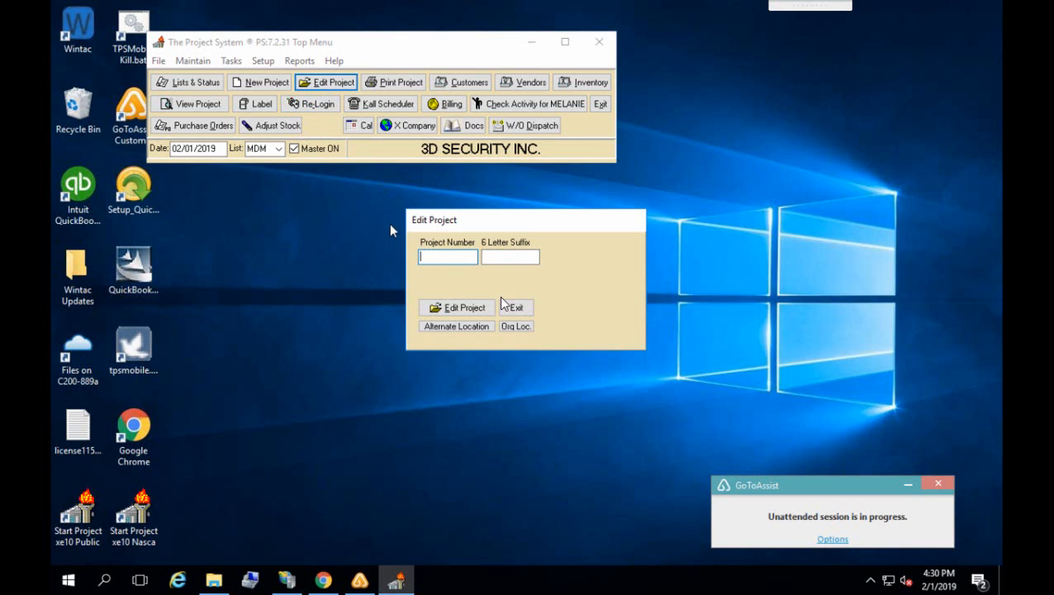
# Switch from Proposals To Do to the Proposals Waiting Answers list and select project 1003AC.
pyautogui.press('Escape')
pyautogui.click(205, 84)
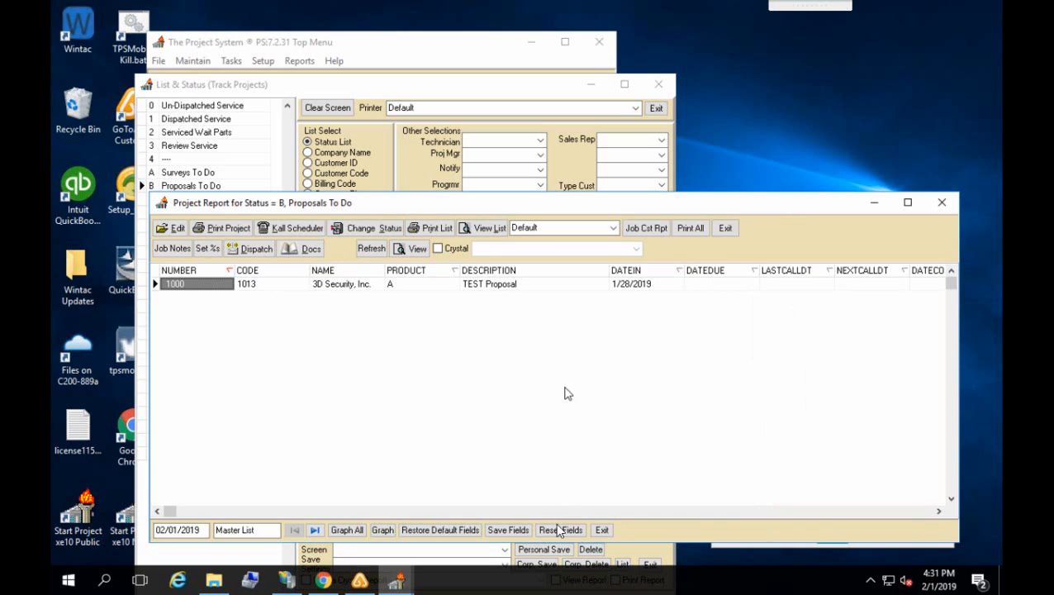
pyautogui.click(603, 529)
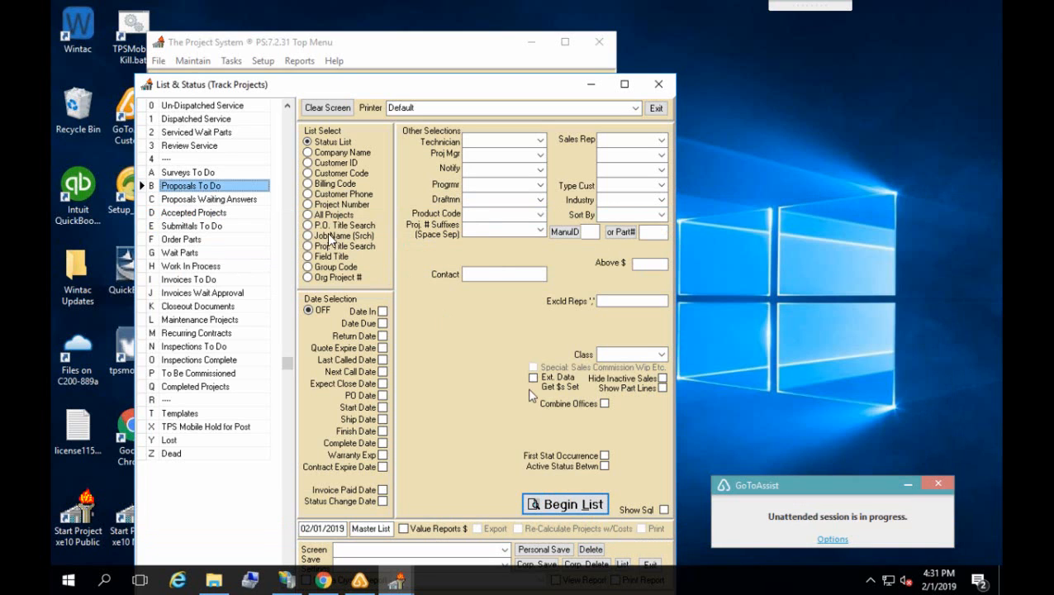
pyautogui.doubleClick(263, 200)
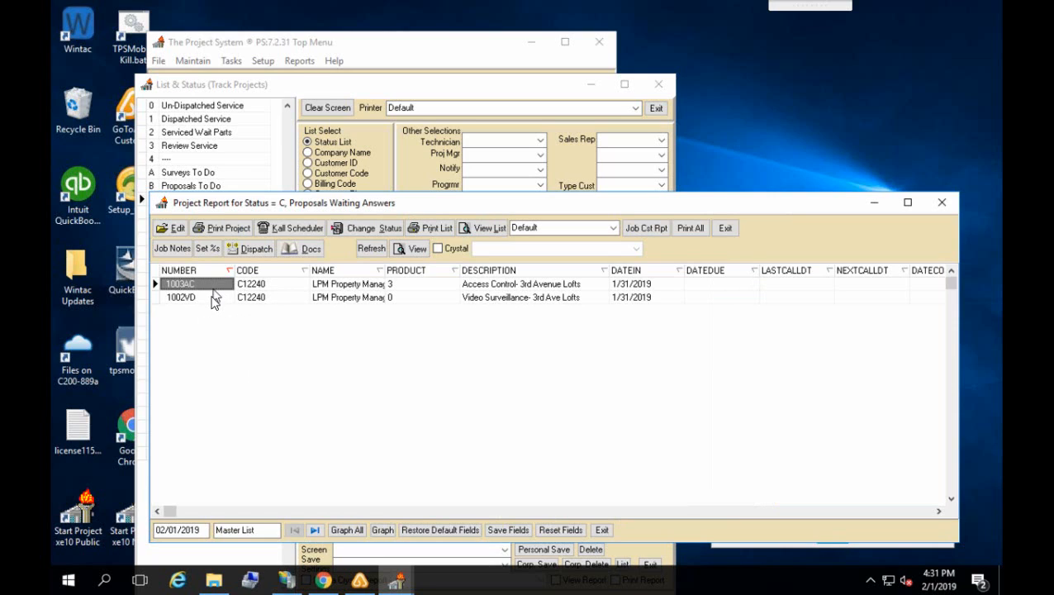
pyautogui.click(213, 304)
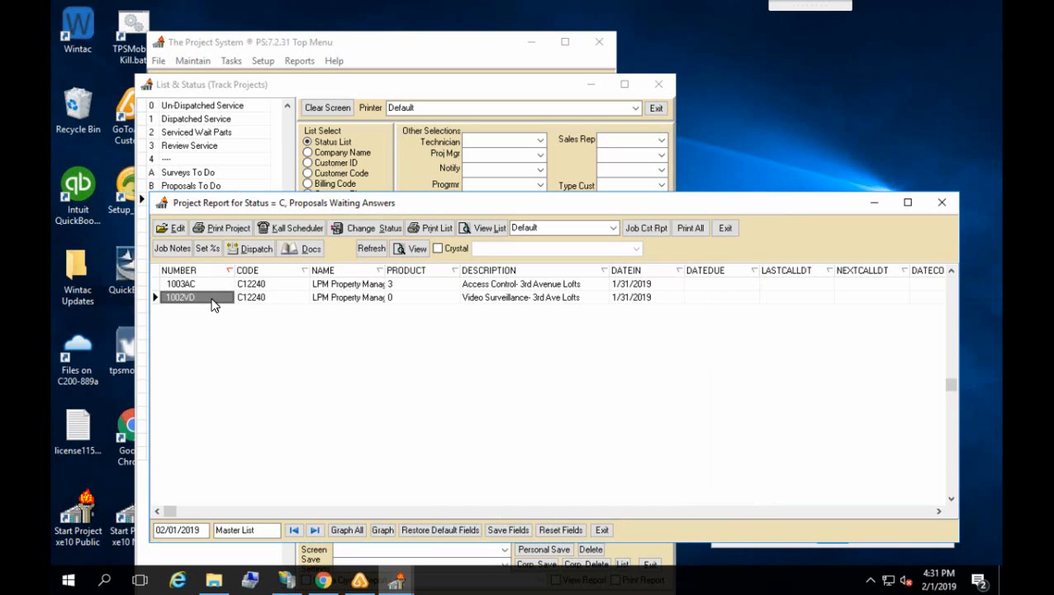
pyautogui.click(215, 284)
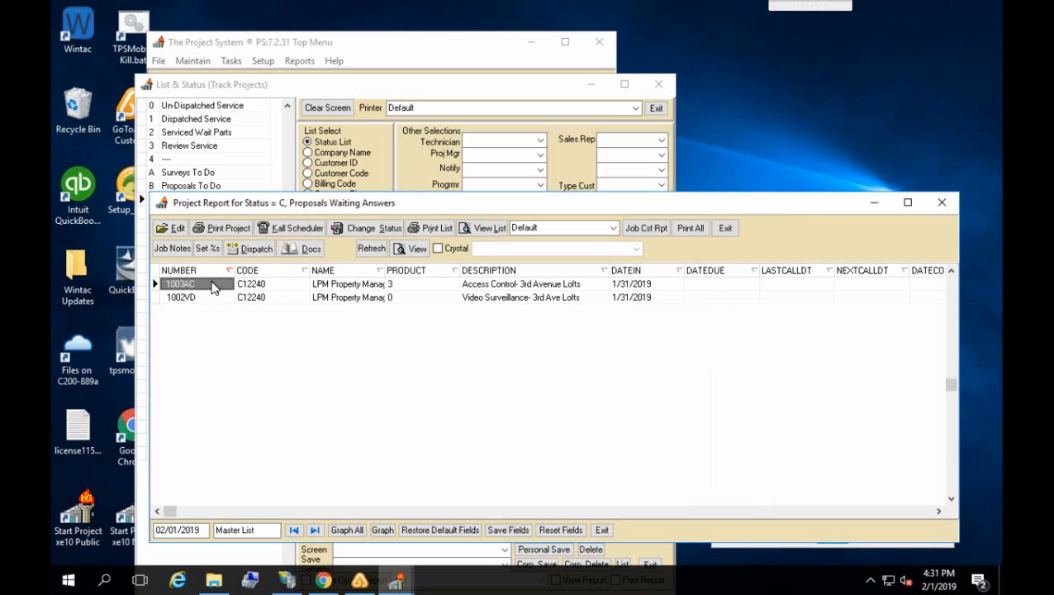
# Start e-mailing the 1003AC proposal, editing the Customer Contact address before drafting.
pyautogui.click(229, 232)
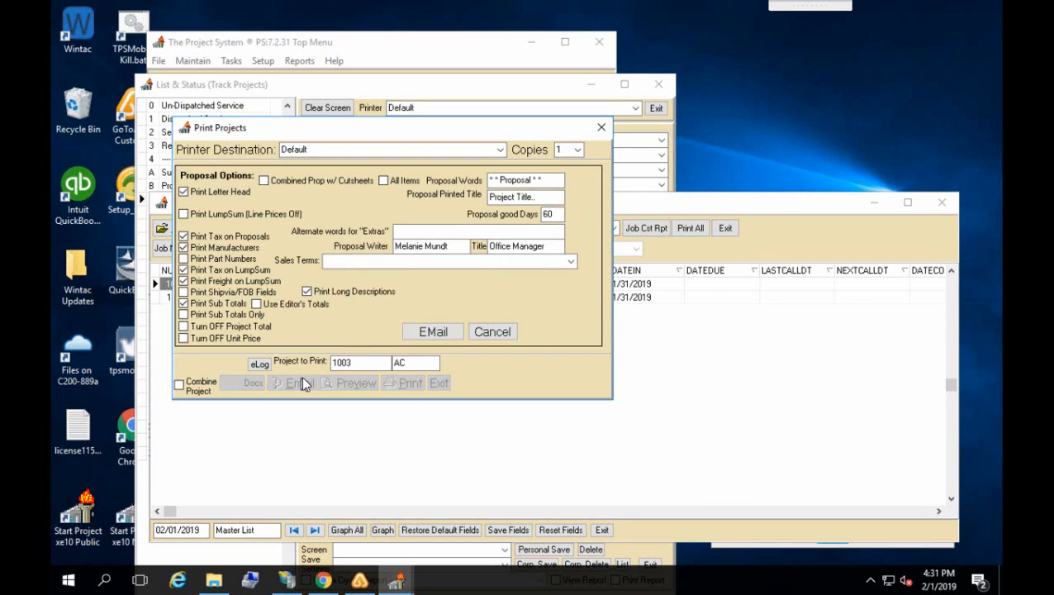
pyautogui.click(426, 335)
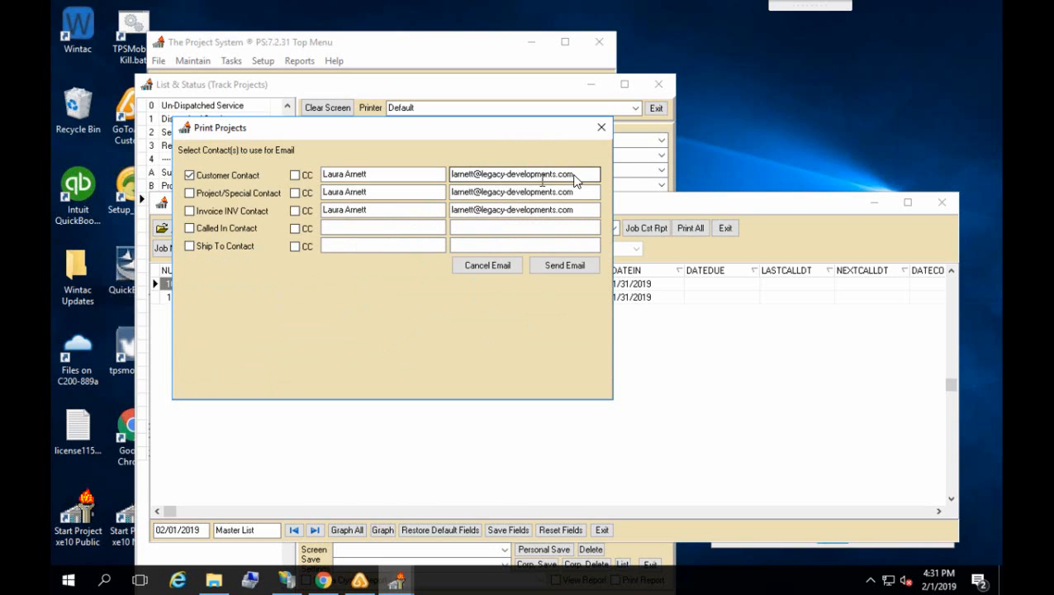
pyautogui.moveTo(574, 178); pyautogui.dragTo(454, 189)
pyautogui.write('ln')
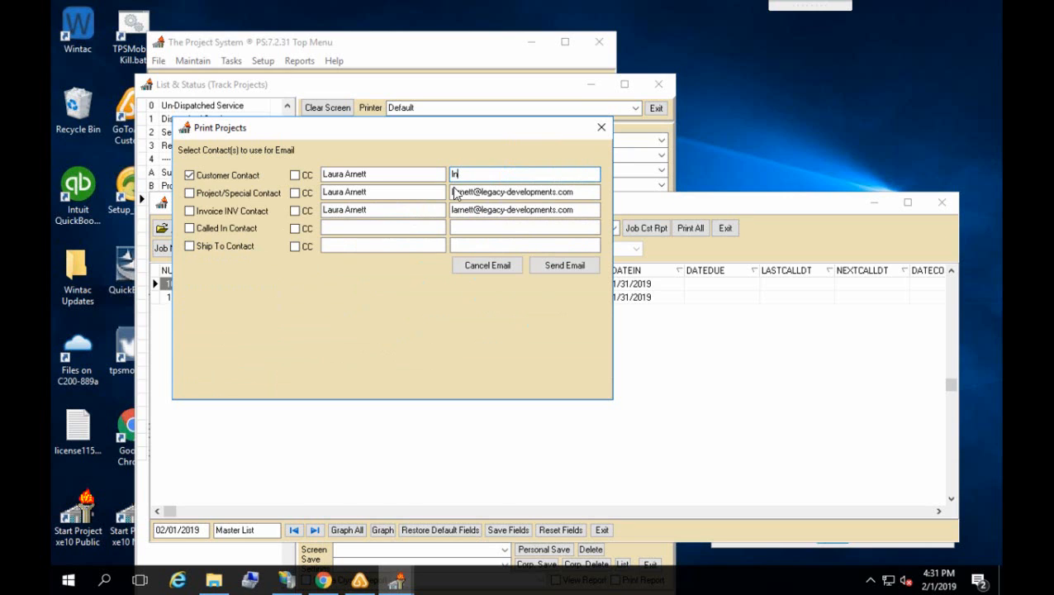
pyautogui.click(564, 264)
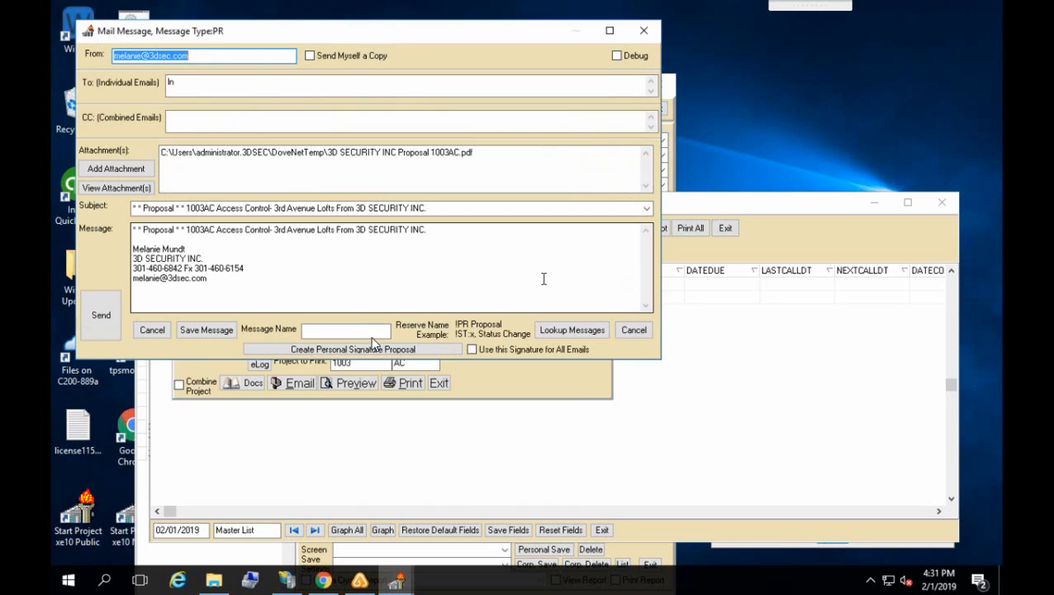
# Replace the To field with the customer's e-mail address and send, skipping the spelling check.
pyautogui.moveTo(185, 82); pyautogui.dragTo(133, 81)
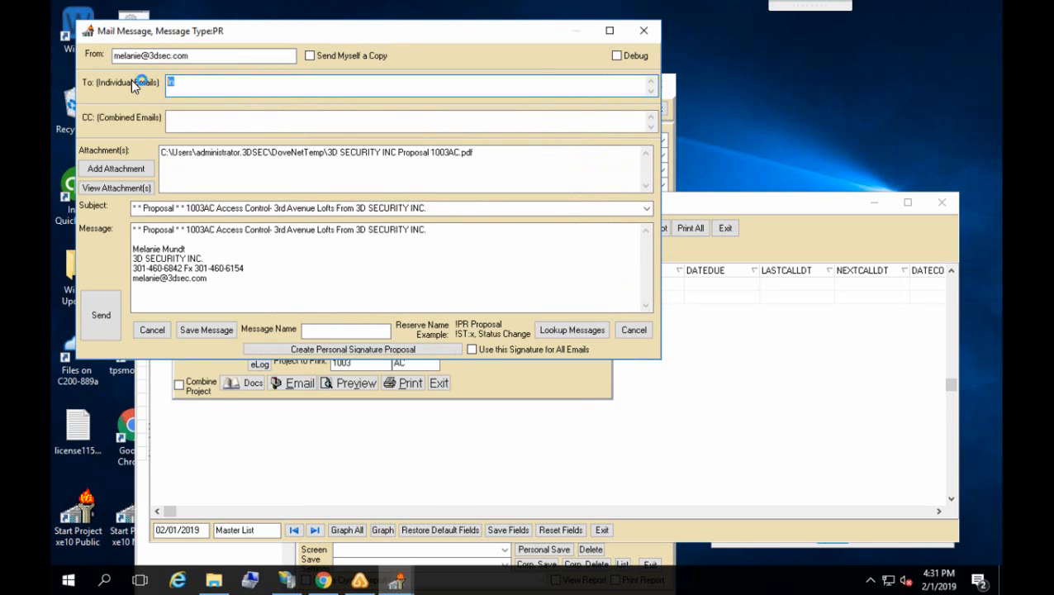
pyautogui.moveTo(244, 86); pyautogui.dragTo(159, 86)
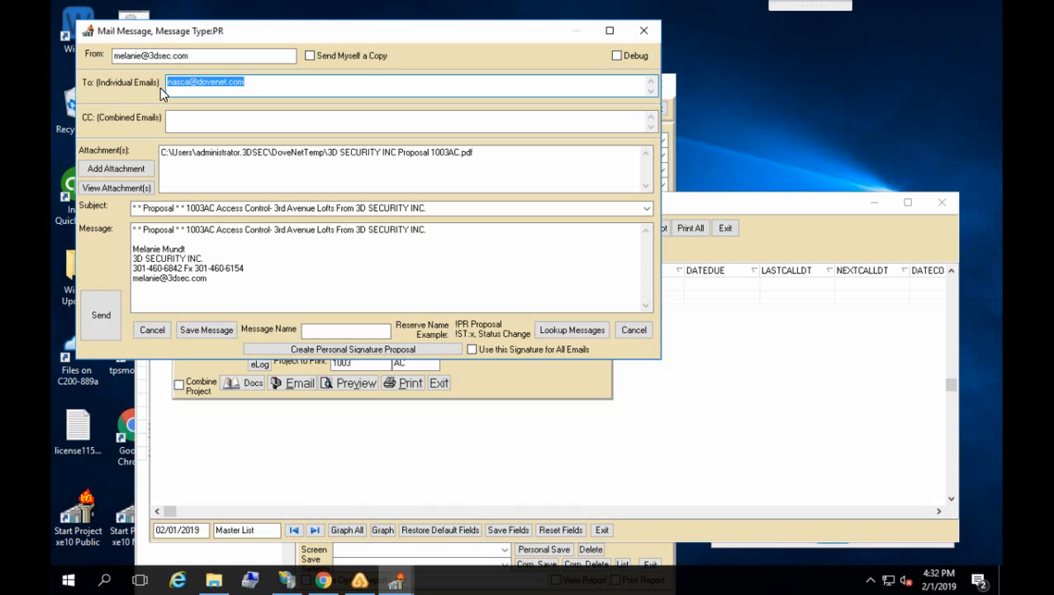
pyautogui.click(114, 318)
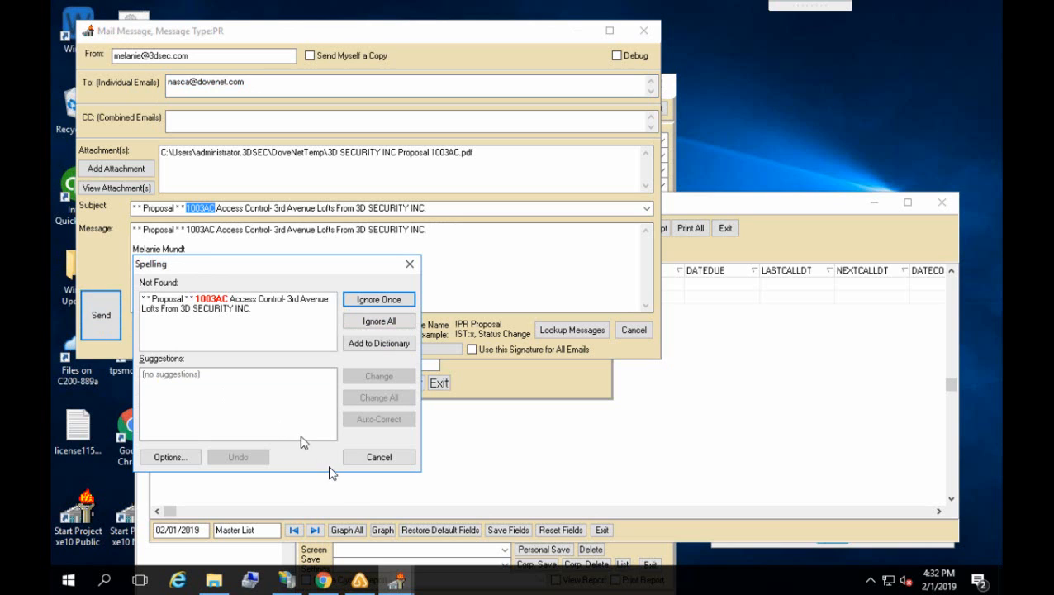
pyautogui.click(374, 458)
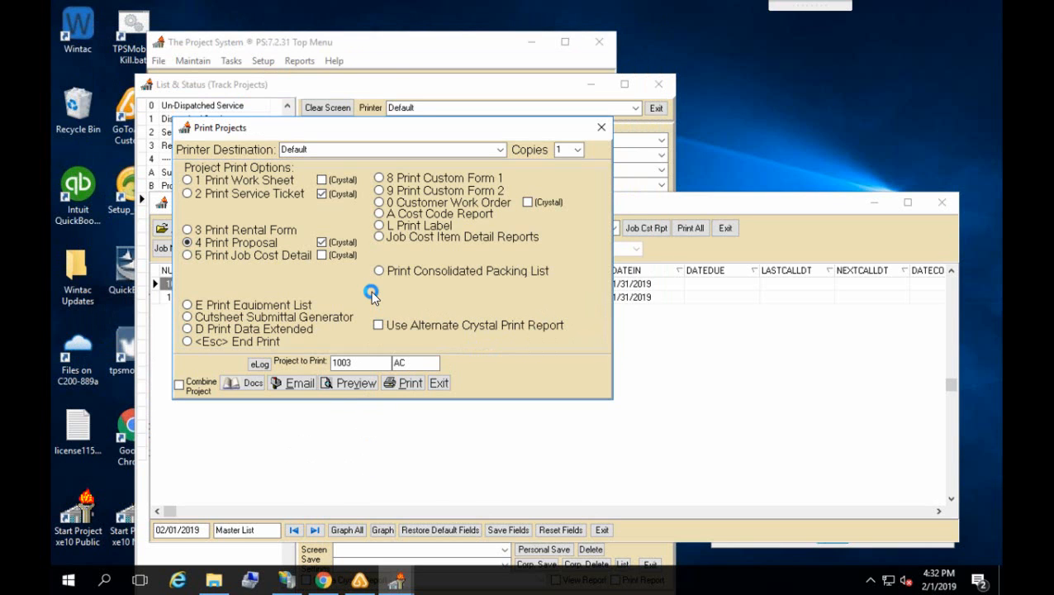
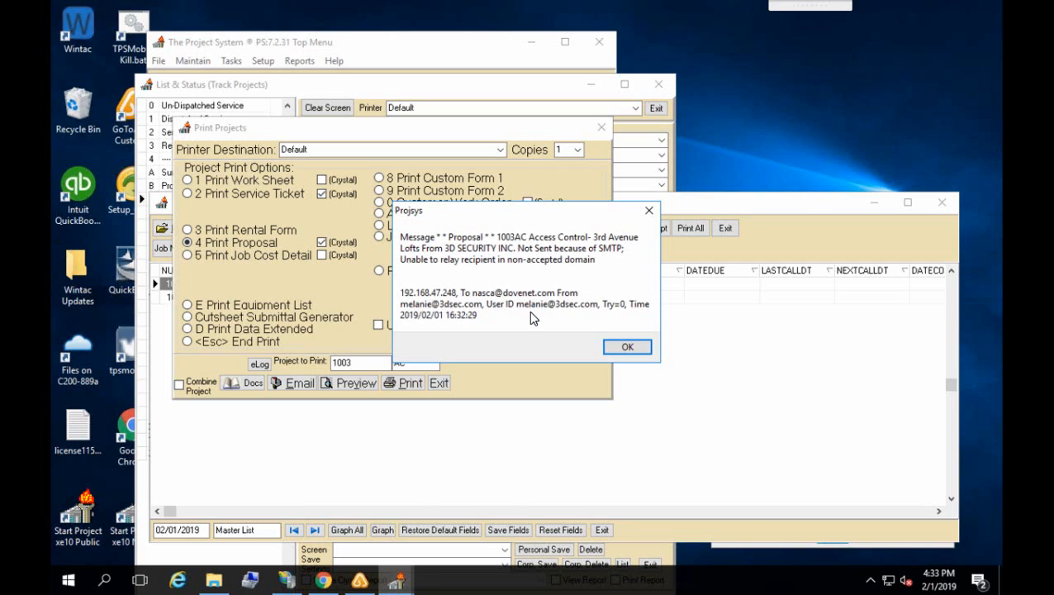
# Dismiss the SMTP not-sent error, then exit Print Projects and the Proposals Waiting Answers report.
pyautogui.click(648, 211)
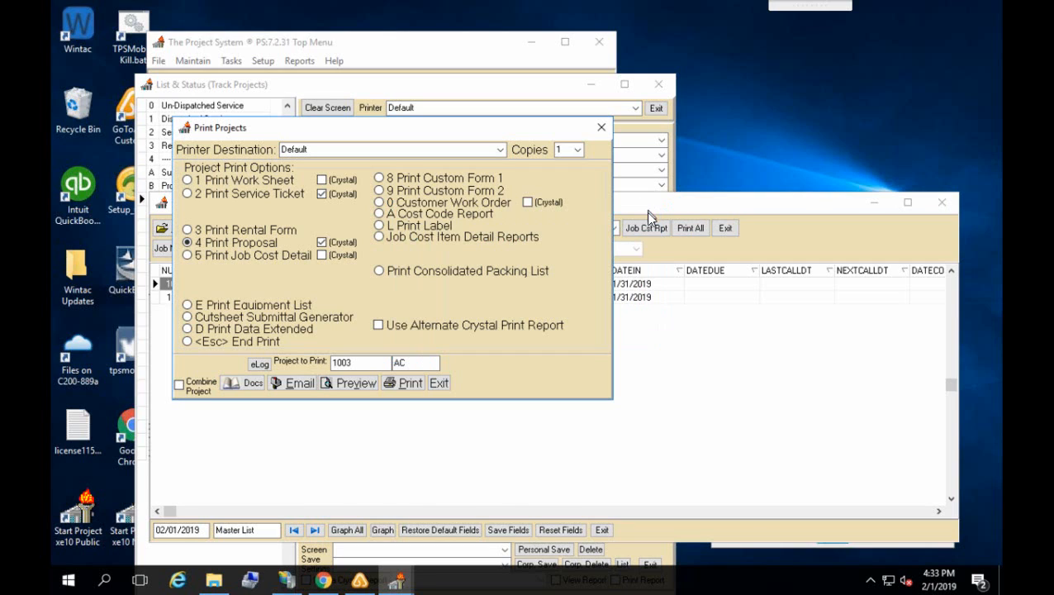
pyautogui.click(441, 384)
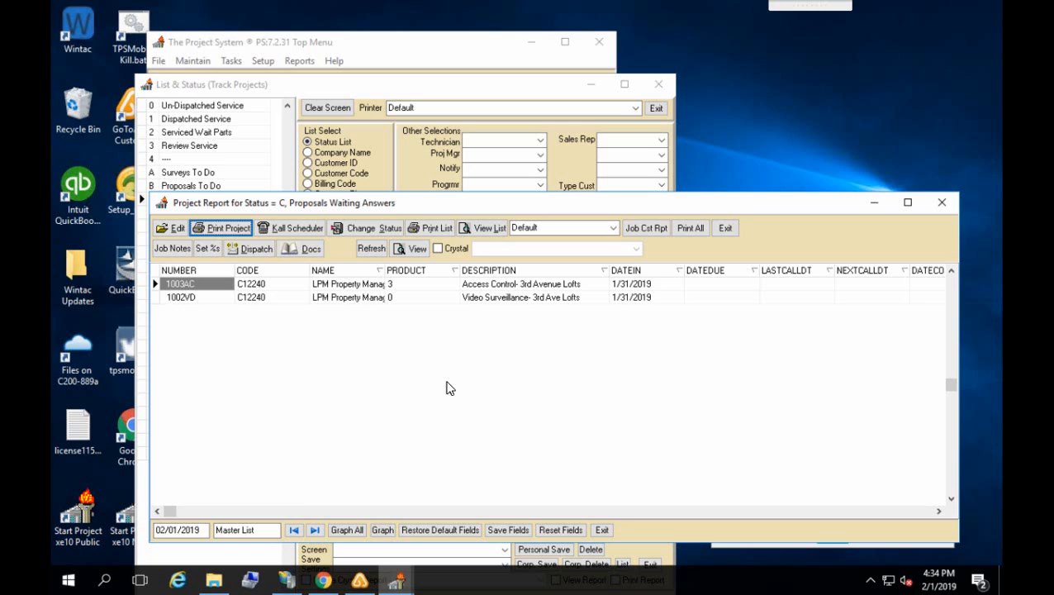
pyautogui.click(722, 229)
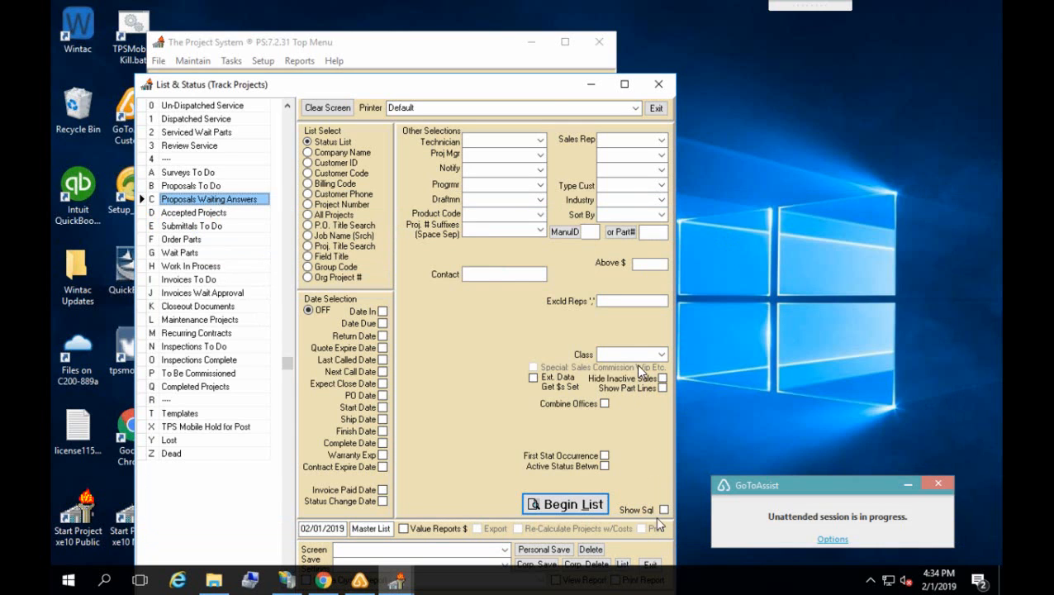
# Move the List & Status window aside, close it, and exit The Project System from the Top Menu.
pyautogui.moveTo(539, 78); pyautogui.dragTo(577, 41)
pyautogui.moveTo(575, 31); pyautogui.dragTo(576, 31)
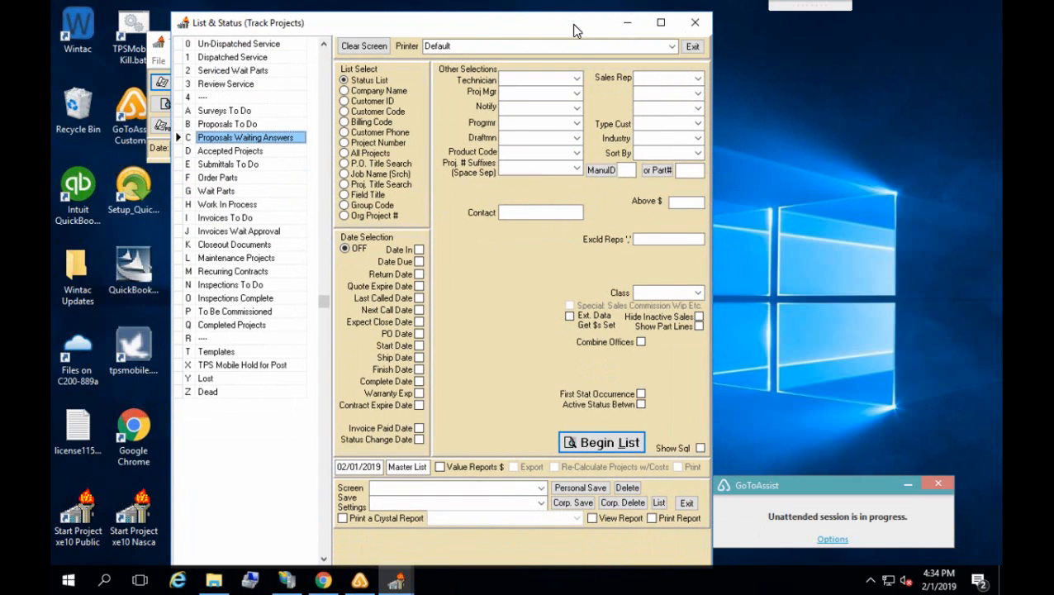
pyautogui.click(697, 27)
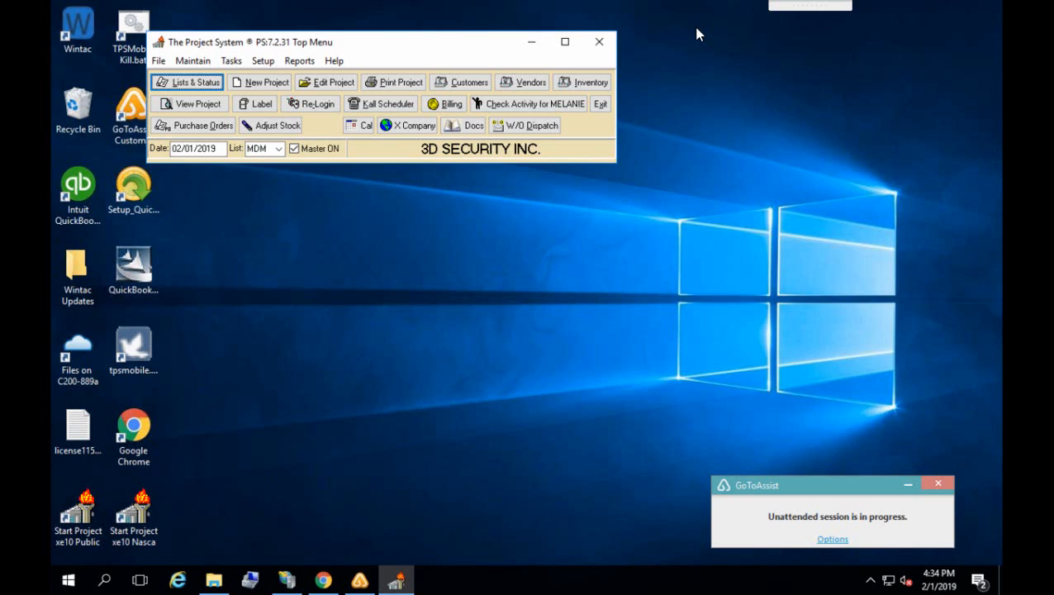
pyautogui.click(602, 105)
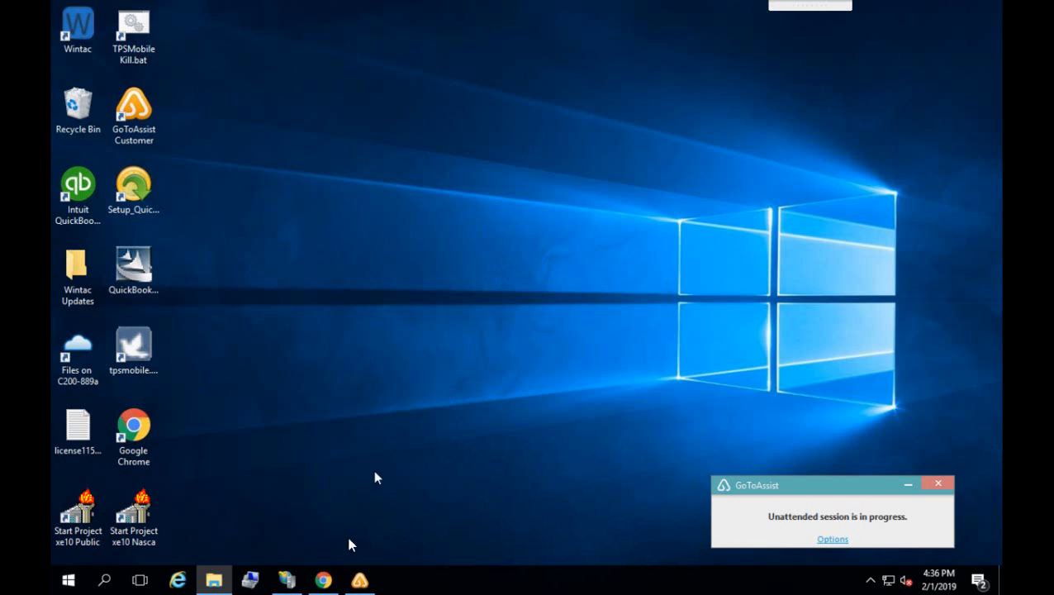
# Restore and close the Chrome, IIS Manager and File Explorer windows on the remote desktop.
pyautogui.click(360, 582)
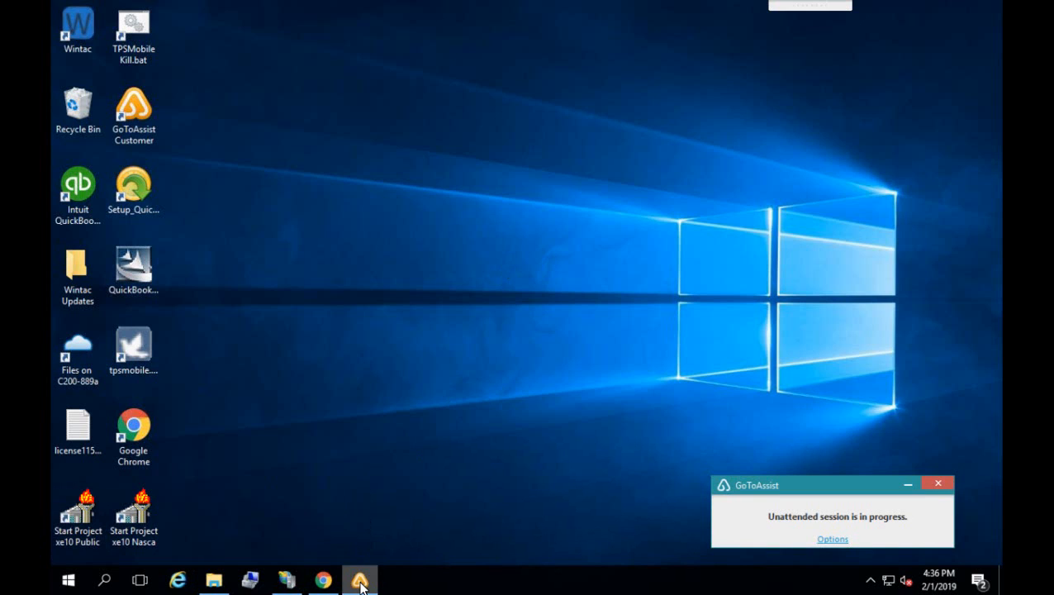
pyautogui.click(324, 581)
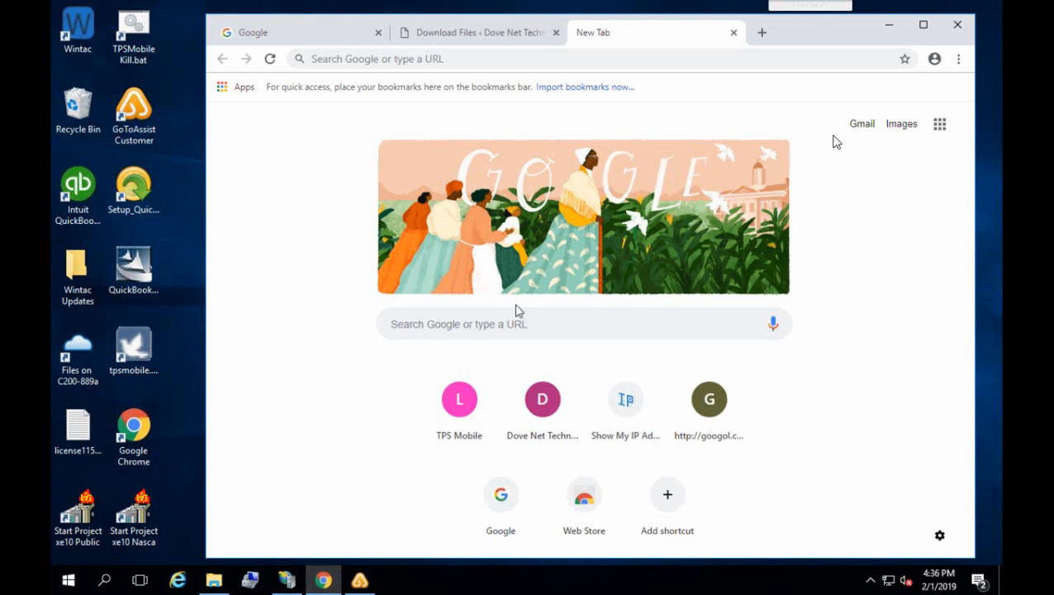
pyautogui.click(959, 25)
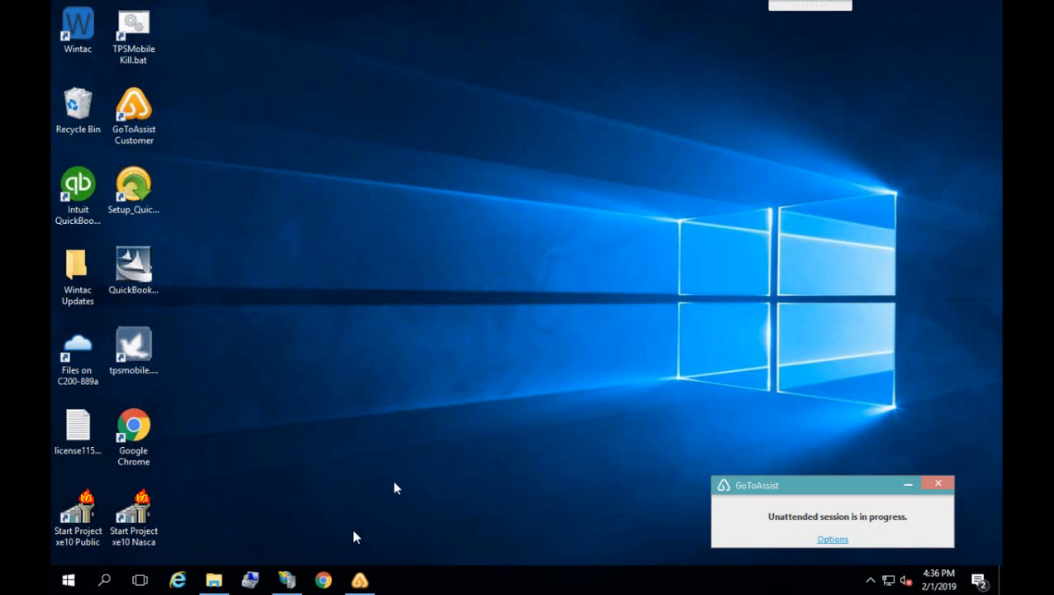
pyautogui.click(290, 580)
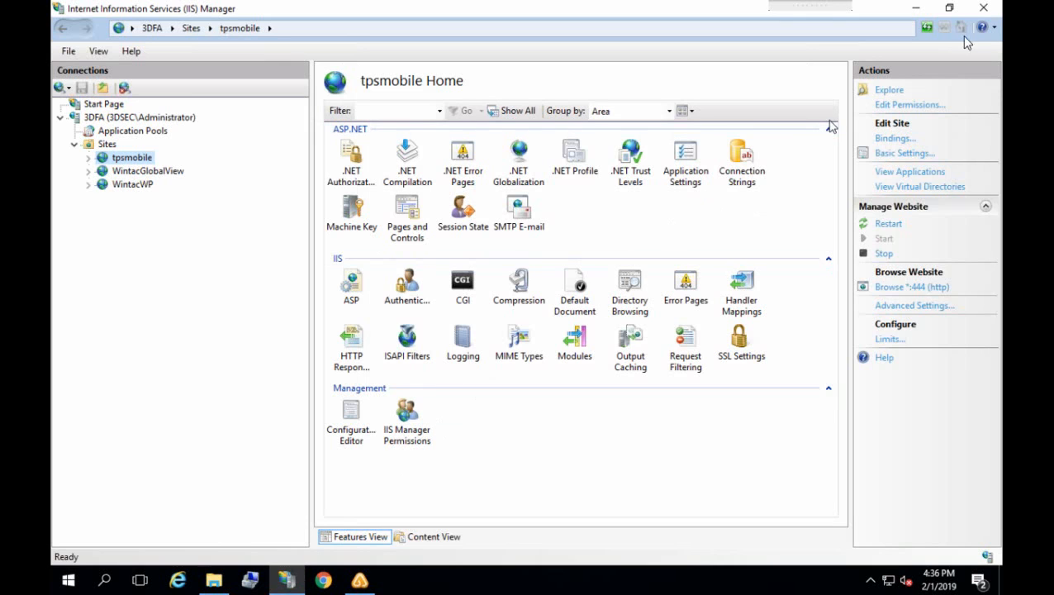
pyautogui.click(984, 9)
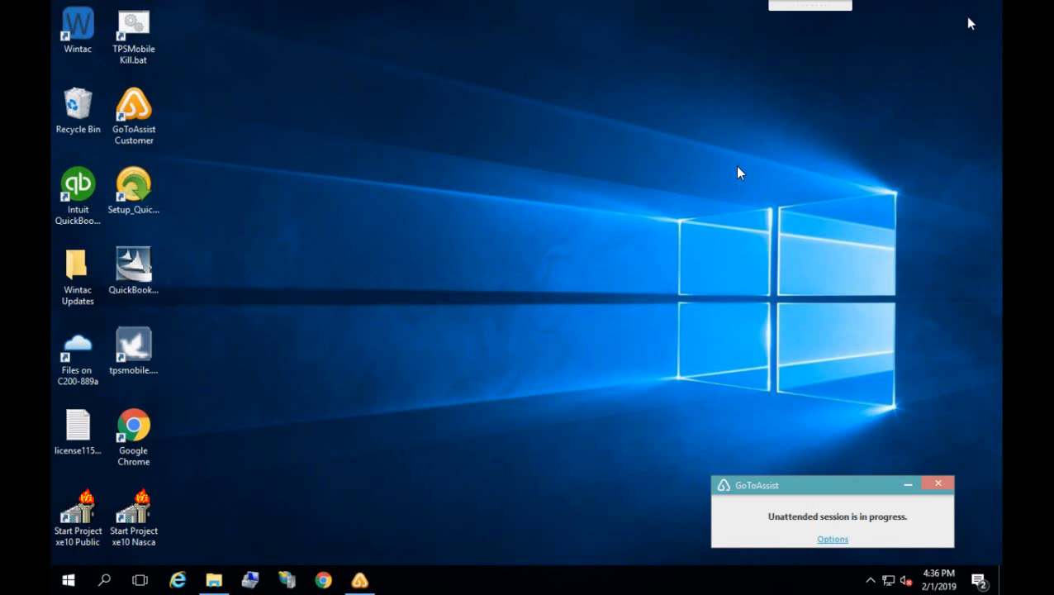
pyautogui.click(214, 580)
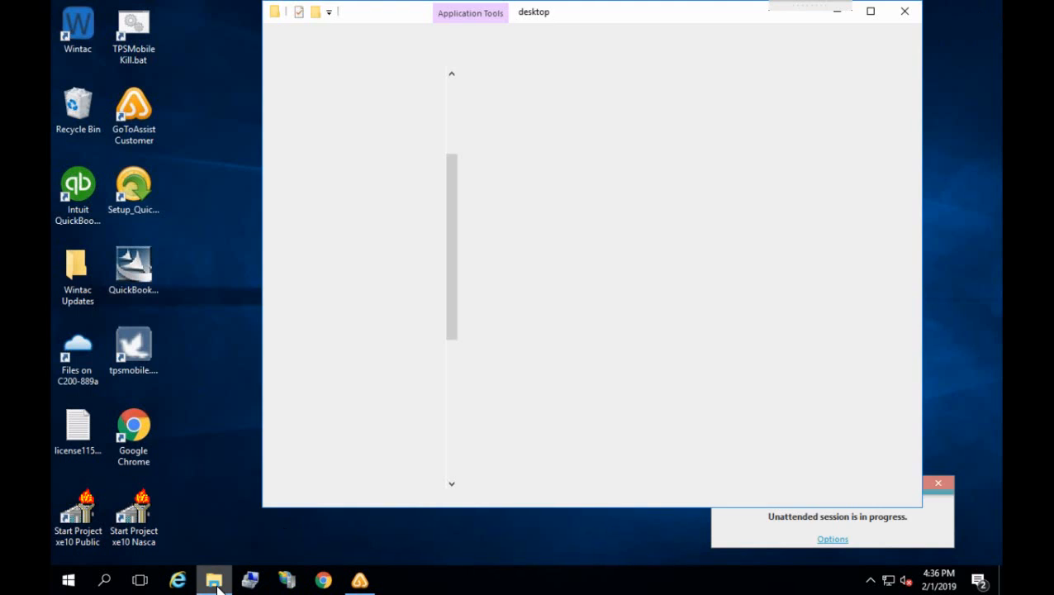
pyautogui.click(906, 14)
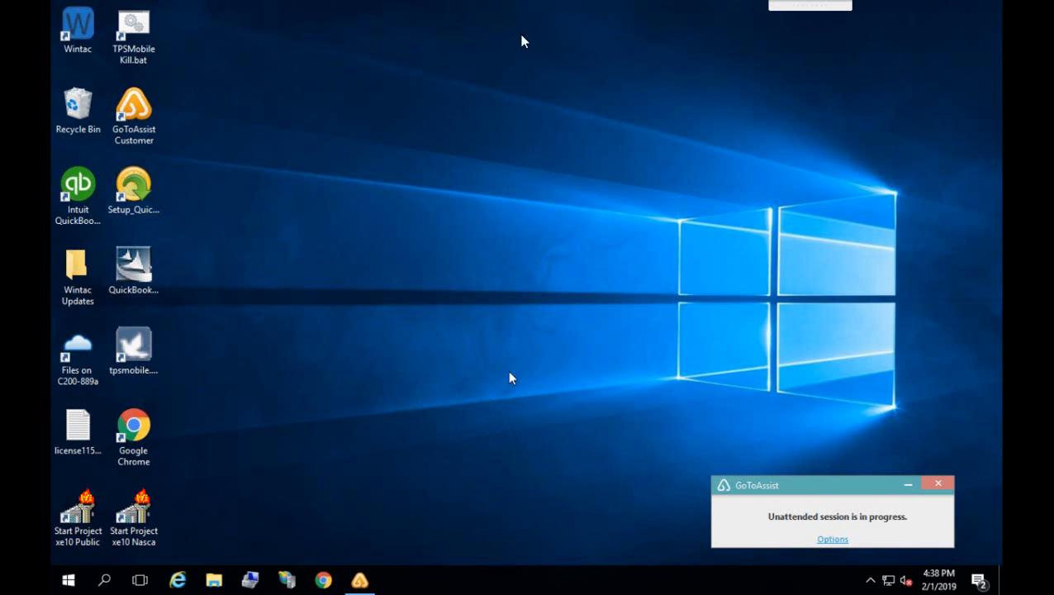
# Minimize the GoToAssist remote session viewer from its top-edge toolbar.
pyautogui.moveTo(831, 6)
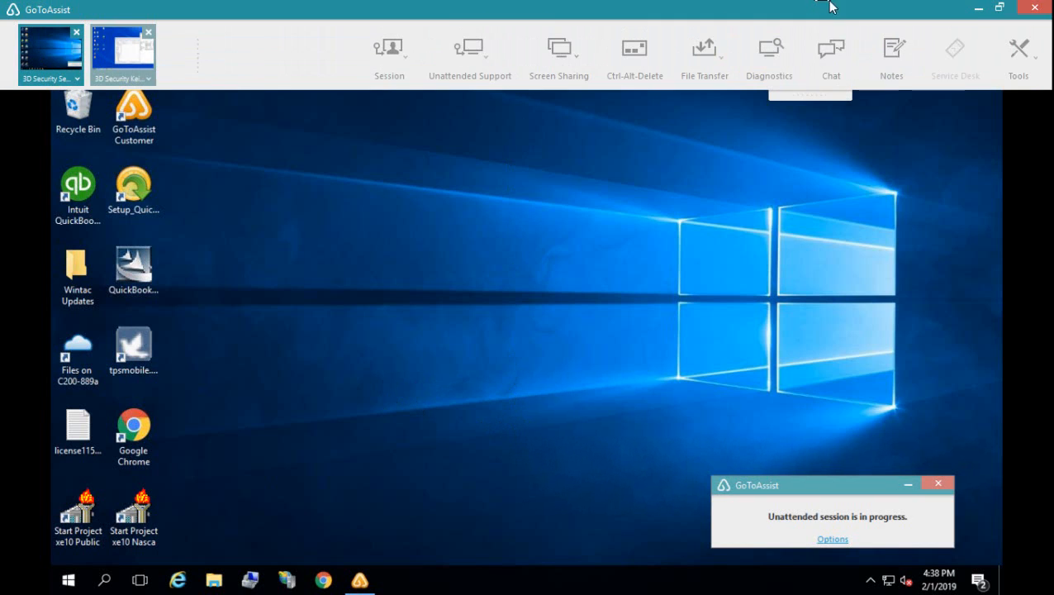
pyautogui.click(978, 10)
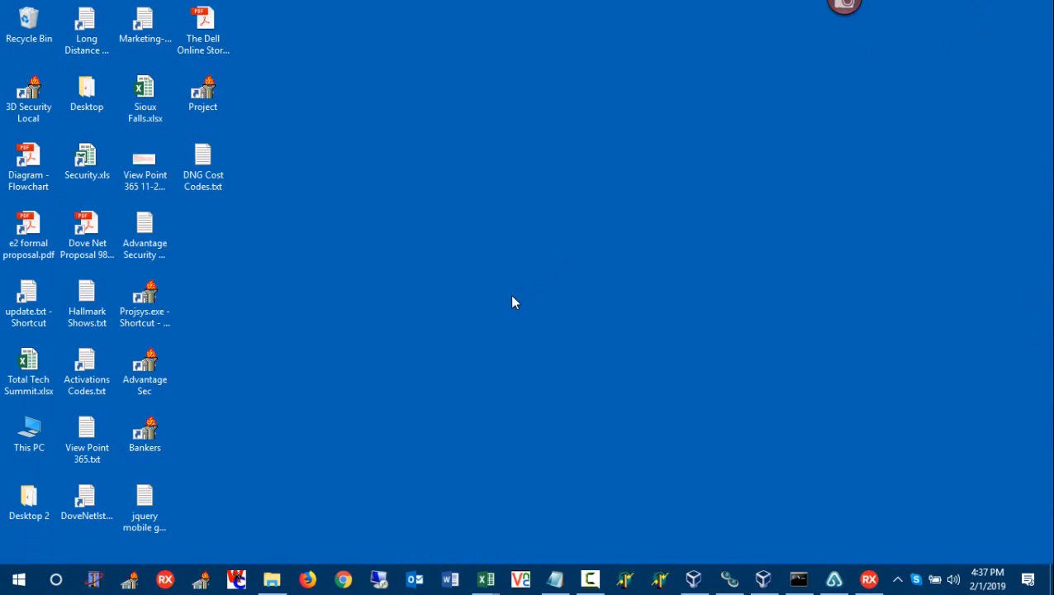